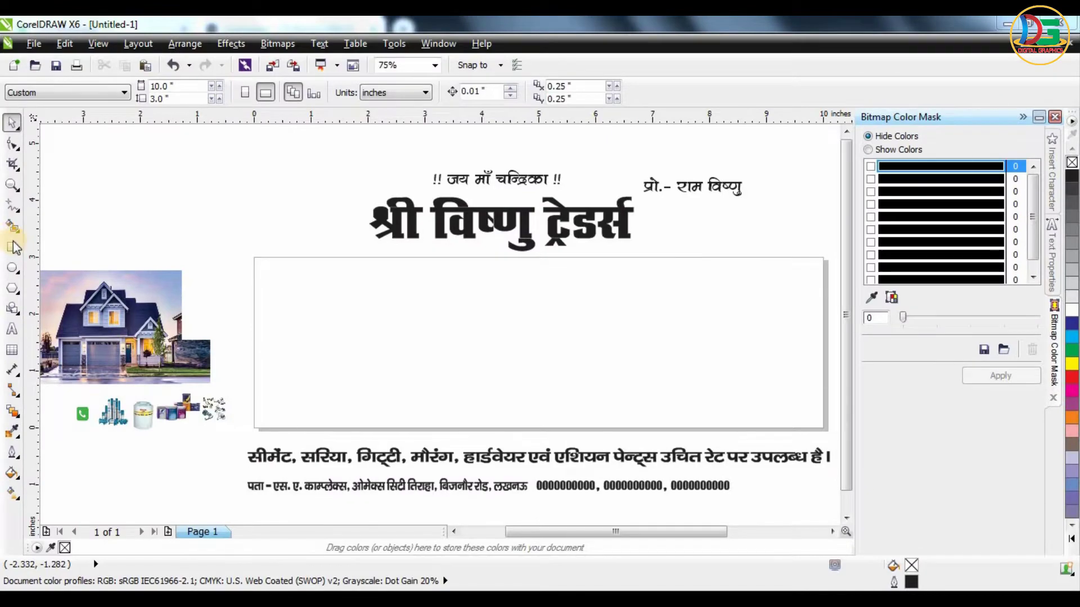
Create a page-size rectangle and narrow it to about 2.613 inches wide from its right side.
{"action": "double_click", "coordinate": [15, 247]}
{"action": "left_click", "coordinate": [16, 126]}
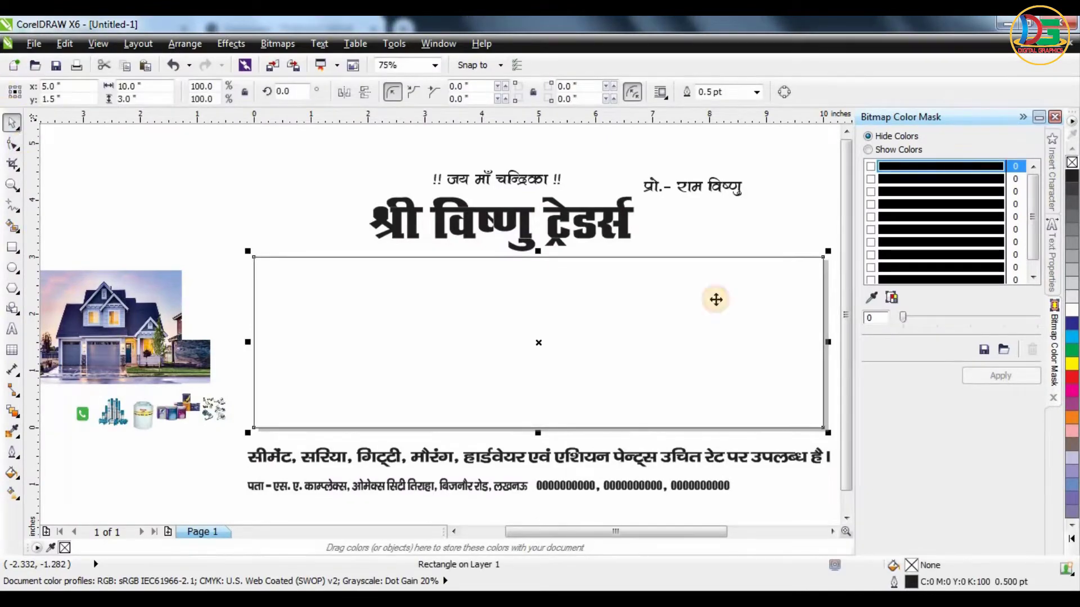
{"action": "left_click_drag", "start_coordinate": [827, 341], "coordinate": [520, 315]}
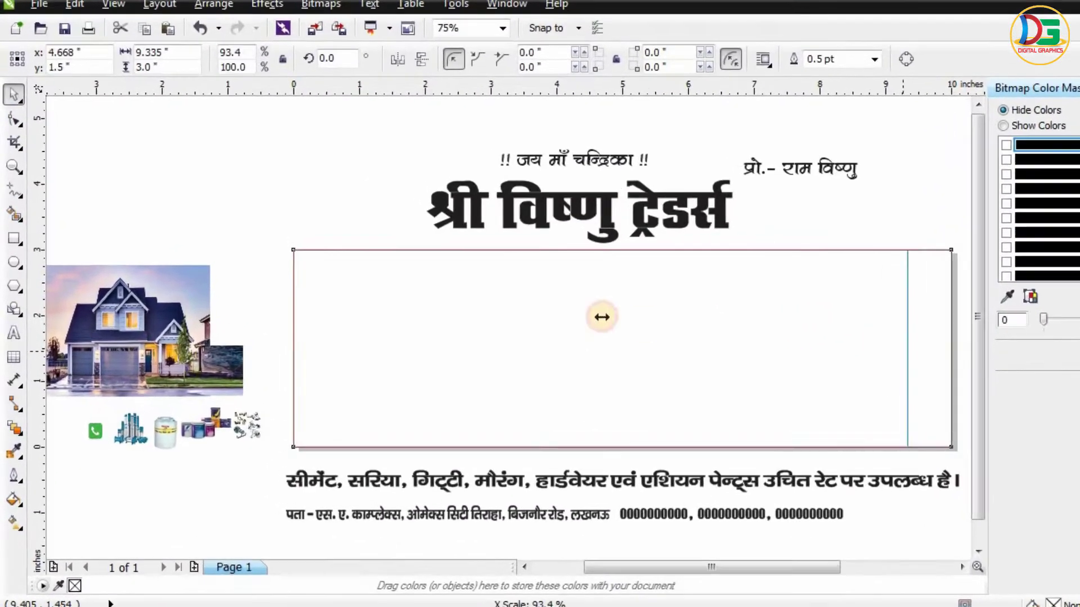
{"action": "left_click_drag", "start_coordinate": [601, 317], "coordinate": [497, 306]}
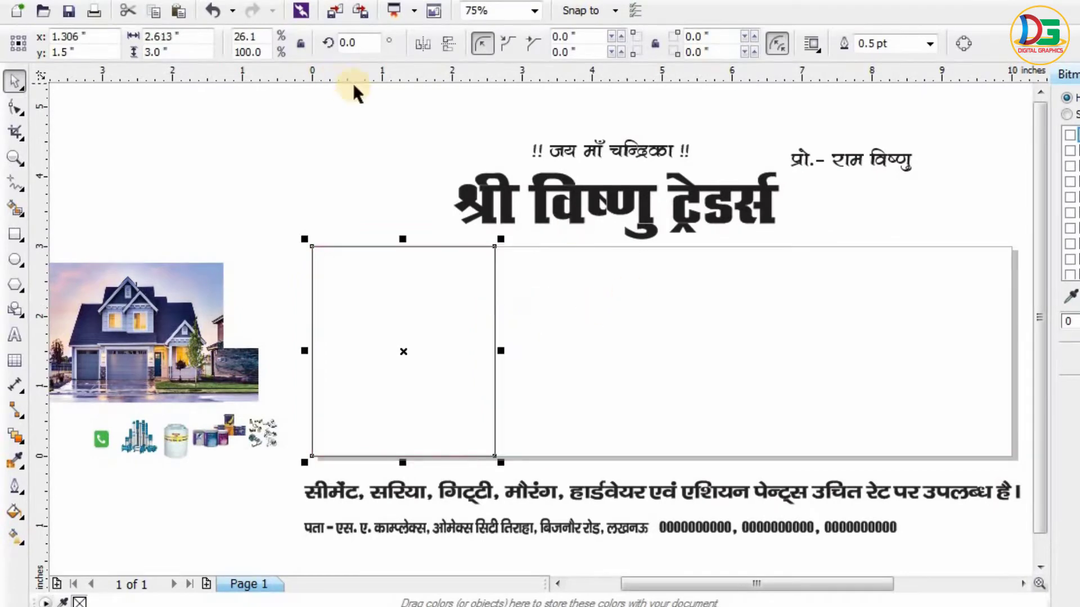
Convert the rectangle to curves and bend its right edge into a smooth S-shaped curve.
{"action": "left_click", "coordinate": [954, 45]}
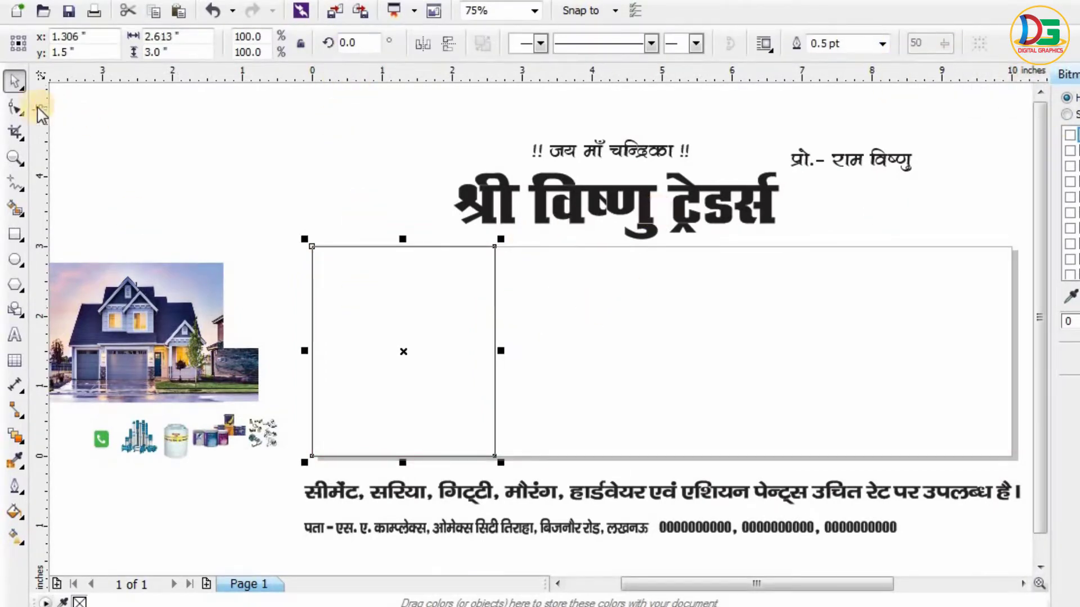
{"action": "left_click", "coordinate": [14, 107]}
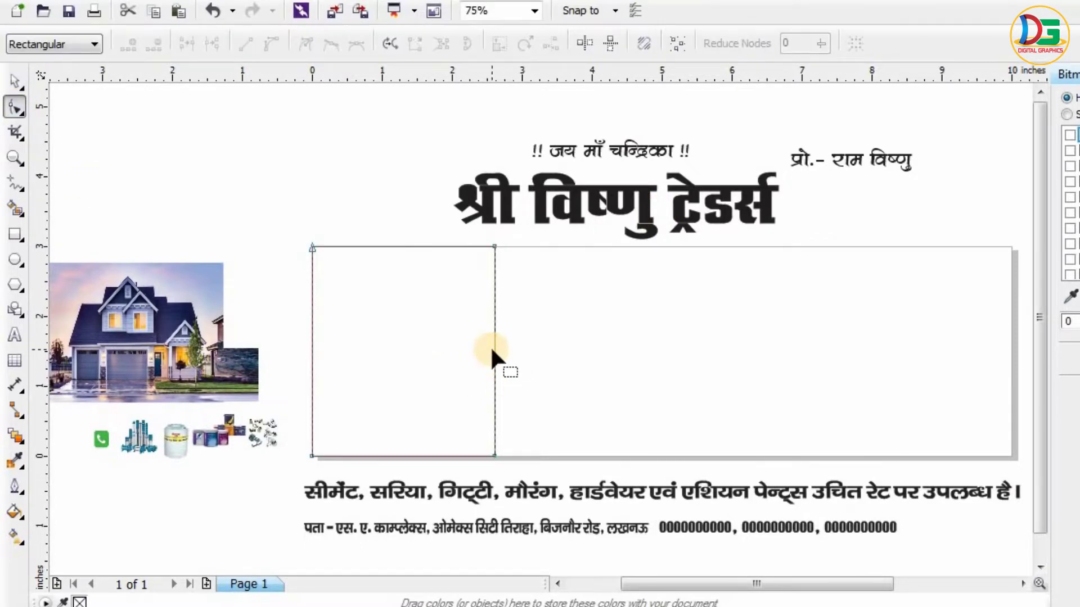
{"action": "right_click", "coordinate": [493, 349]}
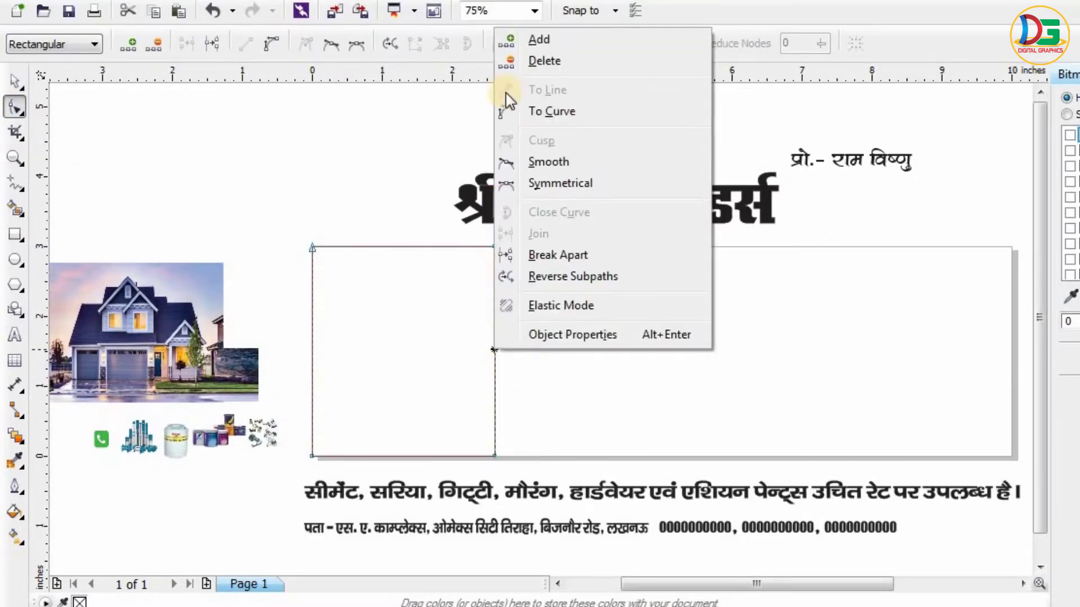
{"action": "left_click", "coordinate": [528, 121]}
{"action": "left_click_drag", "start_coordinate": [494, 309], "coordinate": [389, 301]}
{"action": "left_click_drag", "start_coordinate": [495, 388], "coordinate": [508, 387]}
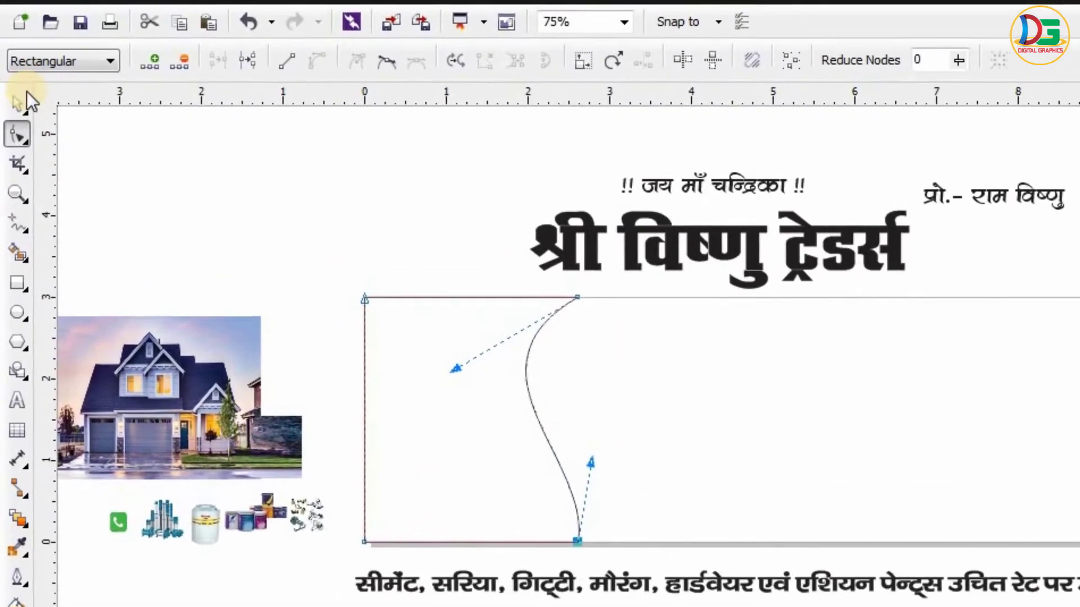
Move the curved shape's rotation centre to its lower-left corner and rotate a copy to about 356.6°.
{"action": "left_click", "coordinate": [15, 81]}
{"action": "left_click", "coordinate": [478, 427]}
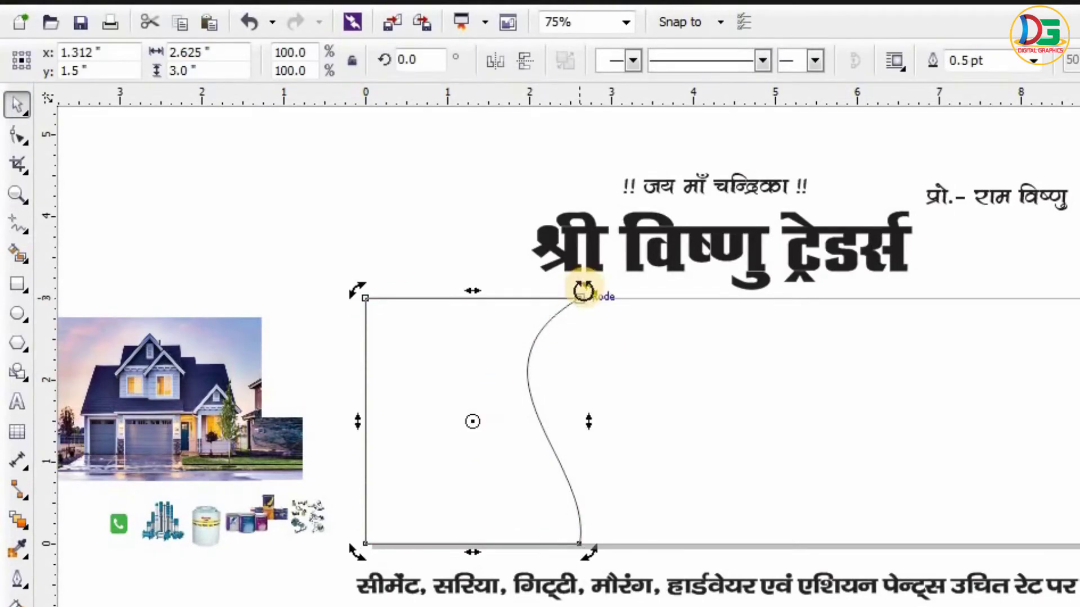
{"action": "left_click_drag", "start_coordinate": [585, 290], "coordinate": [595, 292]}
{"action": "key", "text": "ctrl+z"}
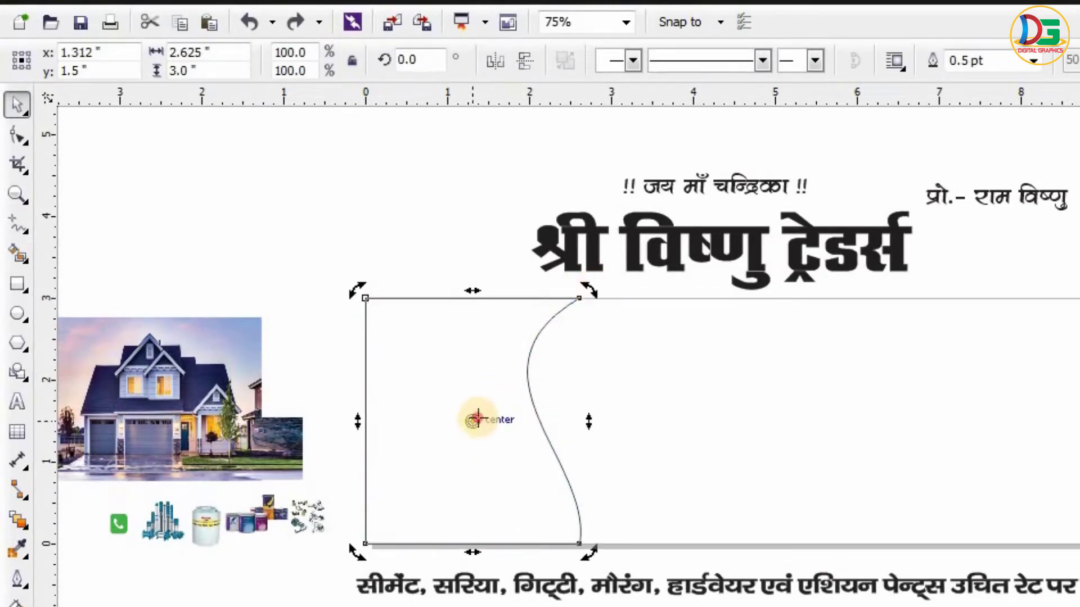
{"action": "left_click", "coordinate": [477, 418]}
{"action": "mouse_move", "coordinate": [460, 433]}
{"action": "left_mouse_down"}
{"action": "mouse_move", "coordinate": [421, 463]}
{"action": "mouse_move", "coordinate": [485, 422]}
{"action": "mouse_move", "coordinate": [471, 424]}
{"action": "left_mouse_up"}
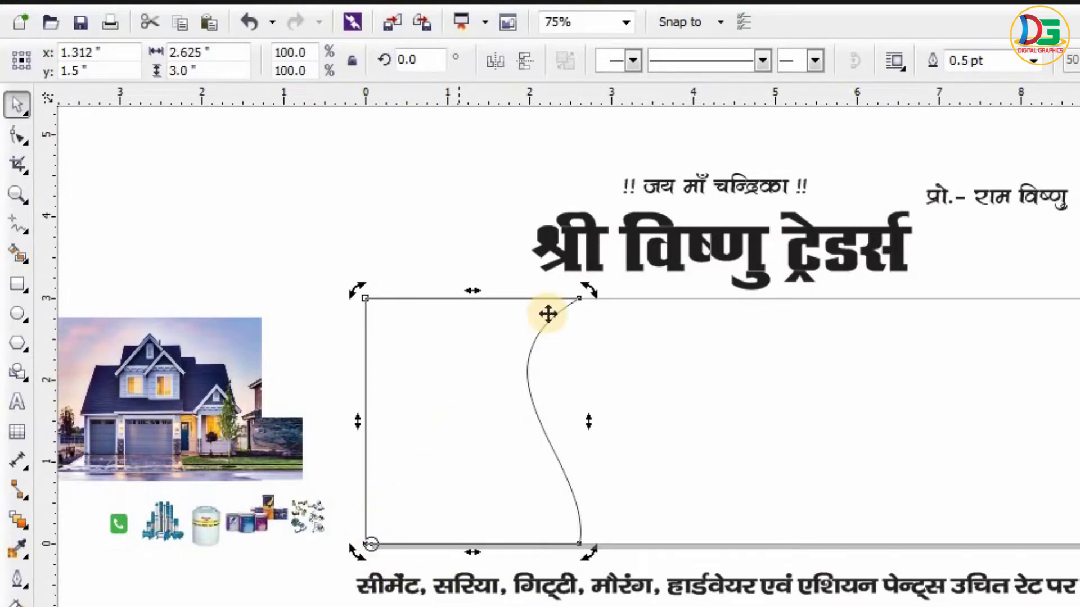
{"action": "left_click_drag", "start_coordinate": [590, 294], "coordinate": [606, 300]}
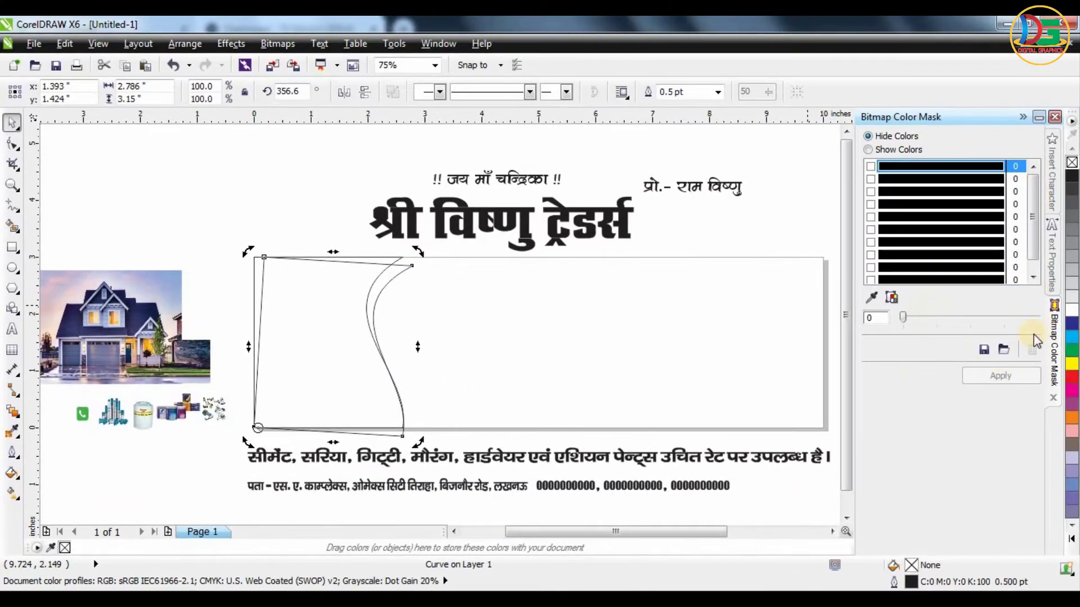
Fill the rotated copy with orange (C0 M60 Y100 K0) and rotate a second copy to about 352.2°.
{"action": "left_click", "coordinate": [1069, 416]}
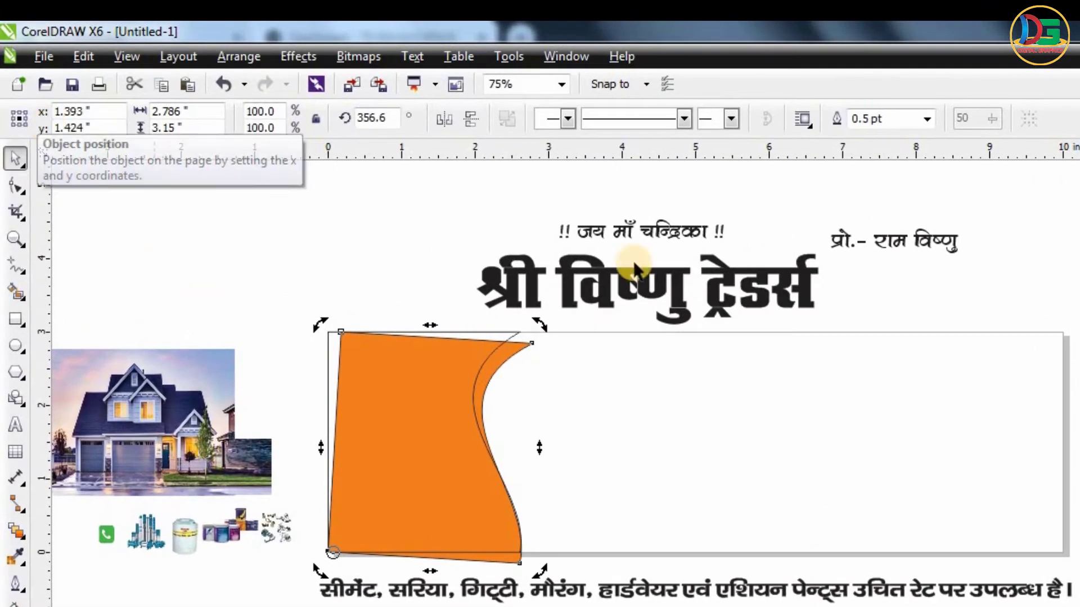
{"action": "mouse_move", "coordinate": [539, 325]}
{"action": "left_mouse_down"}
{"action": "mouse_move", "coordinate": [559, 328]}
{"action": "mouse_move", "coordinate": [560, 339]}
{"action": "mouse_move", "coordinate": [539, 328]}
{"action": "left_mouse_up"}
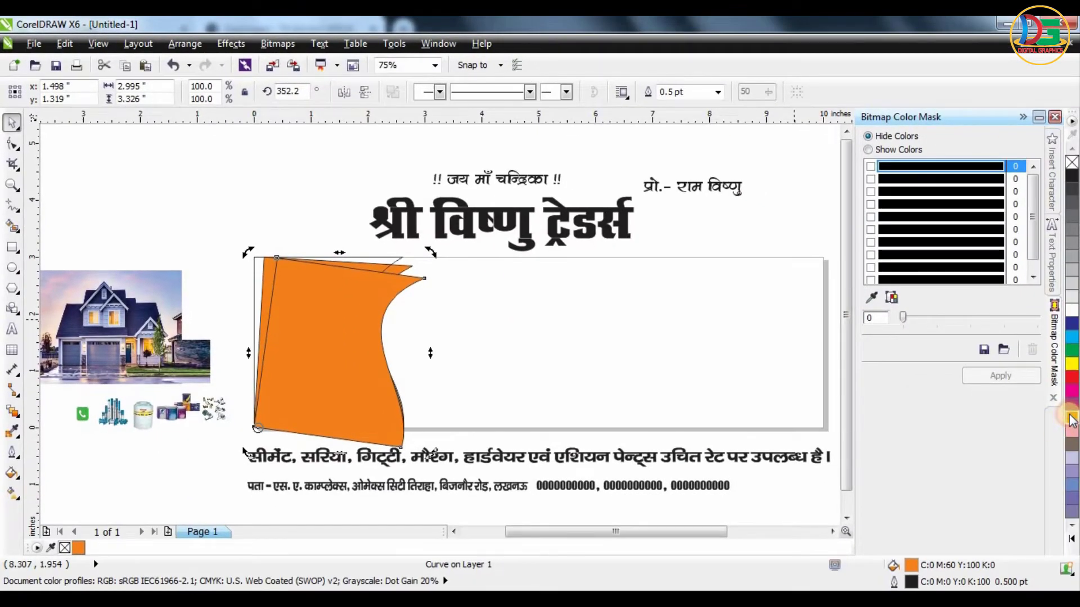
Place the second rotated copy behind the orange one and fill it with a red-orange shade.
{"action": "left_click_drag", "start_coordinate": [1072, 420], "coordinate": [1057, 466]}
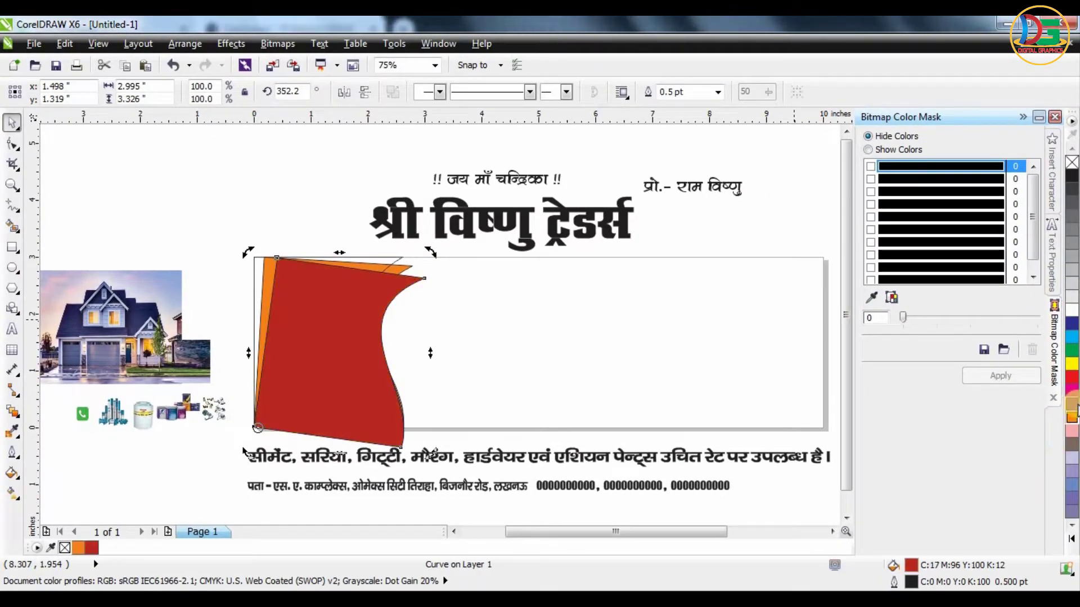
{"action": "left_click_drag", "start_coordinate": [1072, 422], "coordinate": [1057, 457]}
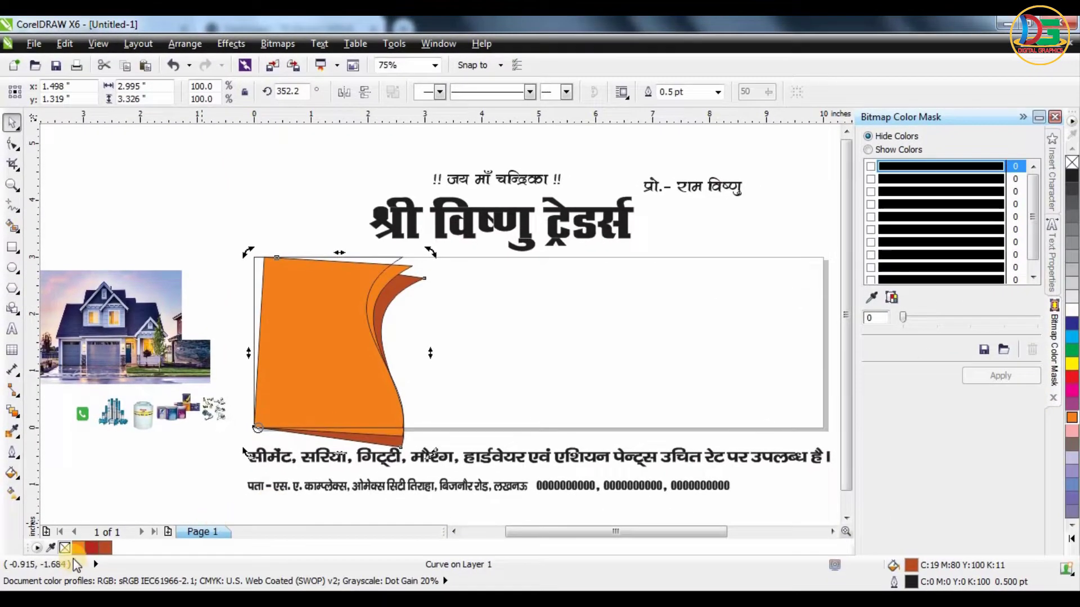
{"action": "left_click", "coordinate": [78, 550]}
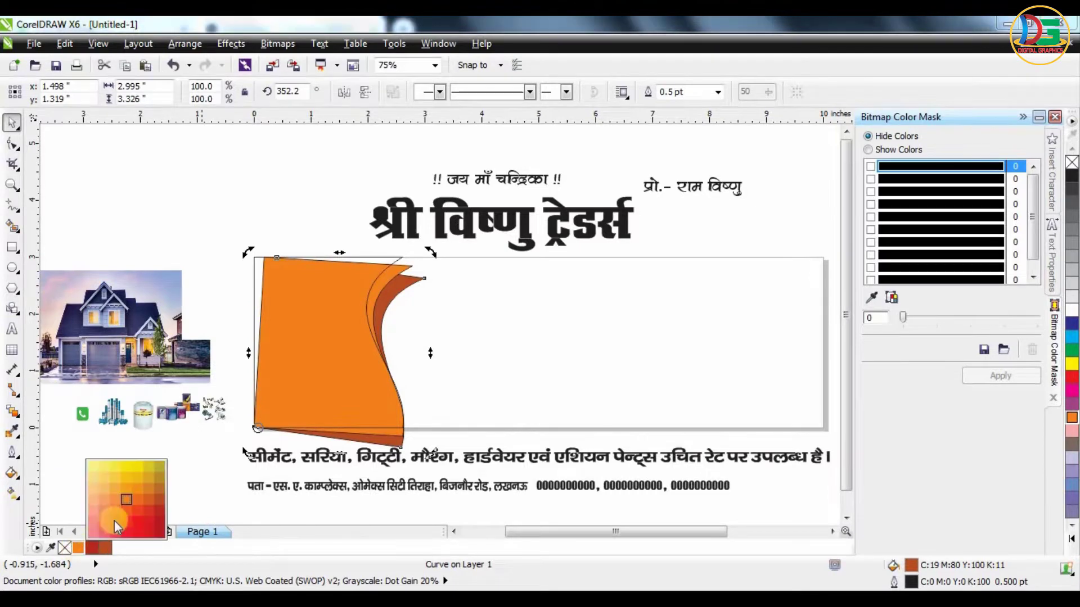
{"action": "left_click", "coordinate": [115, 526]}
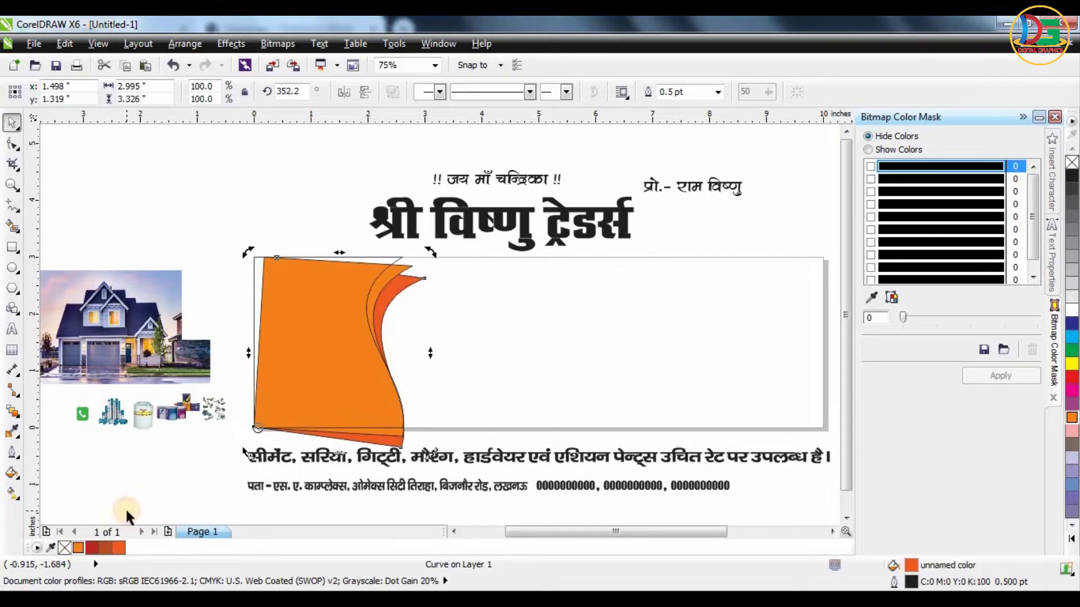
{"action": "left_click", "coordinate": [242, 211]}
{"action": "left_click", "coordinate": [299, 284]}
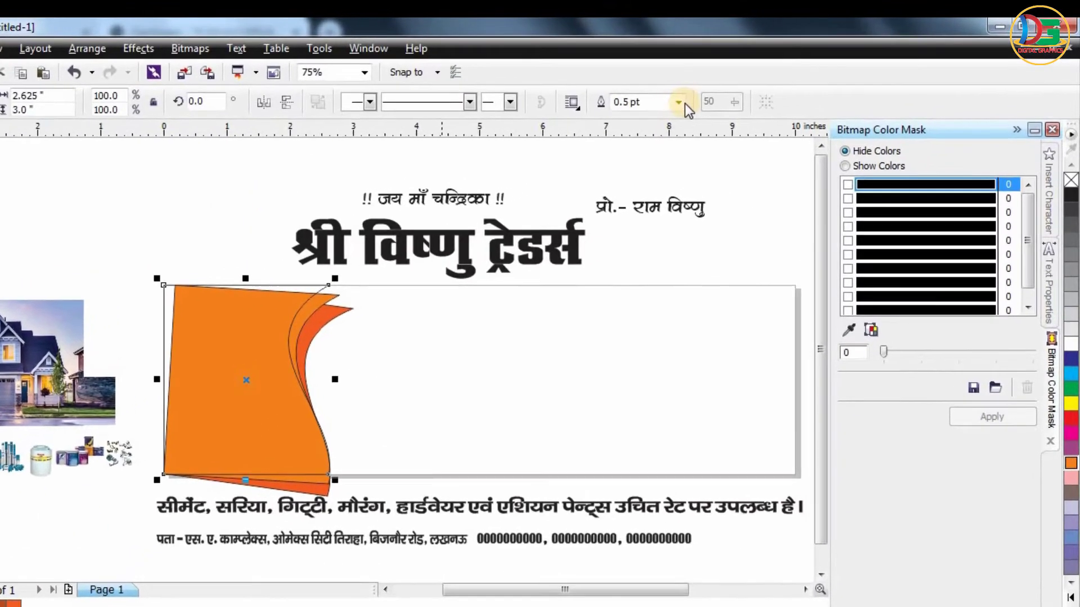
{"action": "left_click", "coordinate": [678, 102]}
{"action": "left_click", "coordinate": [667, 117]}
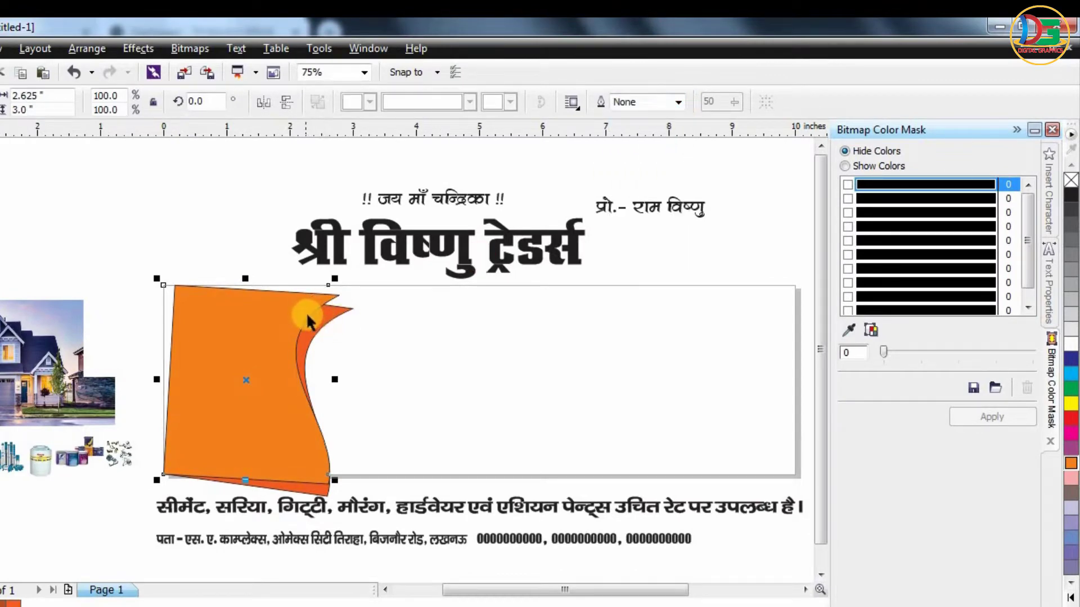
{"action": "key", "text": "ctrl+z"}
{"action": "left_click", "coordinate": [307, 299]}
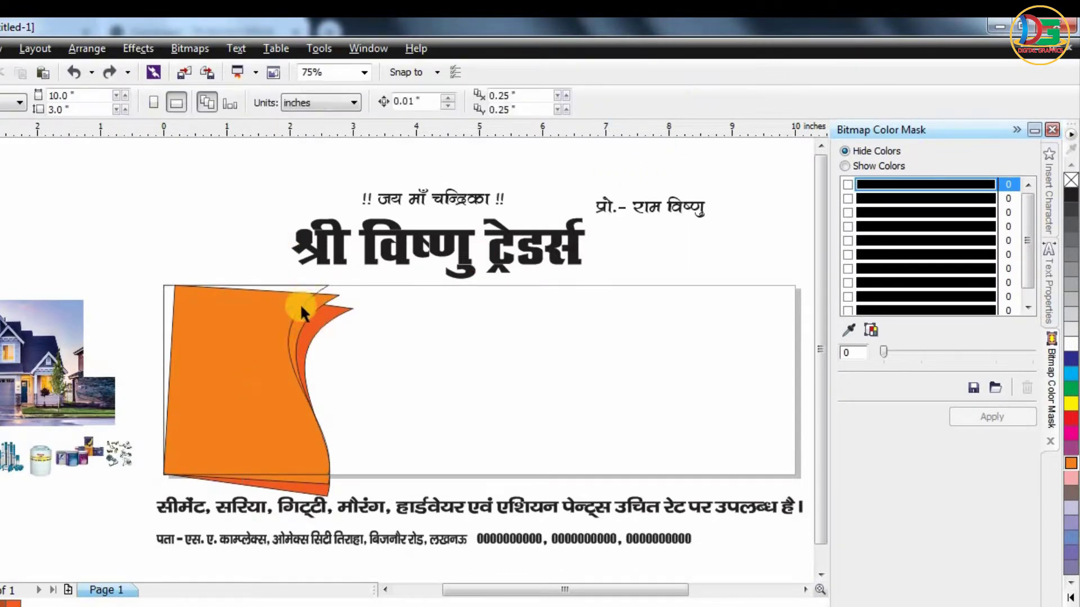
Place the original unrotated curve in front of the orange copies, fill it with white and set its outline to None.
{"action": "left_click", "coordinate": [301, 306]}
{"action": "key", "text": "Delete"}
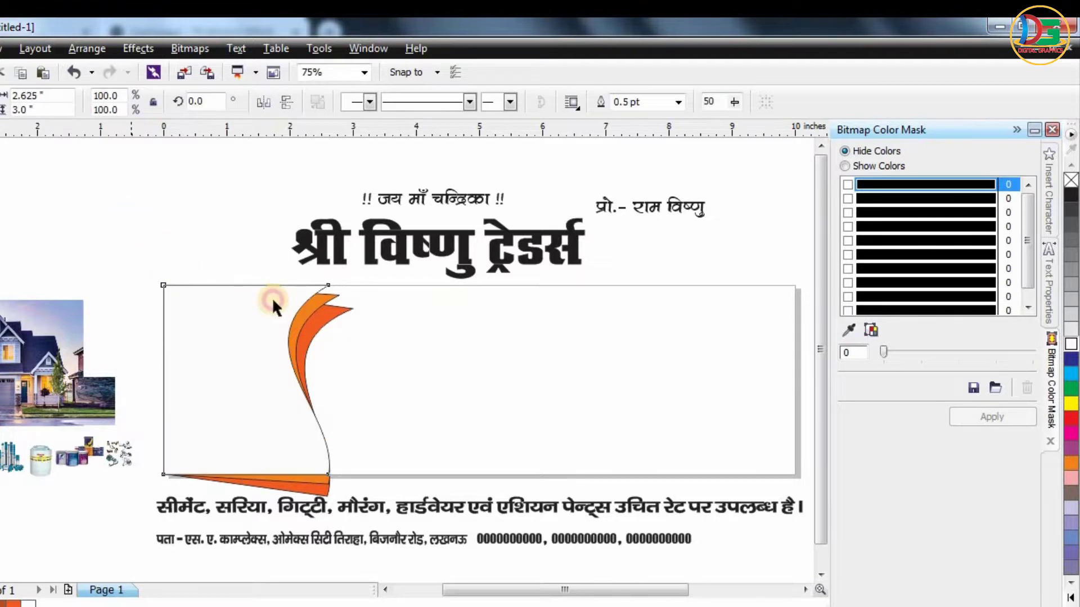
{"action": "left_click", "coordinate": [270, 325]}
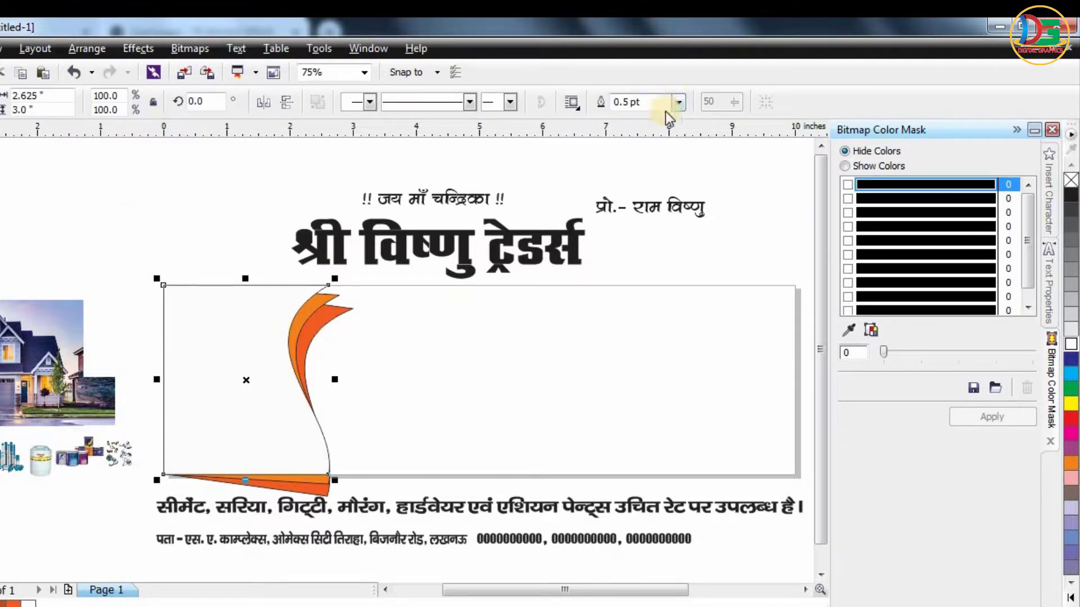
{"action": "left_click", "coordinate": [679, 101]}
{"action": "left_click", "coordinate": [624, 117]}
Set the outline width of both the orange and the red-orange curved copies to None.
{"action": "scroll", "coordinate": [312, 312], "scroll_direction": "up", "scroll_amount": 2}
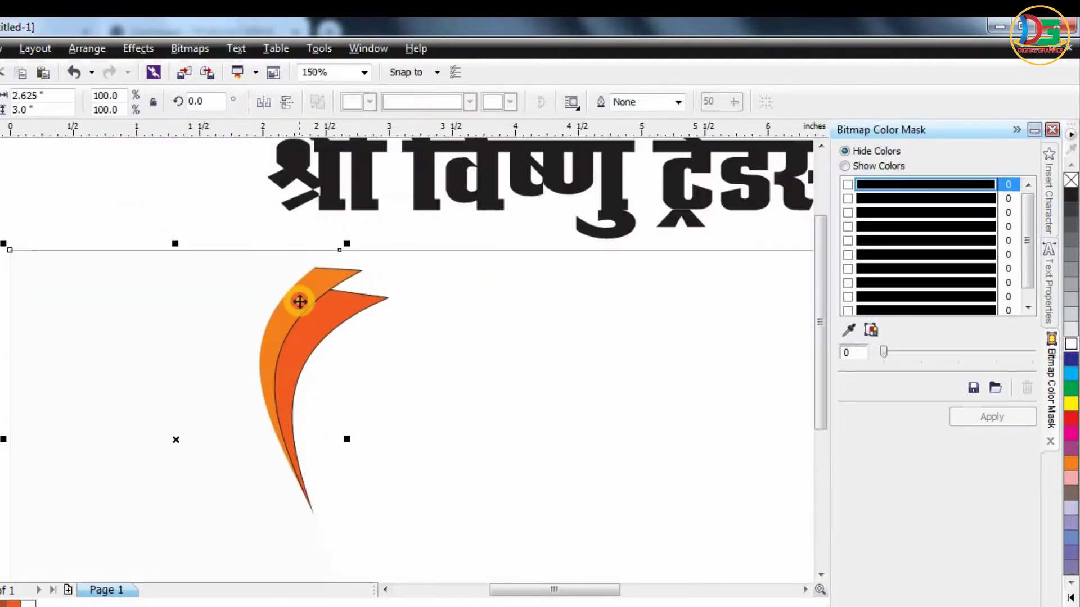
{"action": "left_click", "coordinate": [300, 301]}
{"action": "left_click", "coordinate": [677, 102]}
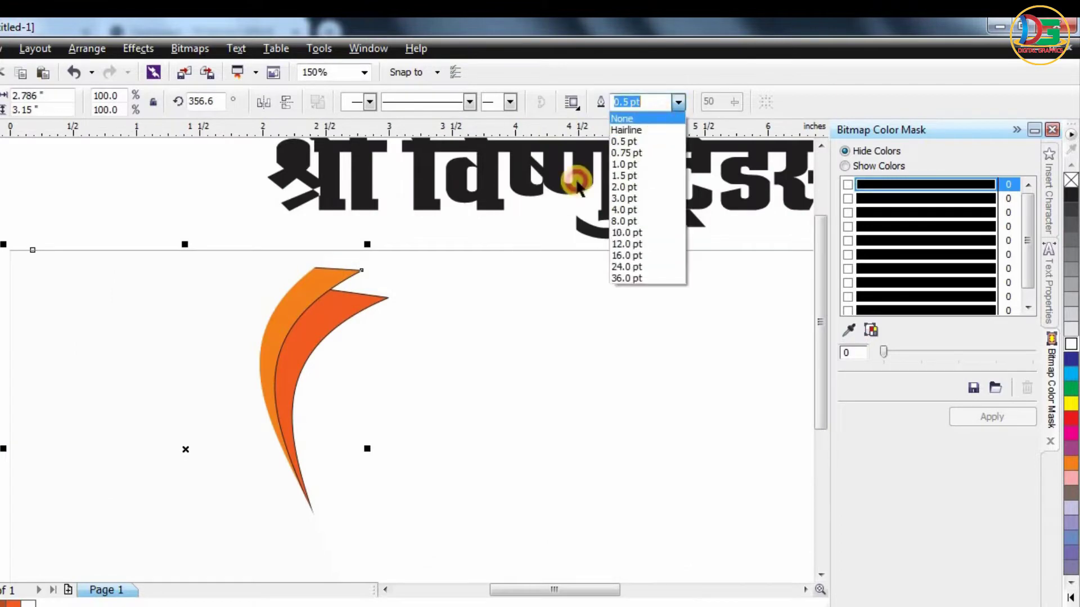
{"action": "left_click", "coordinate": [624, 117]}
{"action": "left_click", "coordinate": [355, 308]}
{"action": "left_click", "coordinate": [676, 103]}
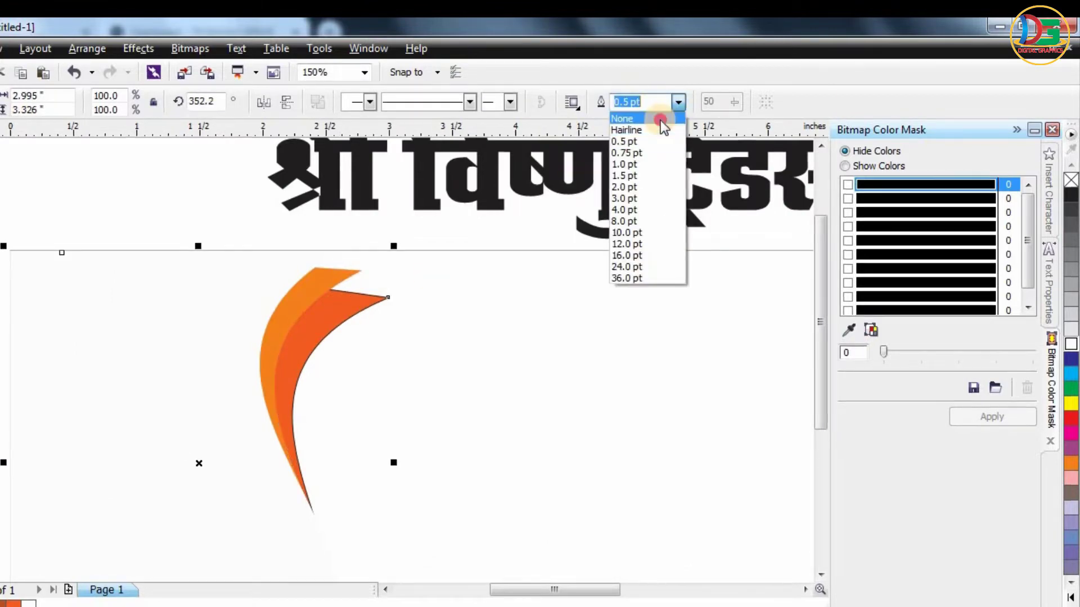
{"action": "left_click", "coordinate": [657, 117]}
{"action": "scroll", "coordinate": [608, 170], "scroll_direction": "down", "scroll_amount": 1}
{"action": "left_click", "coordinate": [581, 272]}
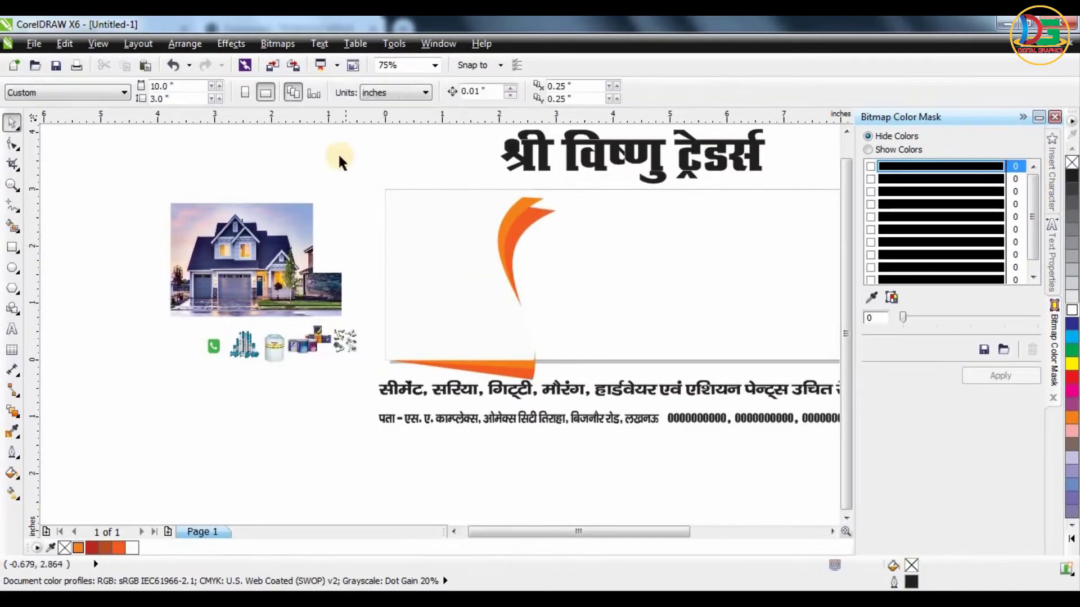
{"action": "left_click_drag", "start_coordinate": [339, 158], "coordinate": [583, 388]}
{"action": "left_click_drag", "start_coordinate": [461, 298], "coordinate": [417, 226]}
{"action": "key", "text": "ctrl+z"}
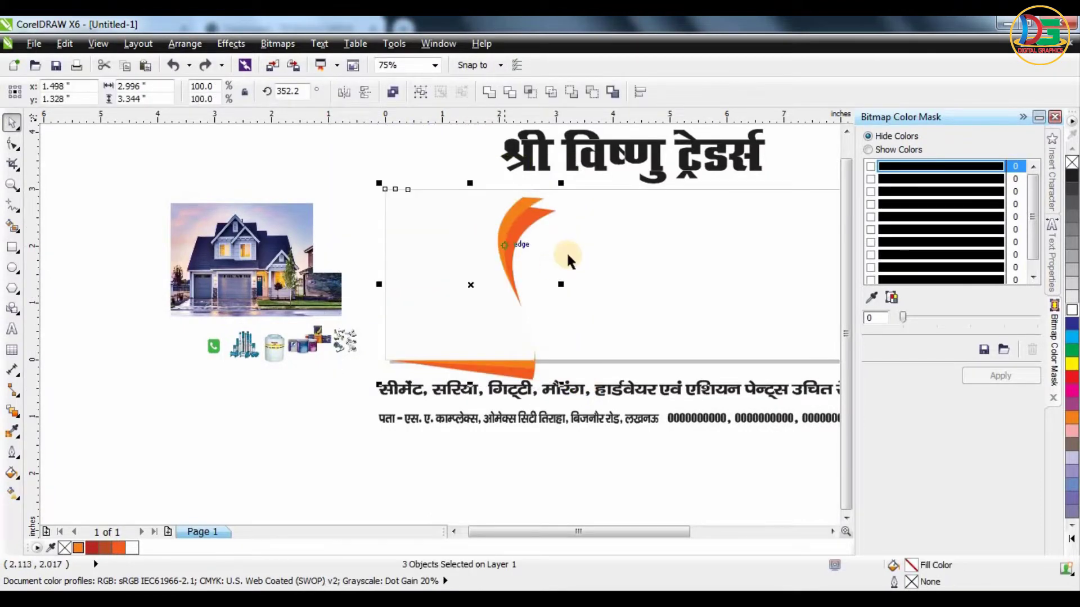
{"action": "left_click", "coordinate": [603, 217]}
{"action": "scroll", "coordinate": [371, 316], "scroll_direction": "down", "scroll_amount": 1}
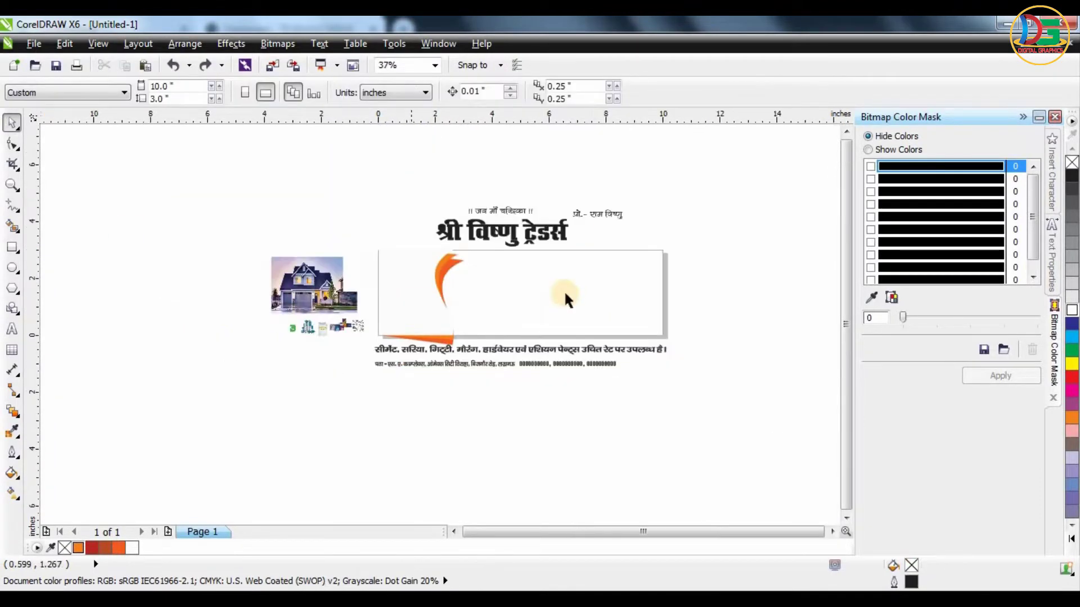
Create a page-size background rectangle behind the curved shapes and fill it with yellow.
{"action": "double_click", "coordinate": [11, 246]}
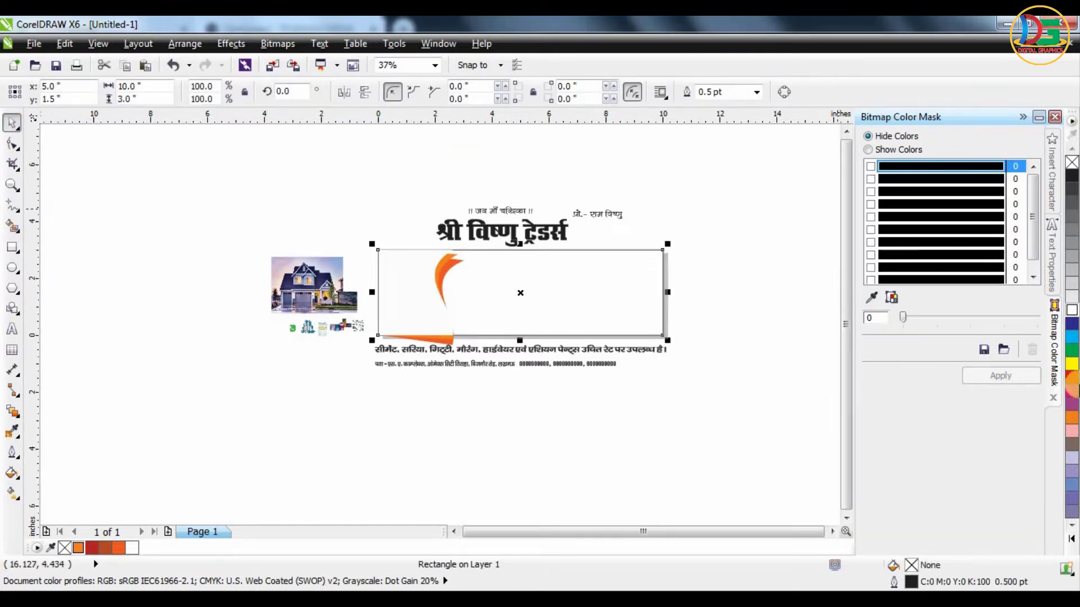
{"action": "left_click", "coordinate": [1072, 364]}
{"action": "scroll", "coordinate": [506, 302], "scroll_direction": "up", "scroll_amount": 1}
{"action": "left_click", "coordinate": [260, 156]}
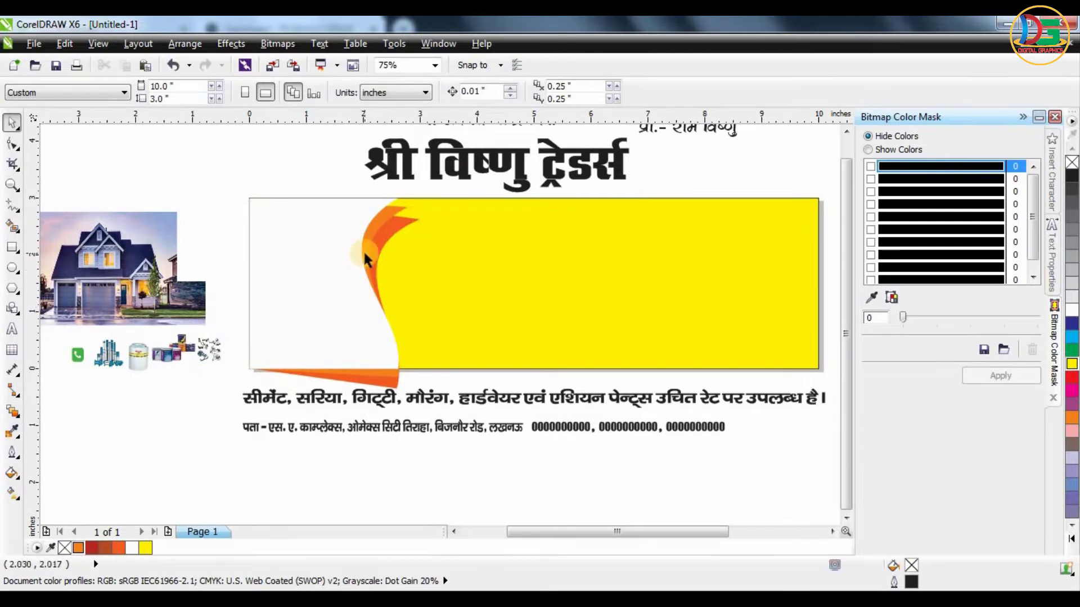
Group the orange and red-orange copies and move the group up and right to about x 1.605, y 1.469 inches.
{"action": "scroll", "coordinate": [429, 241], "scroll_direction": "up", "scroll_amount": 1}
{"action": "scroll", "coordinate": [429, 240], "scroll_direction": "down", "scroll_amount": 1}
{"action": "scroll", "coordinate": [427, 239], "scroll_direction": "up", "scroll_amount": 1}
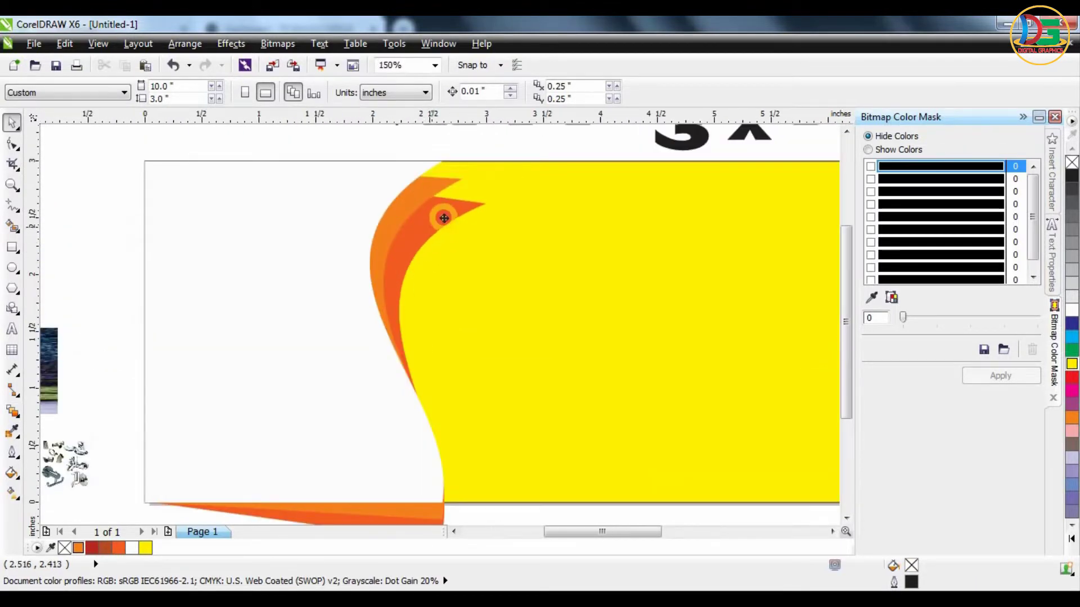
{"action": "left_click_drag", "start_coordinate": [431, 228], "coordinate": [444, 218]}
{"action": "key", "text": "ctrl+z"}
{"action": "left_click", "coordinate": [410, 204], "text": "shift"}
{"action": "key", "text": "F10"}
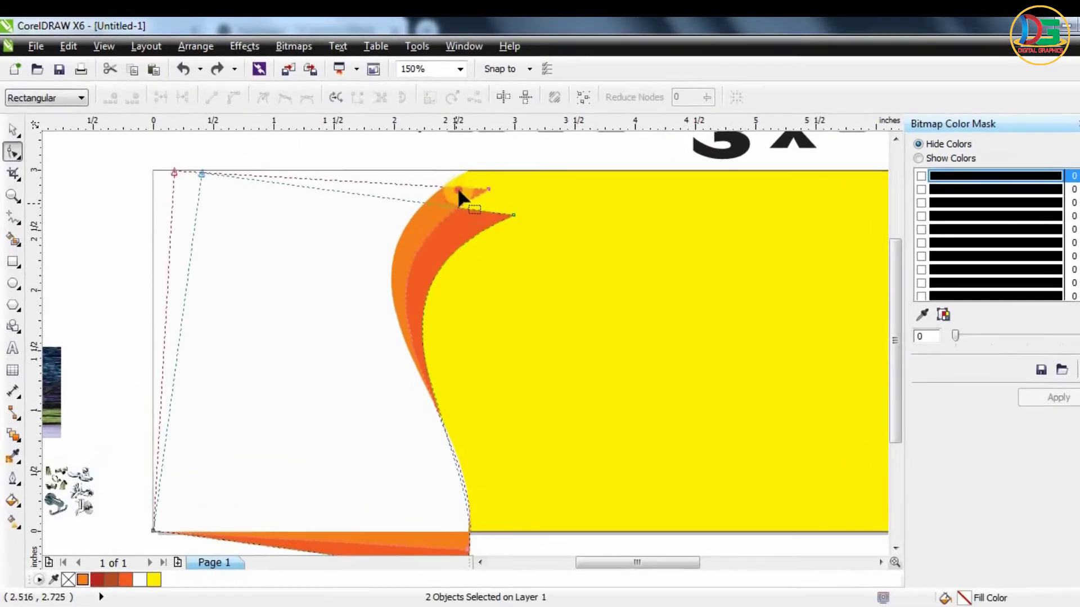
{"action": "left_click", "coordinate": [13, 129]}
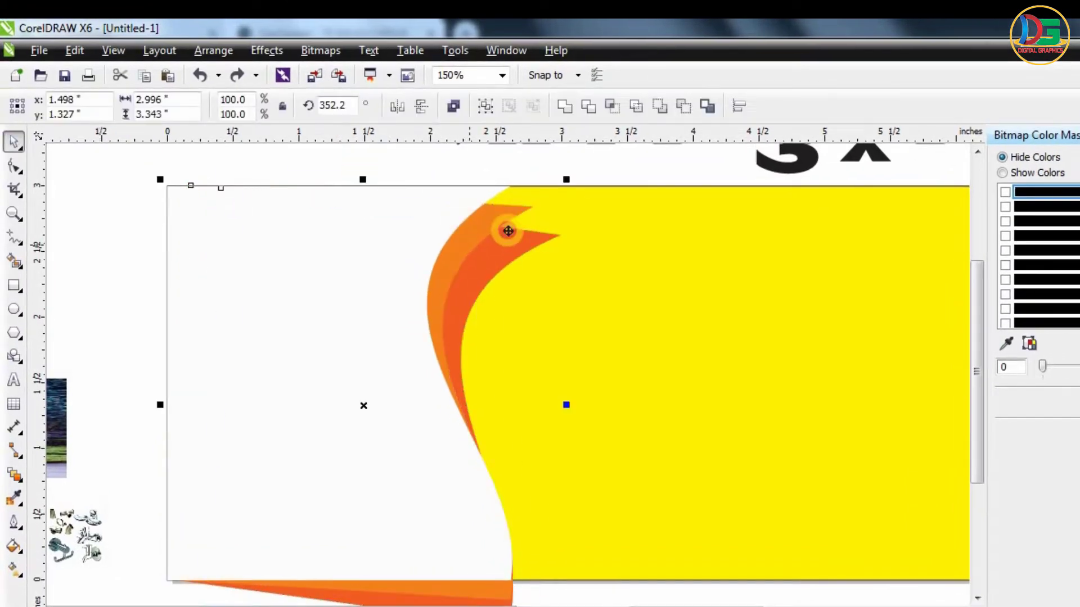
{"action": "key", "text": "ctrl+g"}
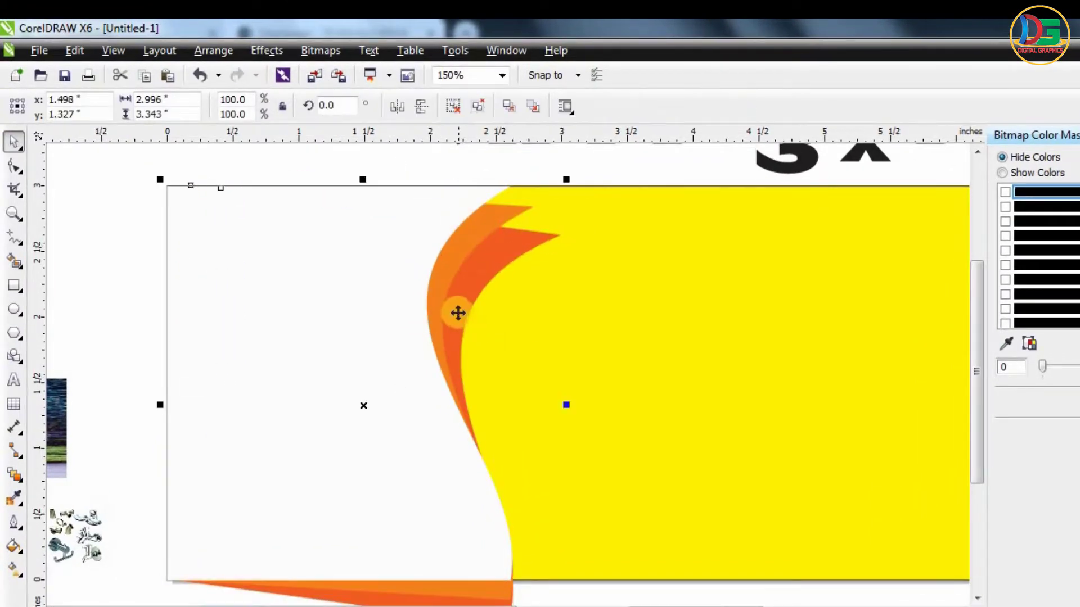
{"action": "mouse_move", "coordinate": [457, 314]}
{"action": "left_mouse_down"}
{"action": "mouse_move", "coordinate": [470, 299]}
{"action": "mouse_move", "coordinate": [461, 292]}
{"action": "mouse_move", "coordinate": [478, 313]}
{"action": "left_mouse_up"}
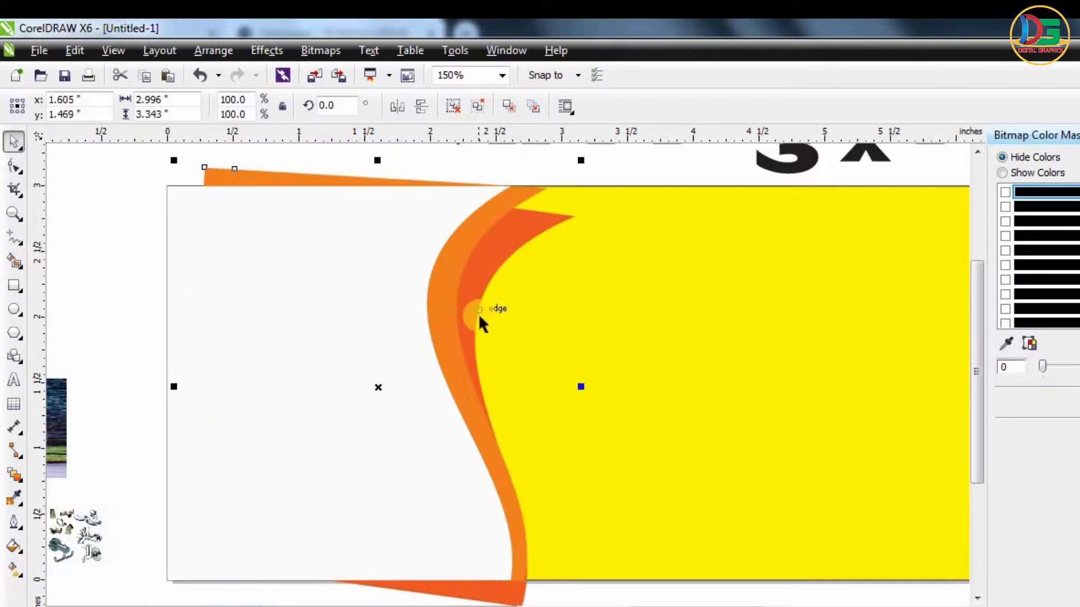
Rotate the orange wave group to about 4.1 degrees so its edges follow the curved white panel.
{"action": "scroll", "coordinate": [478, 313], "scroll_direction": "down", "scroll_amount": 2}
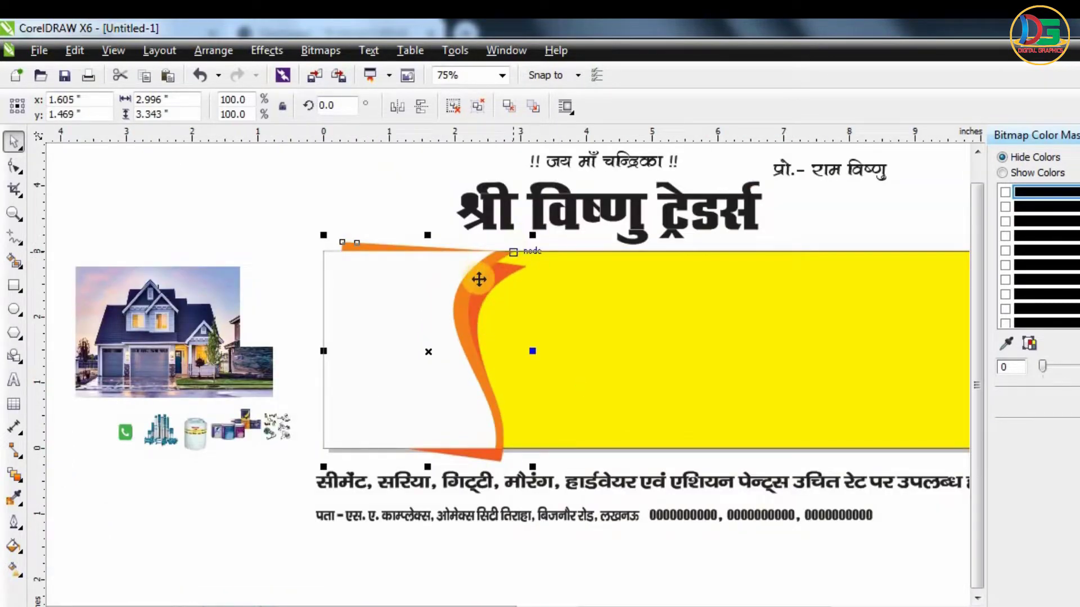
{"action": "left_click", "coordinate": [501, 345]}
{"action": "left_click_drag", "start_coordinate": [536, 353], "coordinate": [535, 342]}
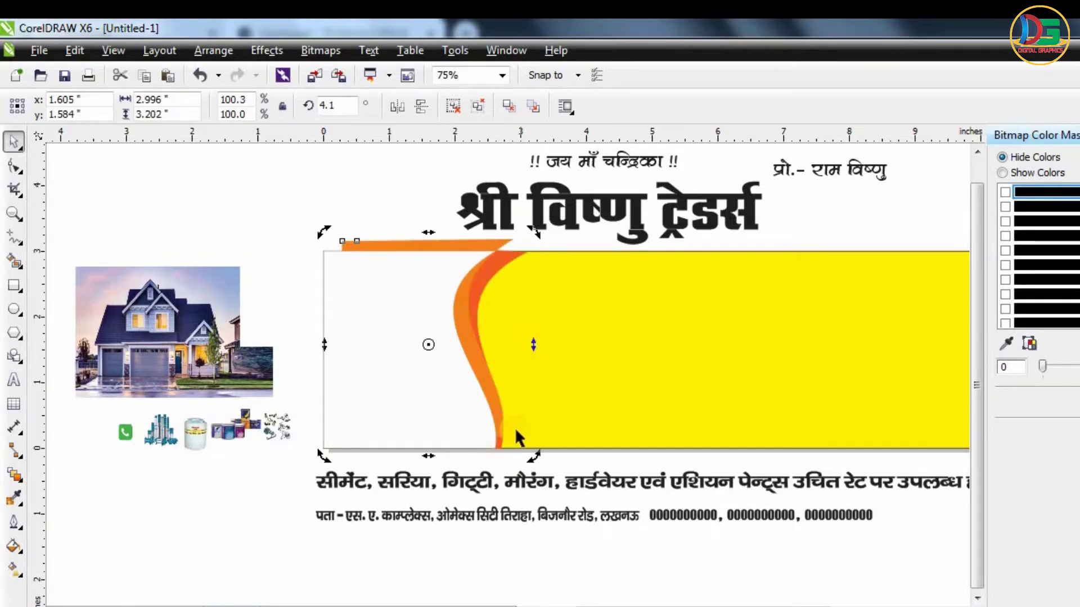
{"action": "left_click", "coordinate": [181, 193]}
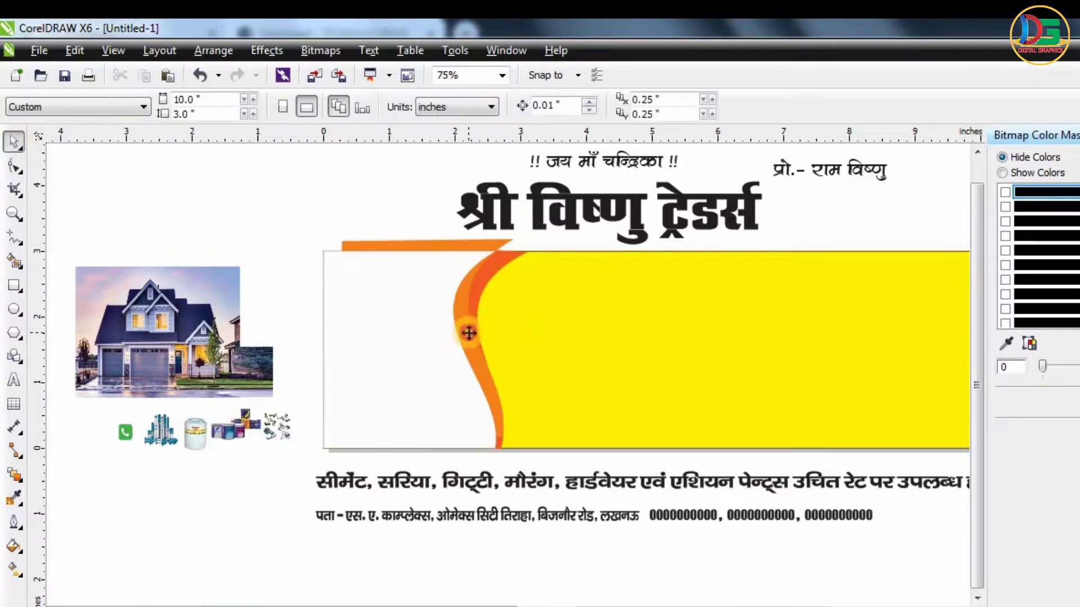
Shift the rotated wave group down and stretch it to about 3.477 inches high, centred near y 1.512 inches.
{"action": "left_click", "coordinate": [468, 333]}
{"action": "left_click_drag", "start_coordinate": [475, 332], "coordinate": [476, 334]}
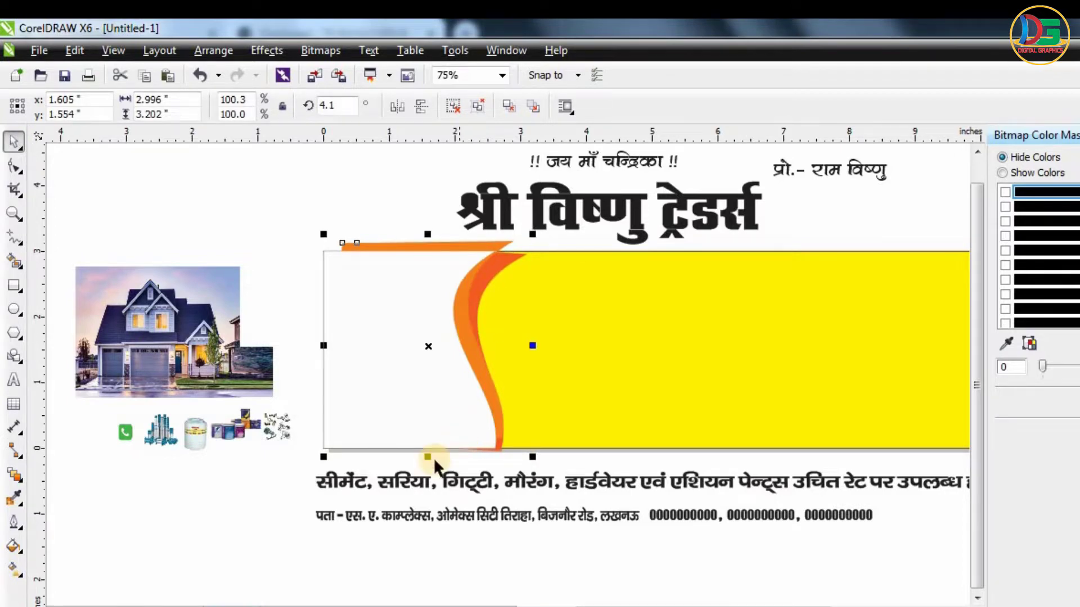
{"action": "left_click_drag", "start_coordinate": [426, 462], "coordinate": [428, 468]}
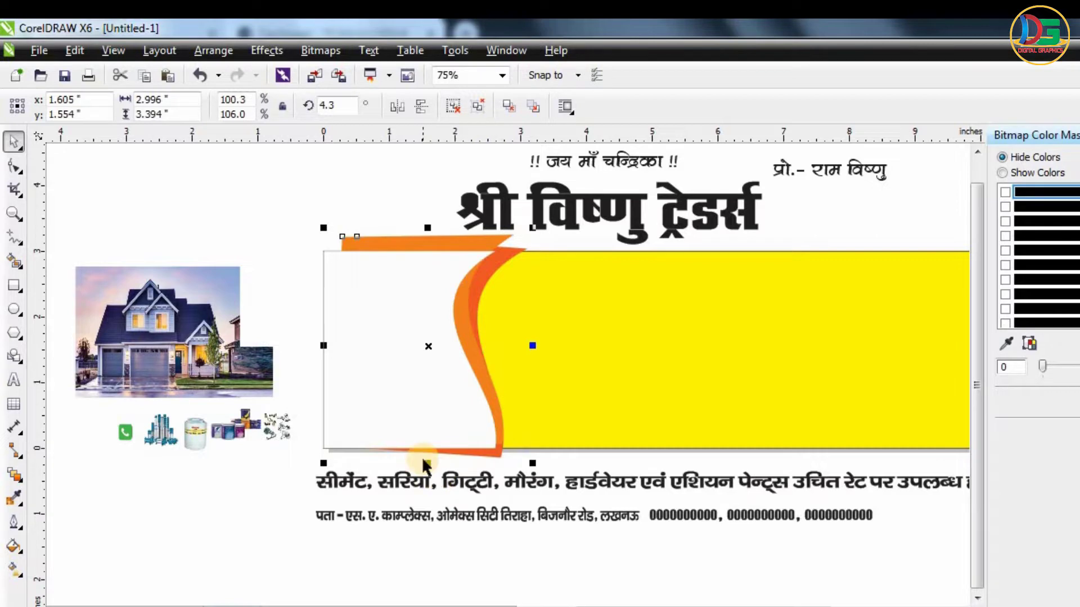
{"action": "left_click_drag", "start_coordinate": [428, 462], "coordinate": [427, 471]}
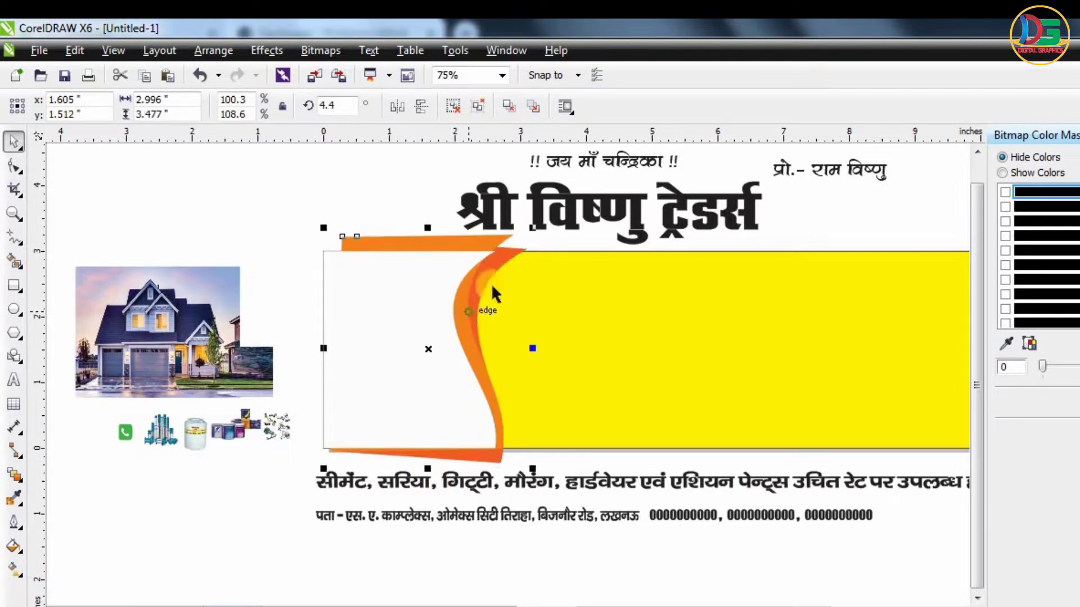
{"action": "left_click", "coordinate": [323, 203]}
Place the house photo inside the white curved panel as a PowerClip.
{"action": "scroll", "coordinate": [512, 274], "scroll_direction": "down", "scroll_amount": 1}
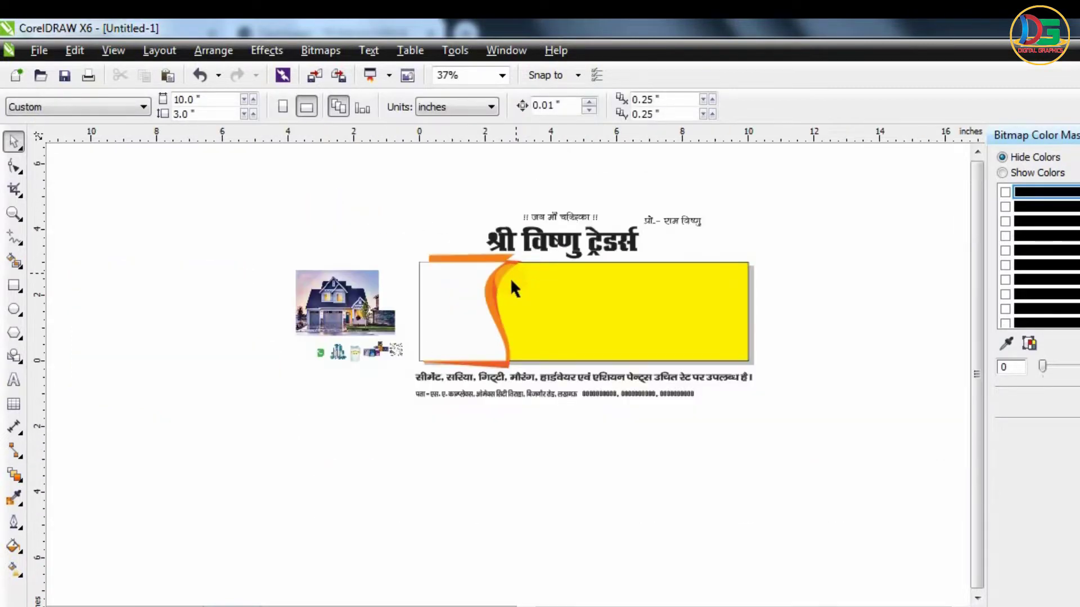
{"action": "scroll", "coordinate": [510, 278], "scroll_direction": "up", "scroll_amount": 1}
{"action": "left_click", "coordinate": [401, 281]}
{"action": "left_click", "coordinate": [238, 346]}
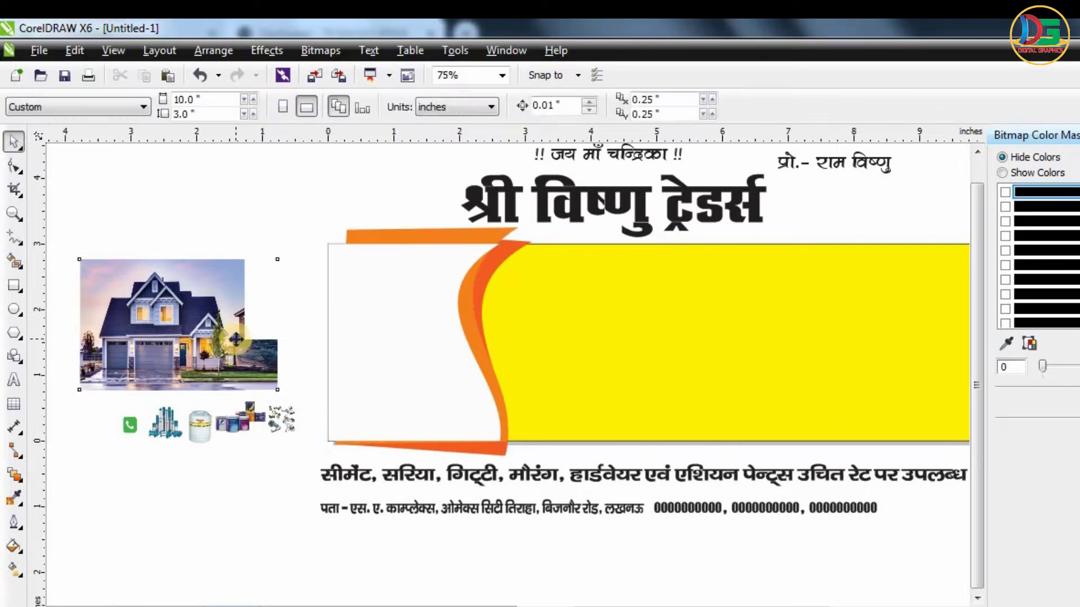
{"action": "right_click", "coordinate": [236, 339]}
{"action": "left_click", "coordinate": [304, 29]}
{"action": "left_click", "coordinate": [337, 445]}
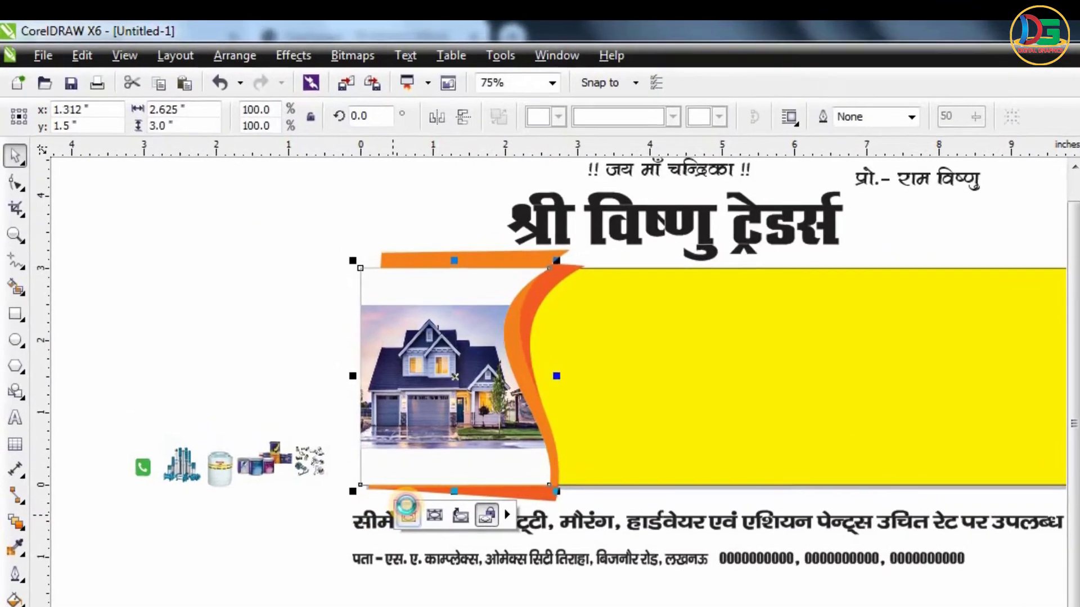
Edit the curved panel's PowerClip contents: stretch the house photo to about 3.447 × 3.0 inches and centre it near x 1.375 inches.
{"action": "left_click", "coordinate": [372, 467]}
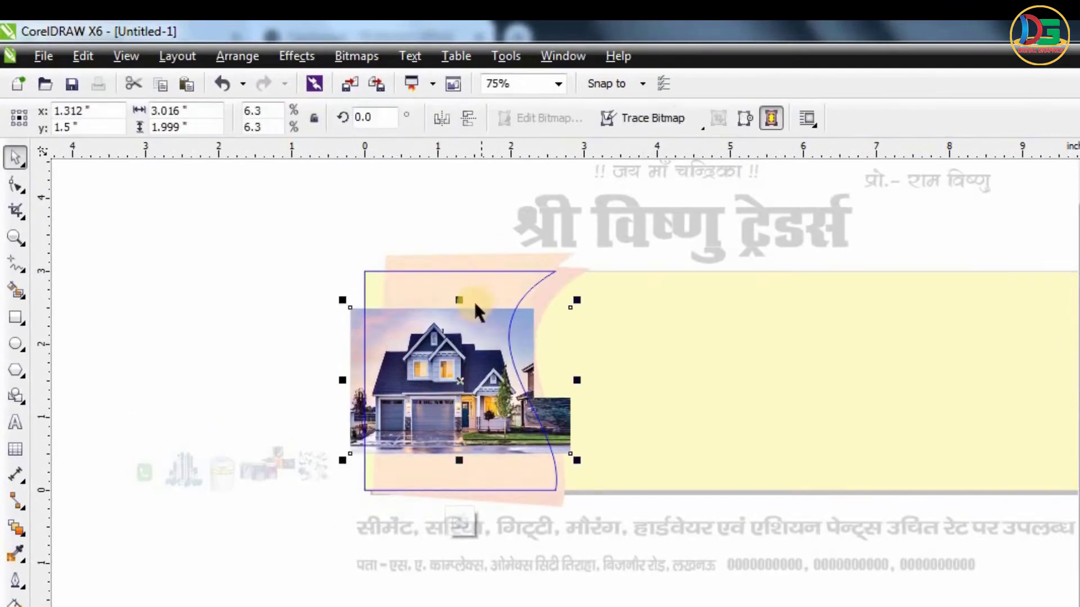
{"action": "left_click_drag", "start_coordinate": [458, 297], "coordinate": [458, 263]}
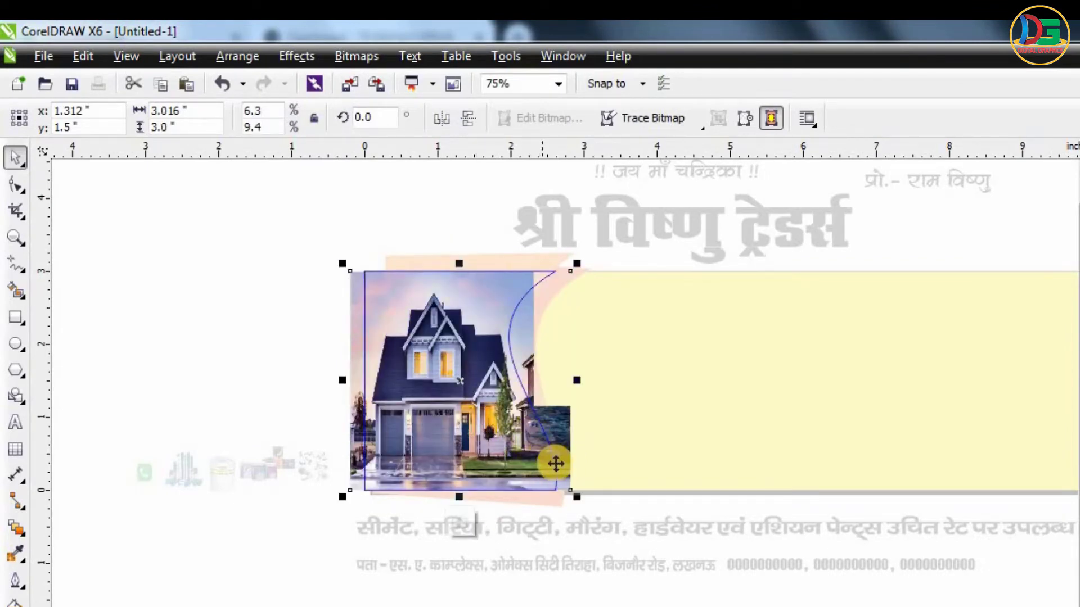
{"action": "left_click_drag", "start_coordinate": [577, 379], "coordinate": [588, 377]}
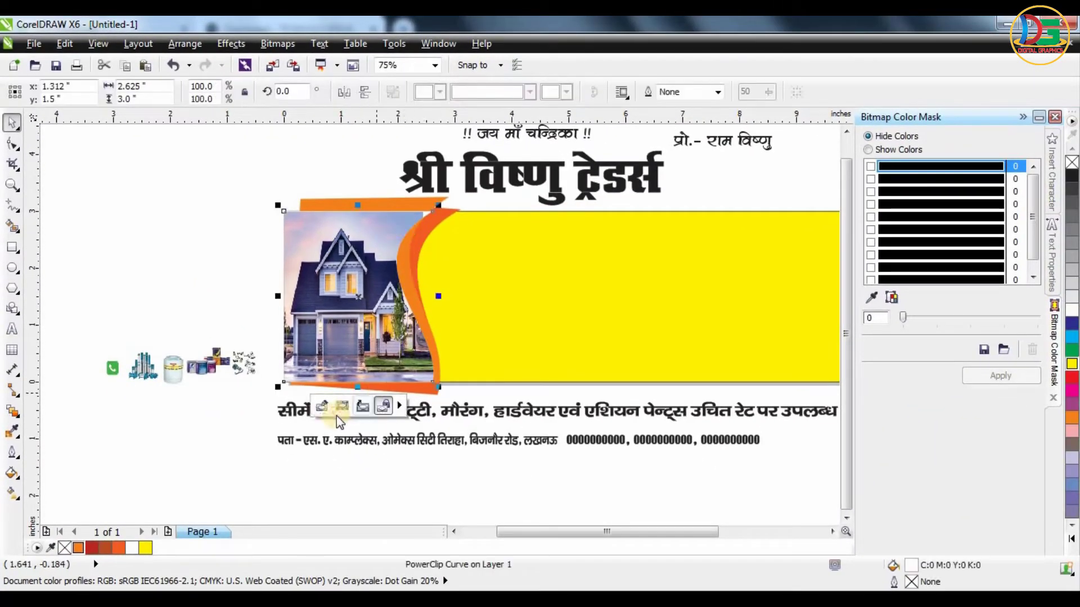
{"action": "left_click", "coordinate": [362, 405]}
{"action": "left_click_drag", "start_coordinate": [458, 298], "coordinate": [475, 298]}
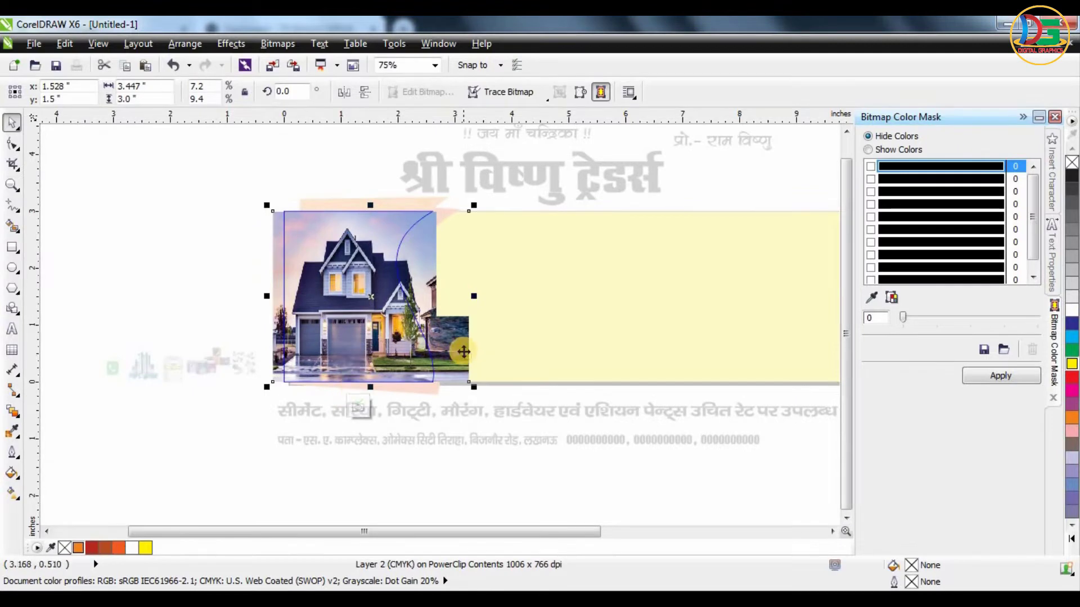
{"action": "mouse_move", "coordinate": [463, 352]}
{"action": "left_mouse_down"}
{"action": "mouse_move", "coordinate": [458, 339]}
{"action": "mouse_move", "coordinate": [444, 345]}
{"action": "left_mouse_up"}
{"action": "left_click", "coordinate": [360, 406]}
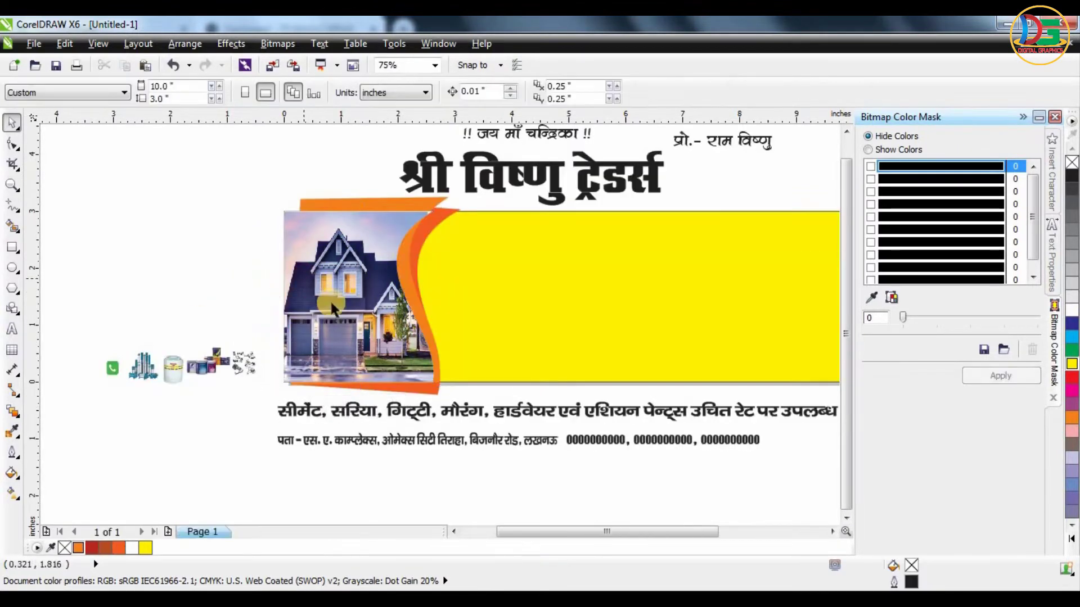
{"action": "left_click", "coordinate": [319, 406]}
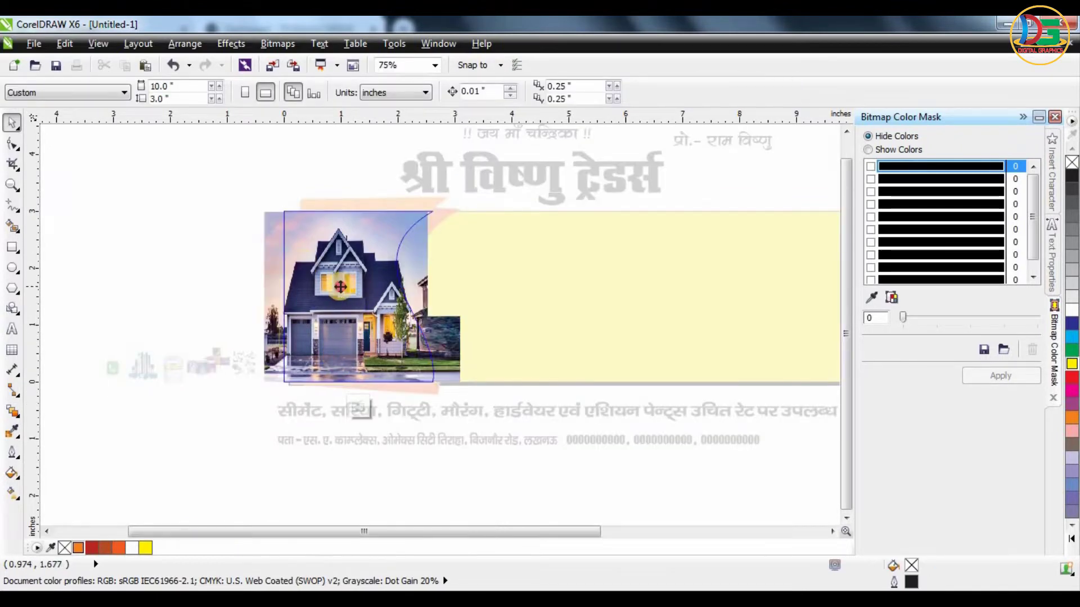
{"action": "left_click", "coordinate": [342, 289]}
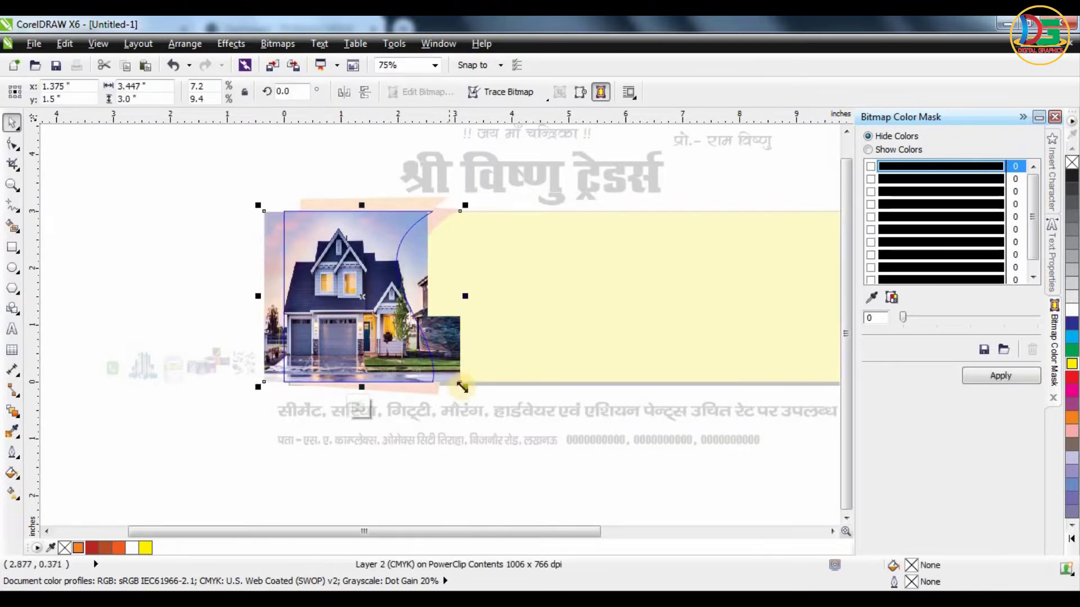
{"action": "left_click", "coordinate": [320, 174]}
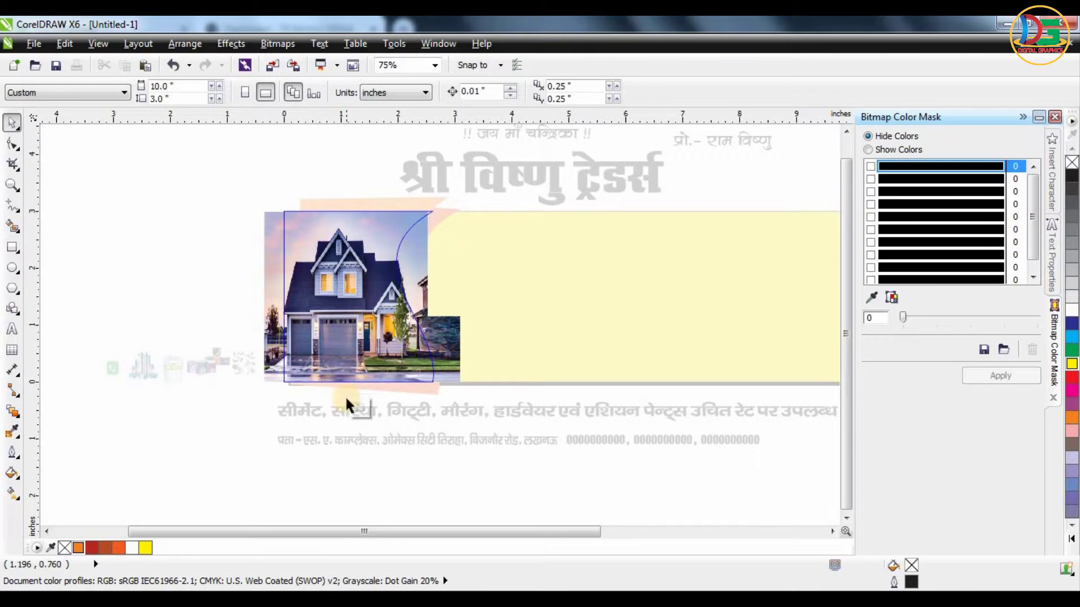
{"action": "left_click", "coordinate": [361, 409]}
{"action": "left_click", "coordinate": [219, 277]}
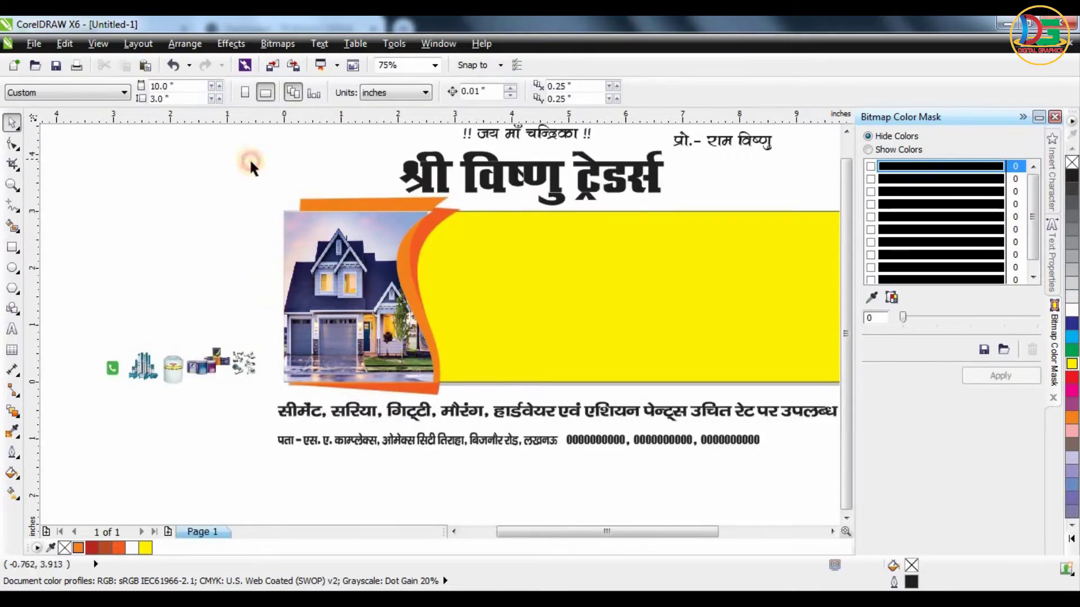
Add a black drop shadow to the orange wave group, cast toward the yellow area, with opacity 50 and feathering 15.
{"action": "scroll", "coordinate": [414, 260], "scroll_direction": "up", "scroll_amount": 2}
{"action": "left_click", "coordinate": [461, 254]}
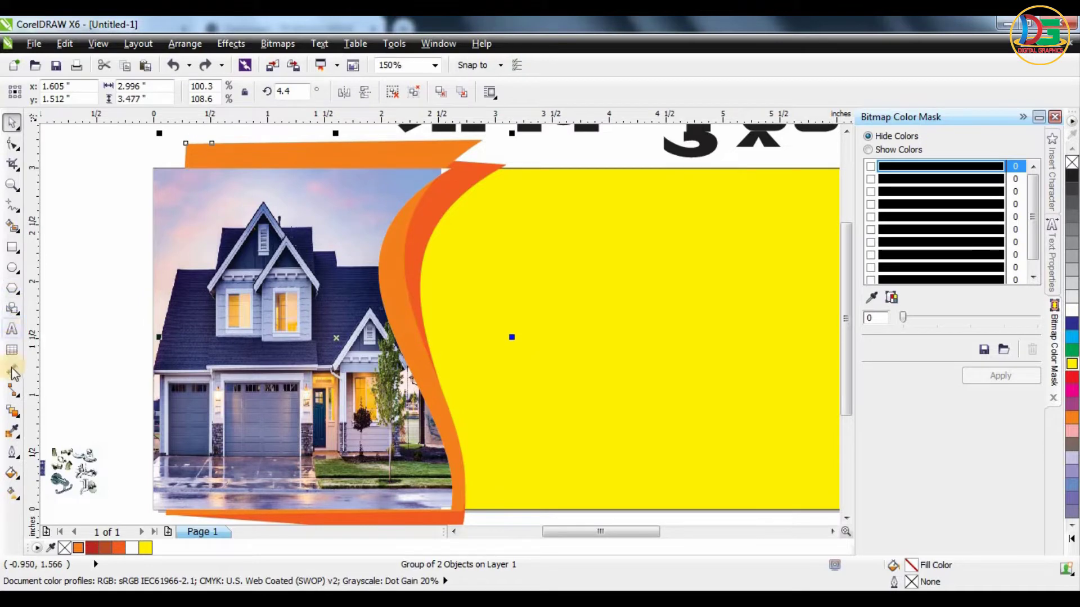
{"action": "left_click", "coordinate": [16, 414]}
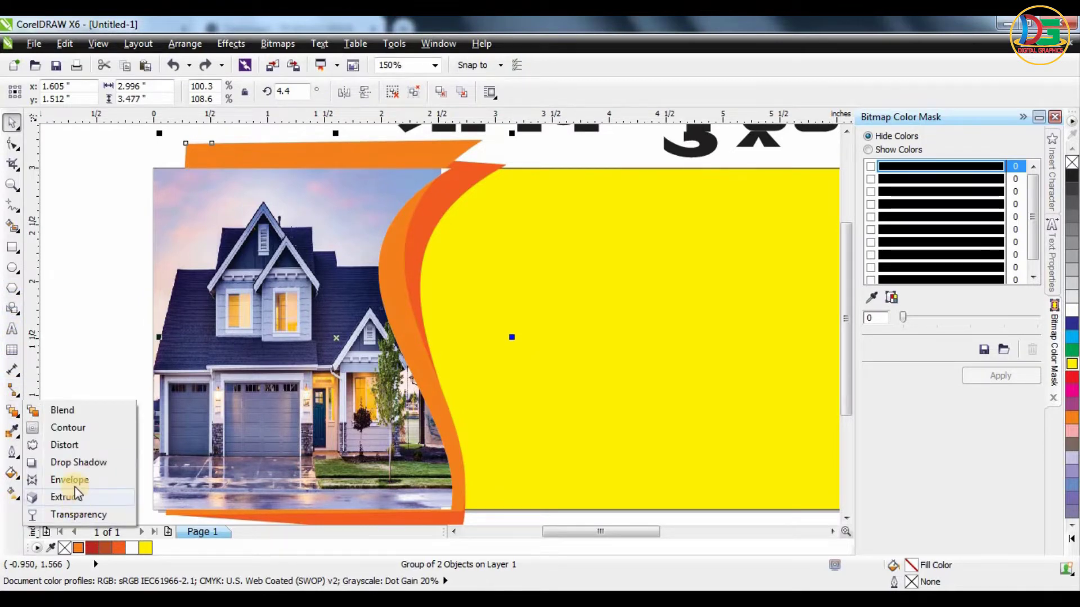
{"action": "left_click", "coordinate": [72, 462]}
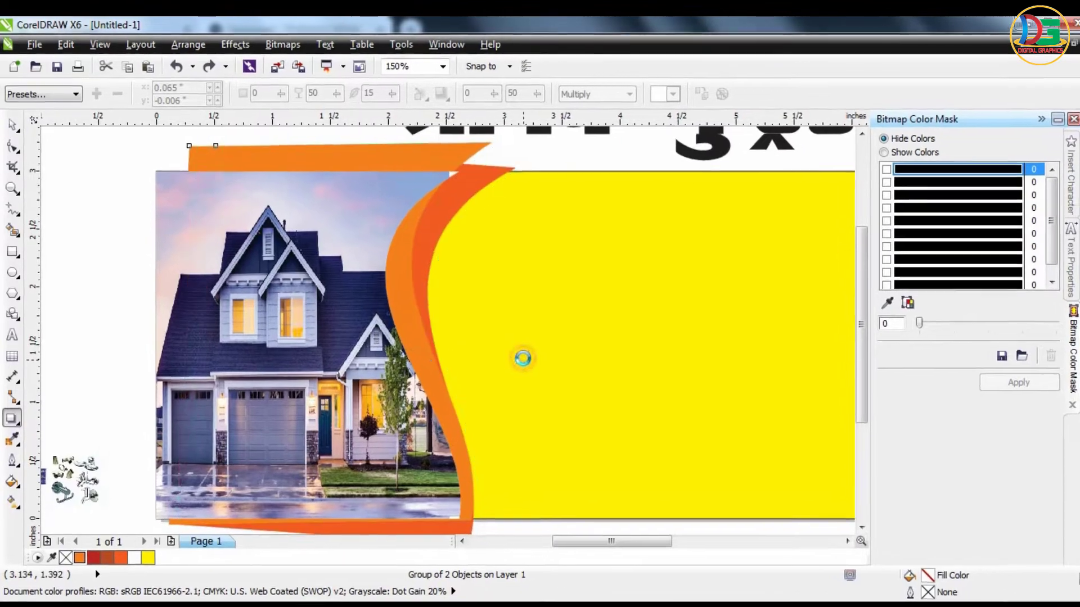
{"action": "left_click_drag", "start_coordinate": [423, 343], "coordinate": [496, 355]}
{"action": "left_click_drag", "start_coordinate": [550, 396], "coordinate": [536, 390]}
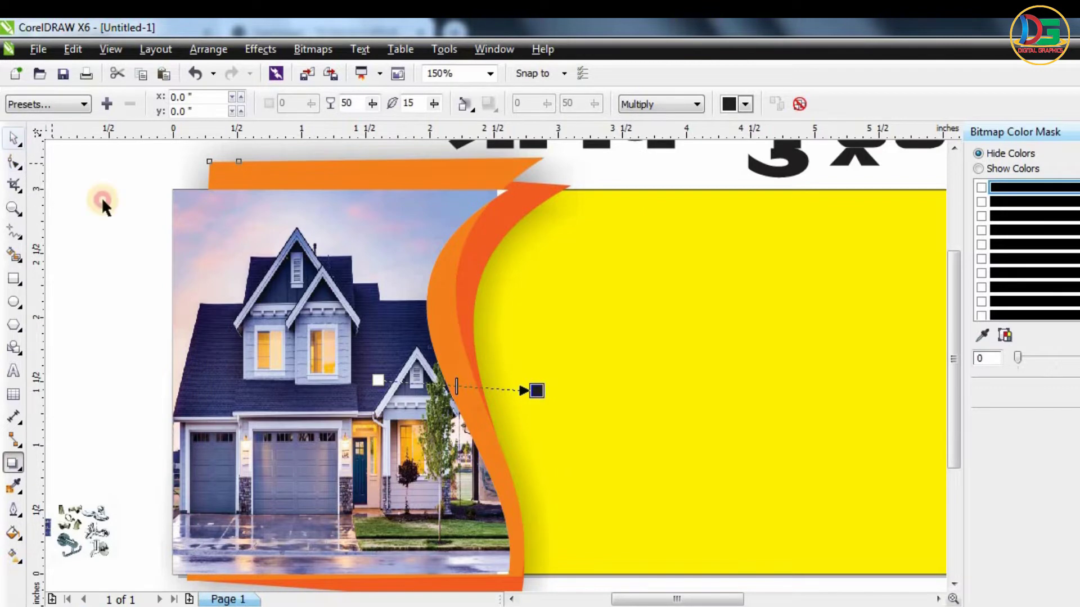
Place the house panel and the shadowed orange waves inside the yellow page-size rectangle as a PowerClip.
{"action": "scroll", "coordinate": [135, 198], "scroll_direction": "down", "scroll_amount": 1}
{"action": "left_click_drag", "start_coordinate": [151, 174], "coordinate": [475, 471]}
{"action": "left_click_drag", "start_coordinate": [300, 299], "coordinate": [390, 322]}
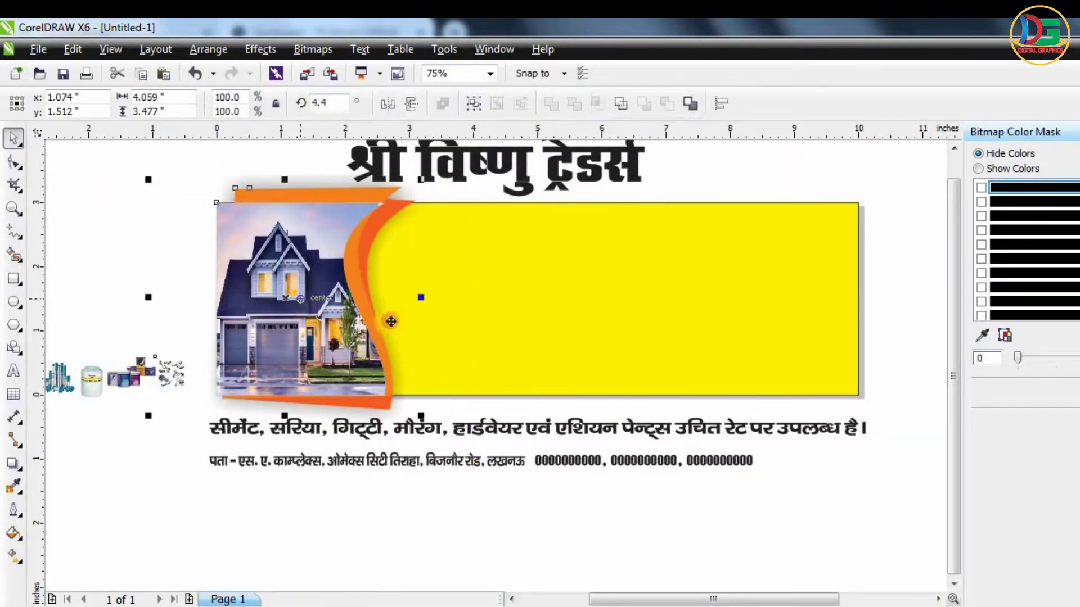
{"action": "key", "text": "ctrl+z"}
{"action": "right_click", "coordinate": [347, 322]}
{"action": "left_click", "coordinate": [401, 32]}
{"action": "left_click", "coordinate": [405, 294]}
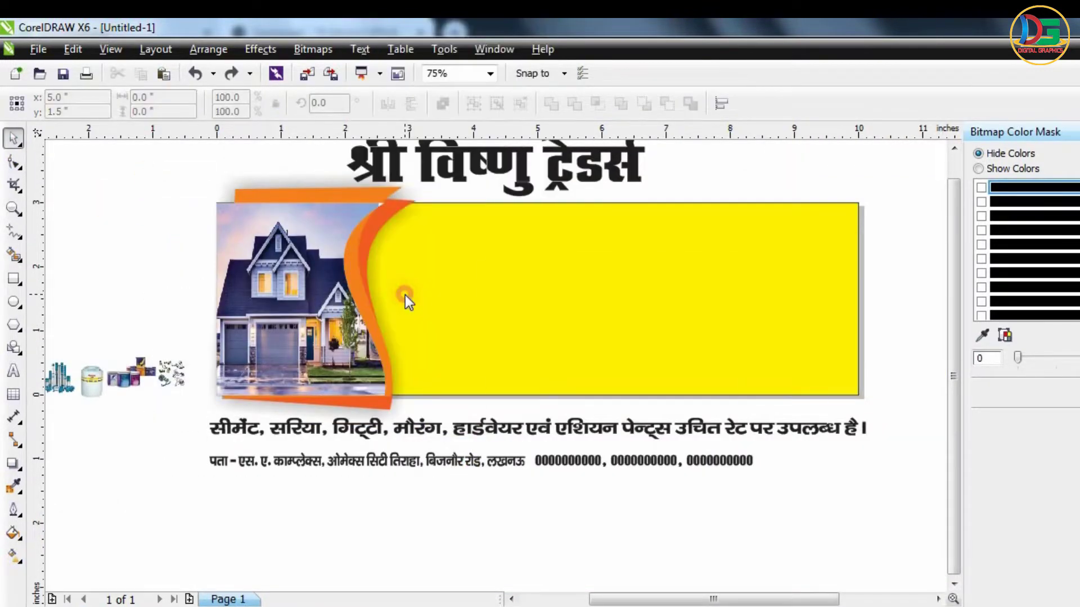
{"action": "left_click", "coordinate": [599, 393]}
{"action": "left_click", "coordinate": [708, 302]}
{"action": "left_click", "coordinate": [107, 208]}
Edit the yellow rectangle's PowerClip contents and shorten the house panel from below to about 2.511 inches high.
{"action": "left_click", "coordinate": [313, 337]}
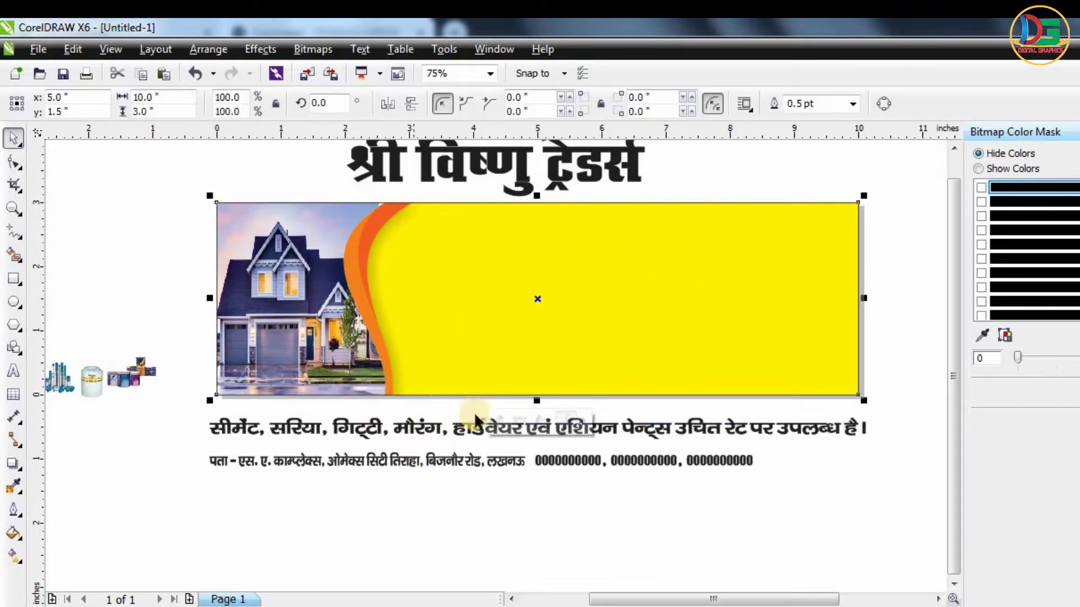
{"action": "left_click", "coordinate": [498, 423]}
{"action": "left_click", "coordinate": [306, 397]}
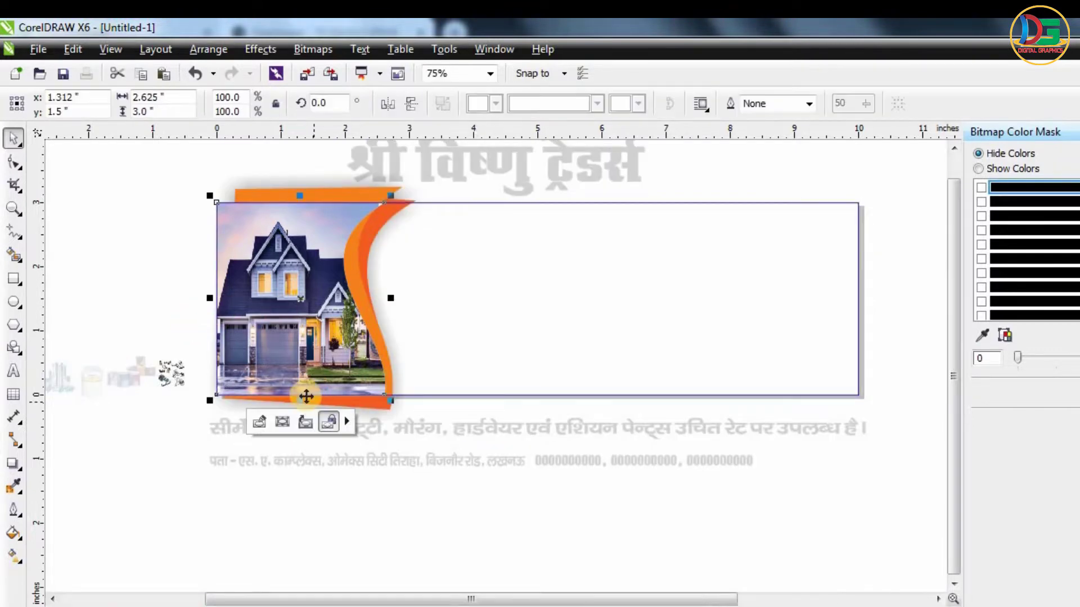
{"action": "left_click_drag", "start_coordinate": [304, 400], "coordinate": [305, 368]}
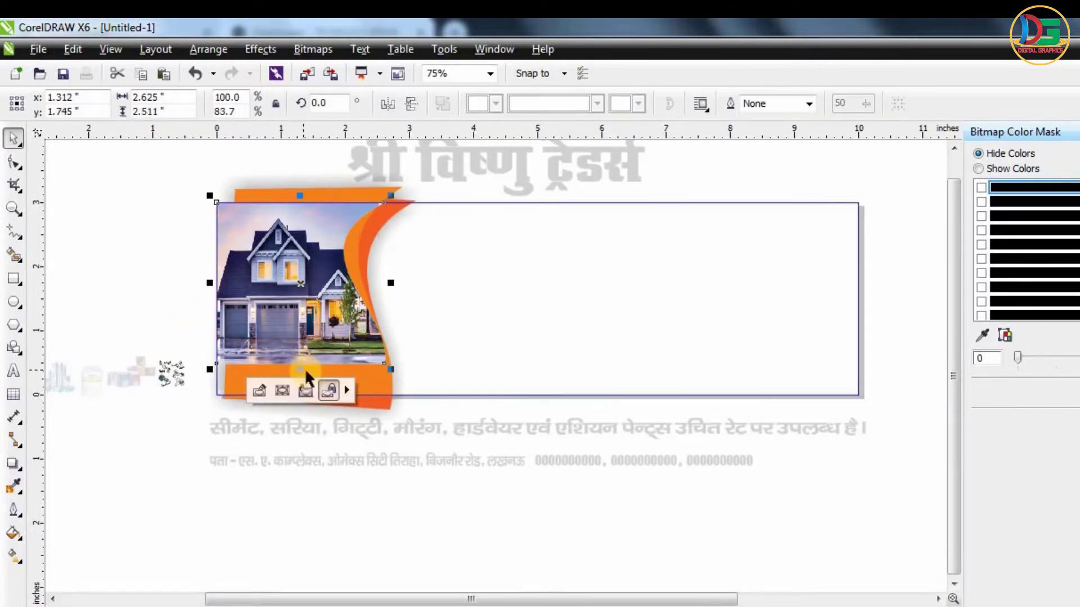
{"action": "left_click", "coordinate": [356, 504]}
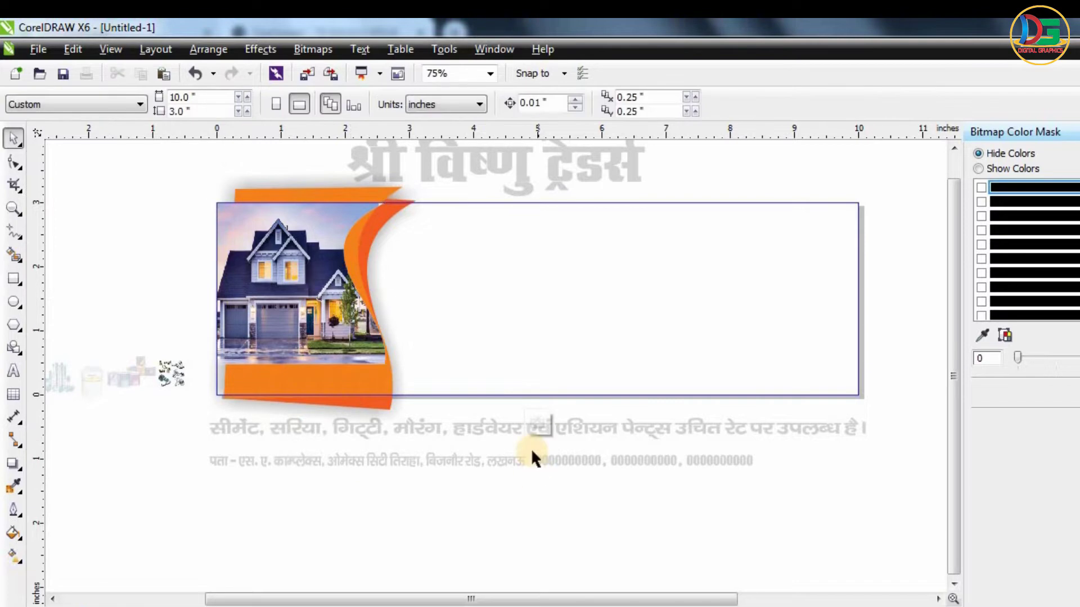
{"action": "left_click", "coordinate": [547, 430]}
{"action": "left_click", "coordinate": [545, 464]}
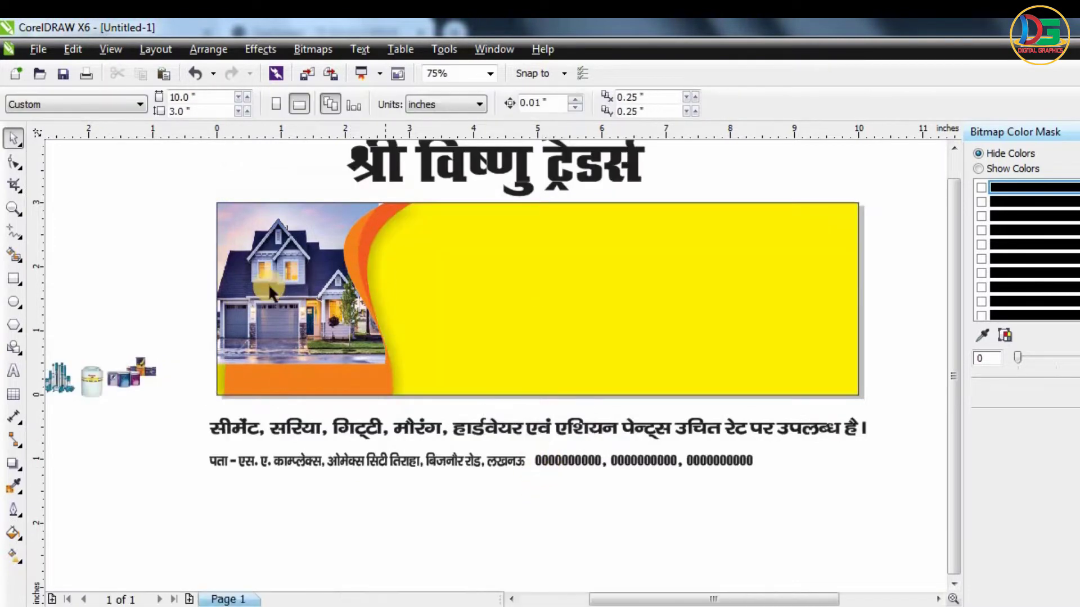
Reopen the yellow rectangle's PowerClip contents and nudge the house panel up to about y 1.825 inches.
{"action": "left_click", "coordinate": [268, 283]}
{"action": "left_click", "coordinate": [501, 423]}
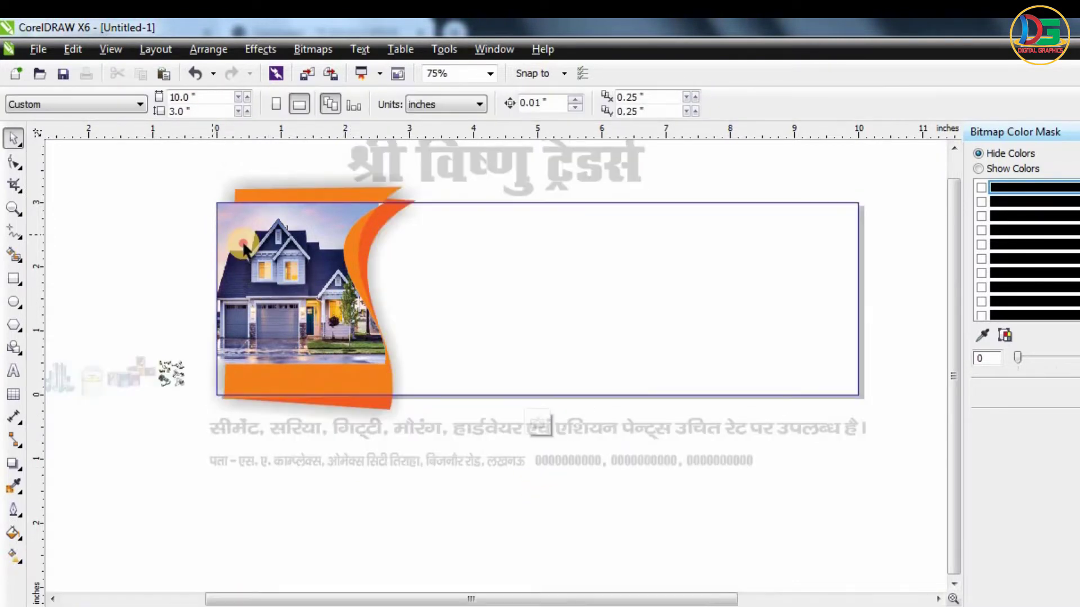
{"action": "left_click", "coordinate": [257, 257]}
{"action": "key", "text": "Up"}
{"action": "key", "text": "Up"}
{"action": "key", "text": "Up"}
{"action": "key", "text": "Up"}
{"action": "key", "text": "Up"}
{"action": "key", "text": "Up"}
{"action": "key", "text": "Up"}
{"action": "key", "text": "Up"}
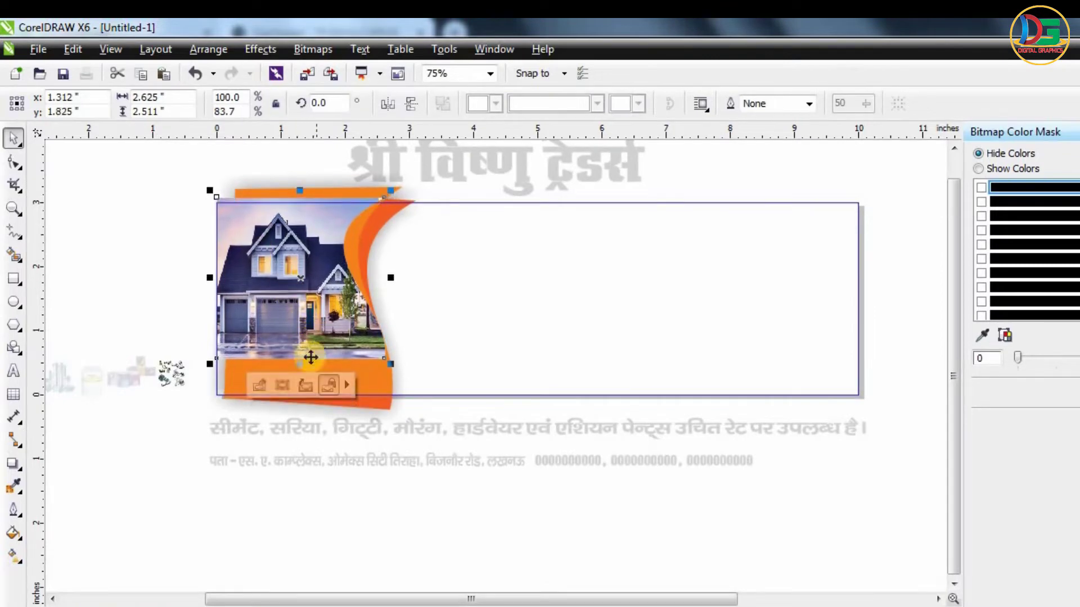
{"action": "left_click", "coordinate": [259, 386]}
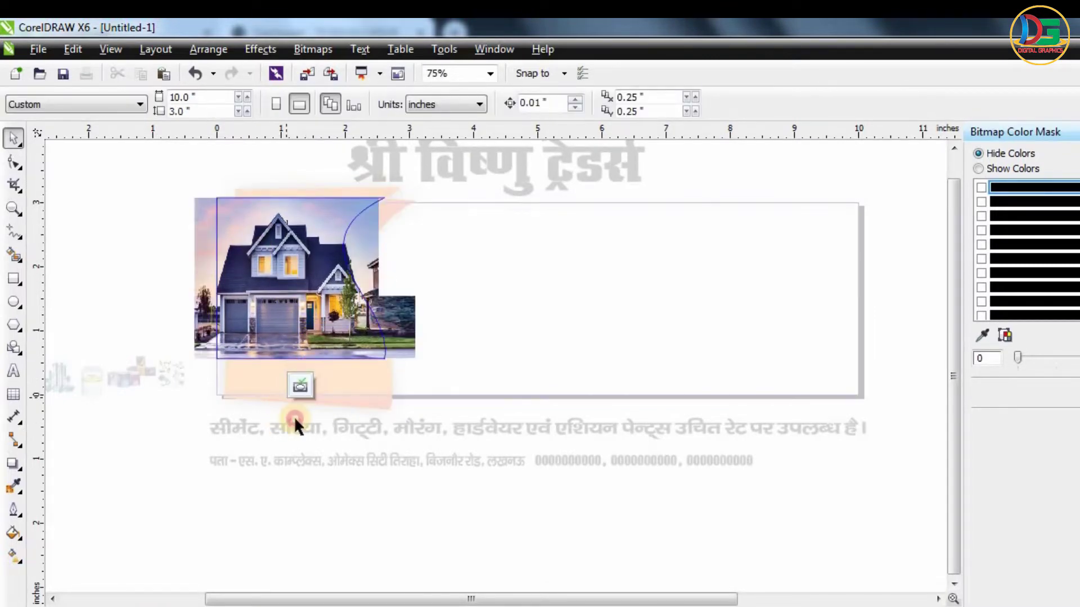
{"action": "left_click", "coordinate": [294, 418], "text": "ctrl"}
{"action": "left_click", "coordinate": [306, 457]}
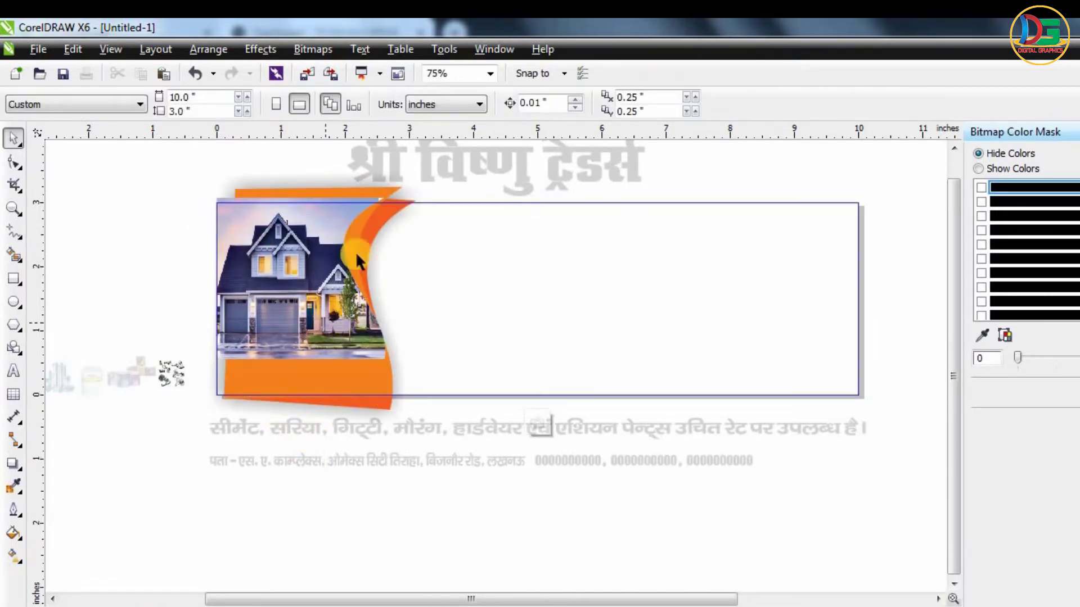
Try to add a page-size rectangle within the yellow rectangle's PowerClip contents.
{"action": "double_click", "coordinate": [20, 278]}
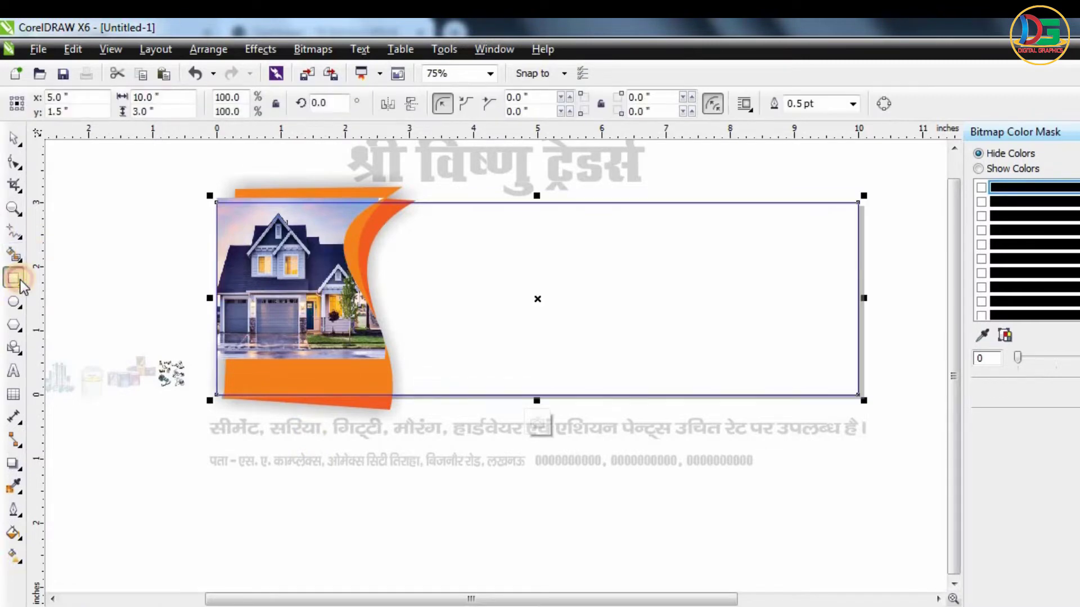
{"action": "left_click", "coordinate": [521, 478]}
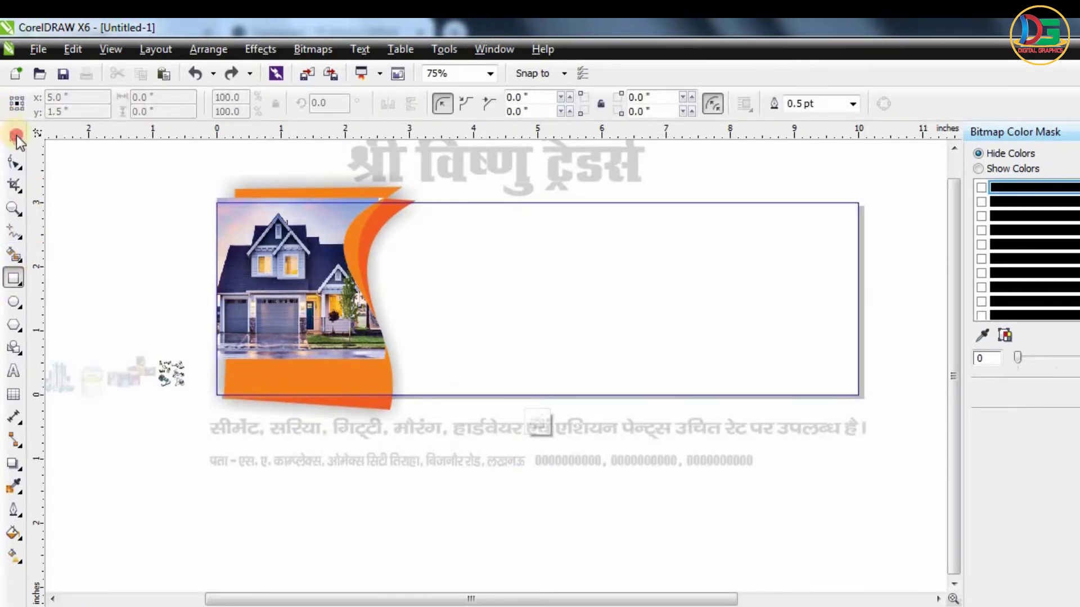
Finish editing the yellow rectangle's PowerClip contents and add a 10-inch-wide rectangle about 0.739 inches high along the page's bottom edge.
{"action": "left_click", "coordinate": [15, 137]}
{"action": "left_click", "coordinate": [516, 467]}
{"action": "left_click_drag", "start_coordinate": [534, 433], "coordinate": [535, 433]}
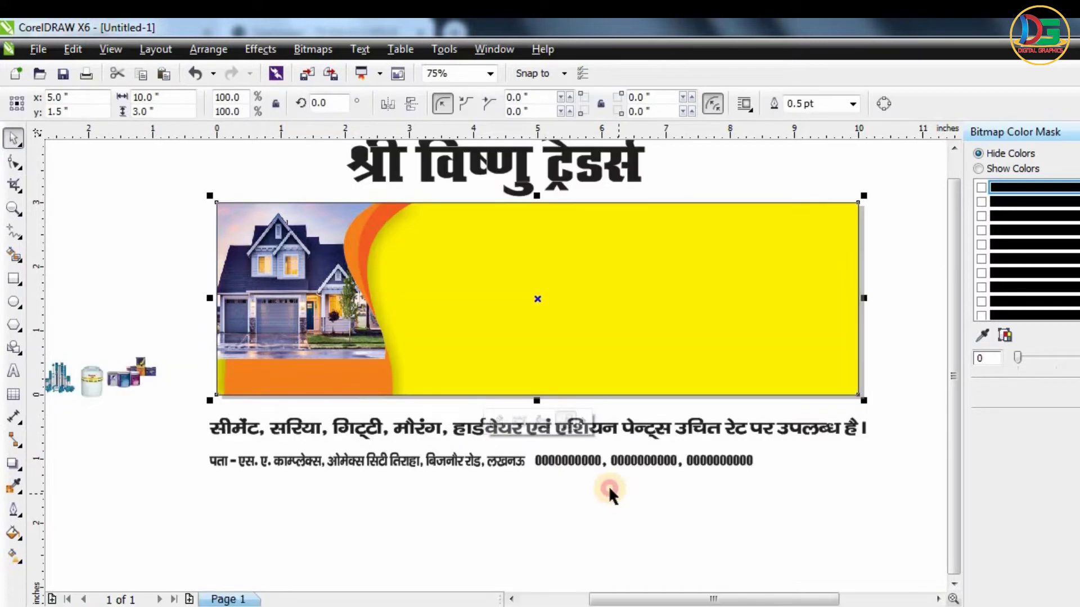
{"action": "left_click", "coordinate": [609, 486]}
{"action": "double_click", "coordinate": [15, 278]}
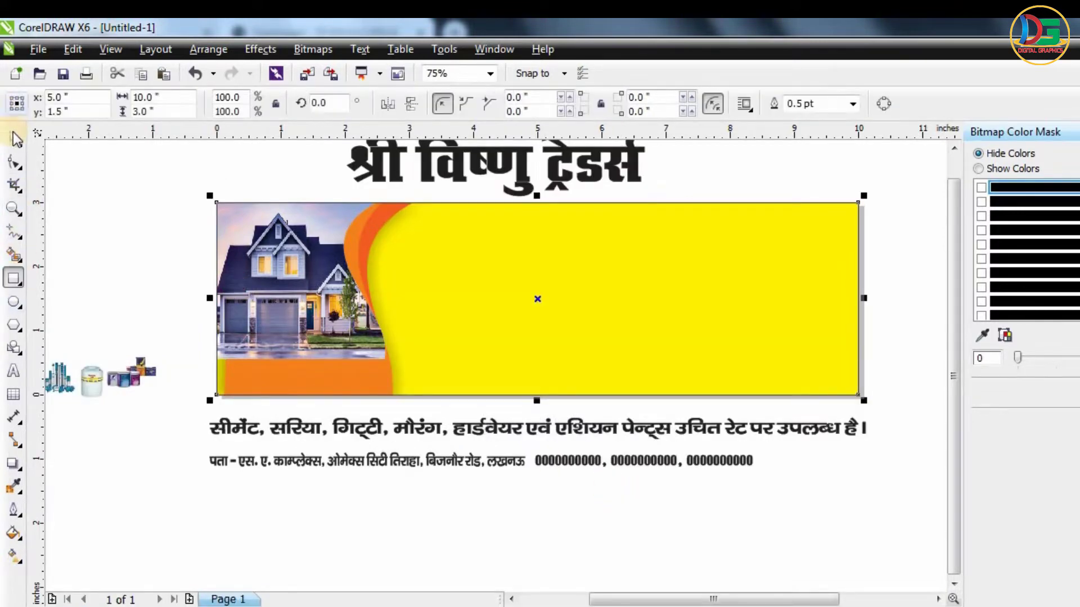
{"action": "left_click_drag", "start_coordinate": [535, 194], "coordinate": [527, 341]}
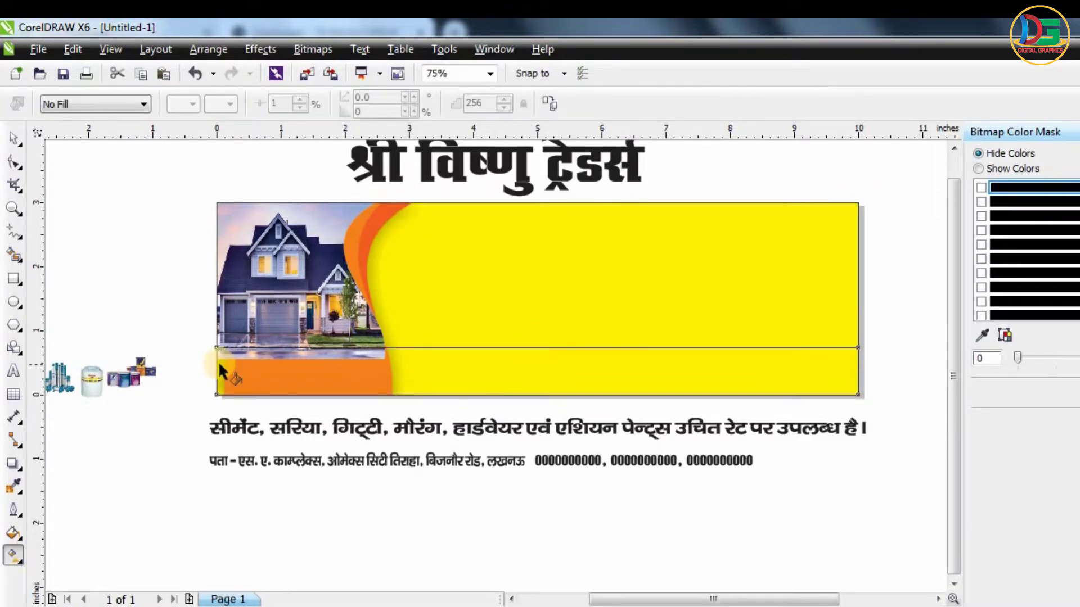
Fill the bottom strip with a horizontal linear fountain fill, dark red at both ends and bright red in the middle.
{"action": "left_click_drag", "start_coordinate": [218, 363], "coordinate": [857, 372]}
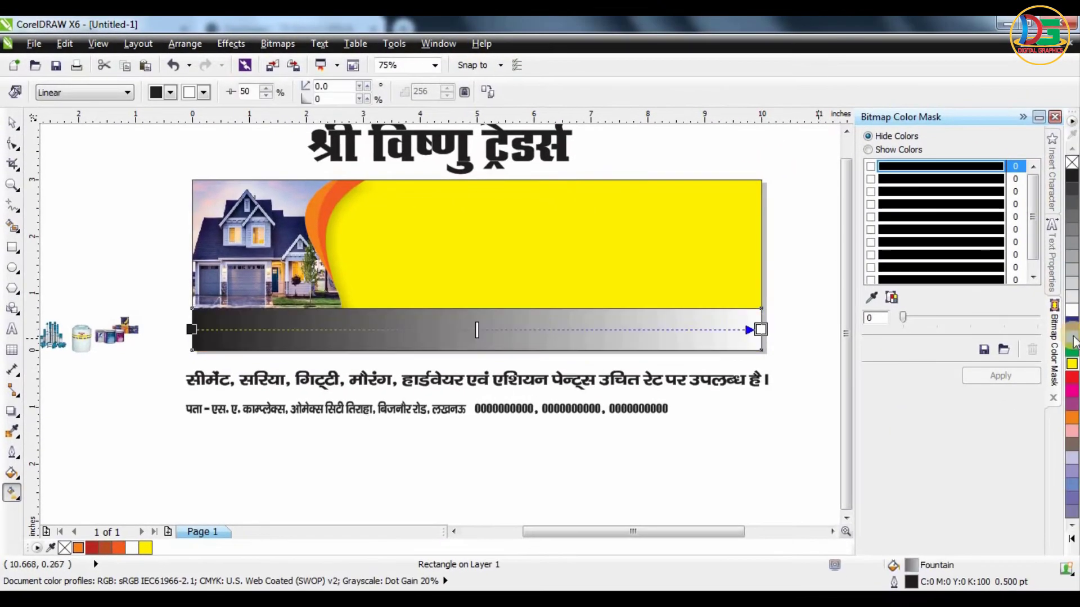
{"action": "left_click_drag", "start_coordinate": [1072, 376], "coordinate": [460, 330]}
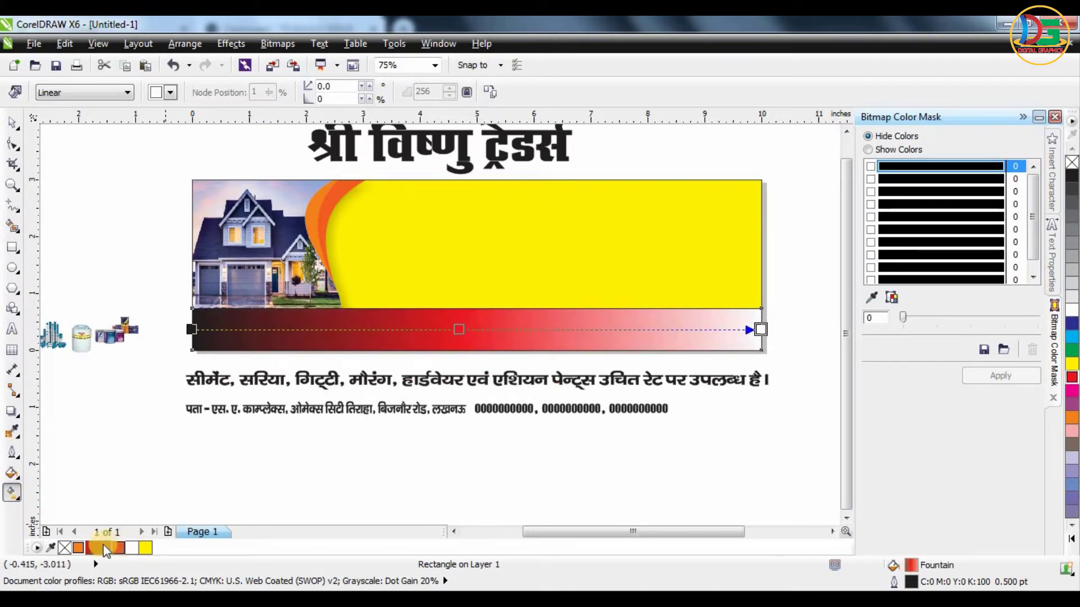
{"action": "left_click_drag", "start_coordinate": [103, 545], "coordinate": [212, 348]}
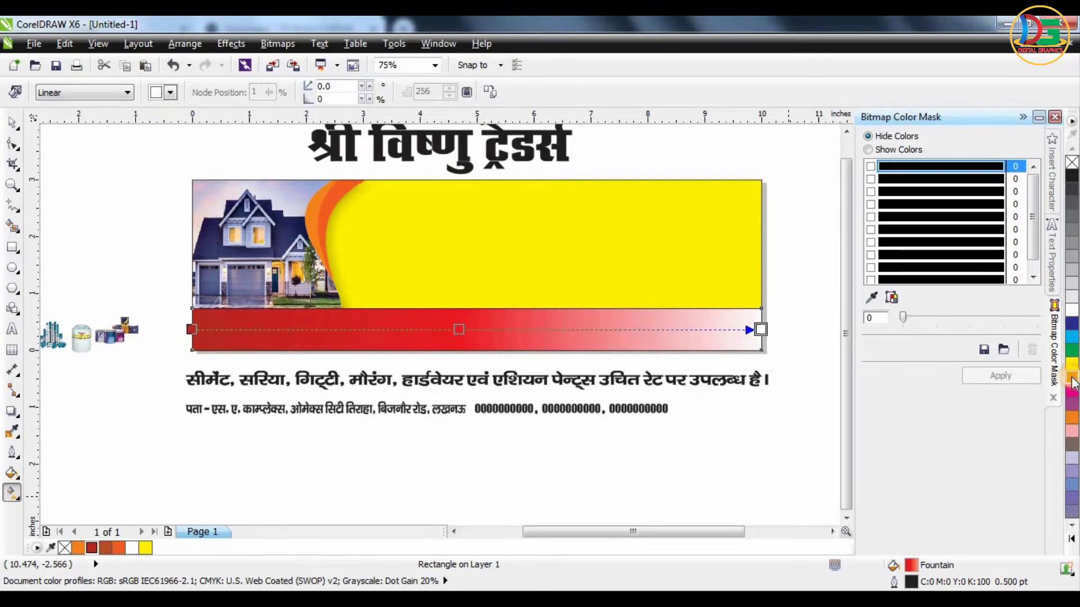
{"action": "left_click_drag", "start_coordinate": [1073, 384], "coordinate": [1059, 435]}
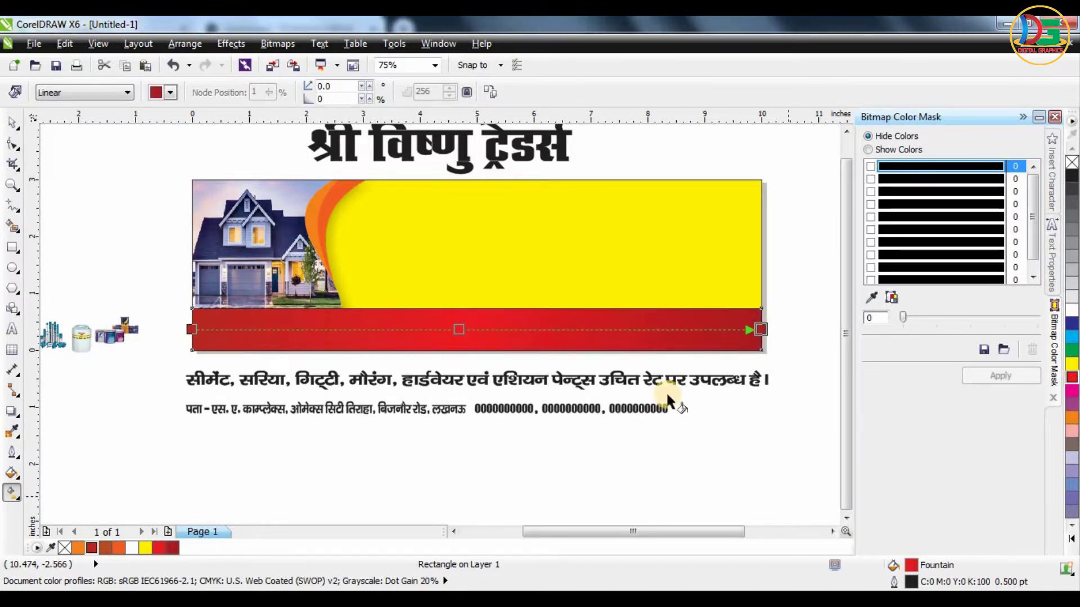
{"action": "left_click", "coordinate": [191, 330]}
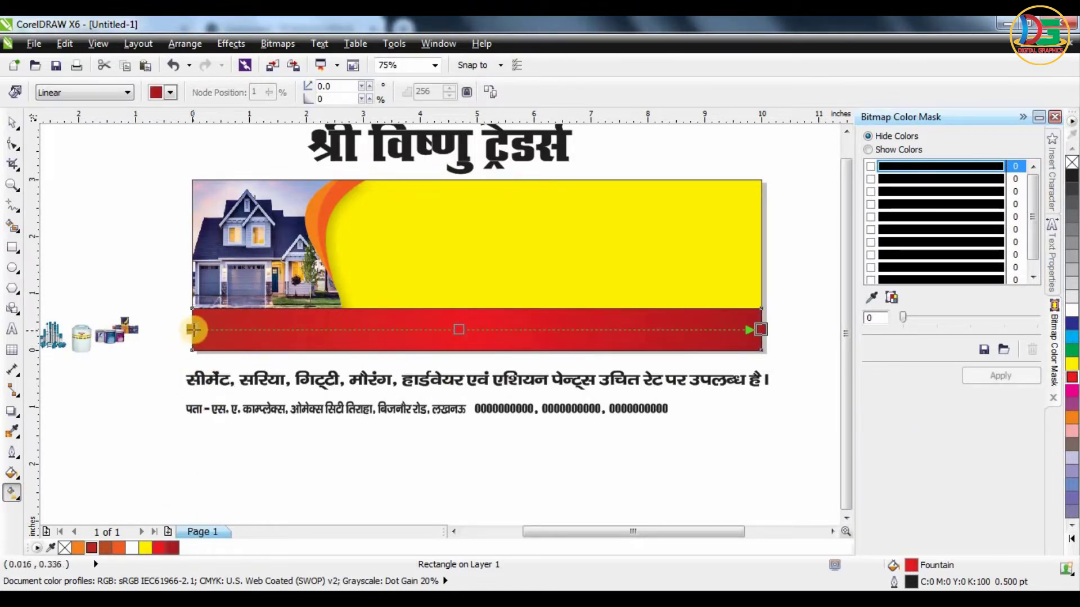
{"action": "left_click", "coordinate": [173, 548]}
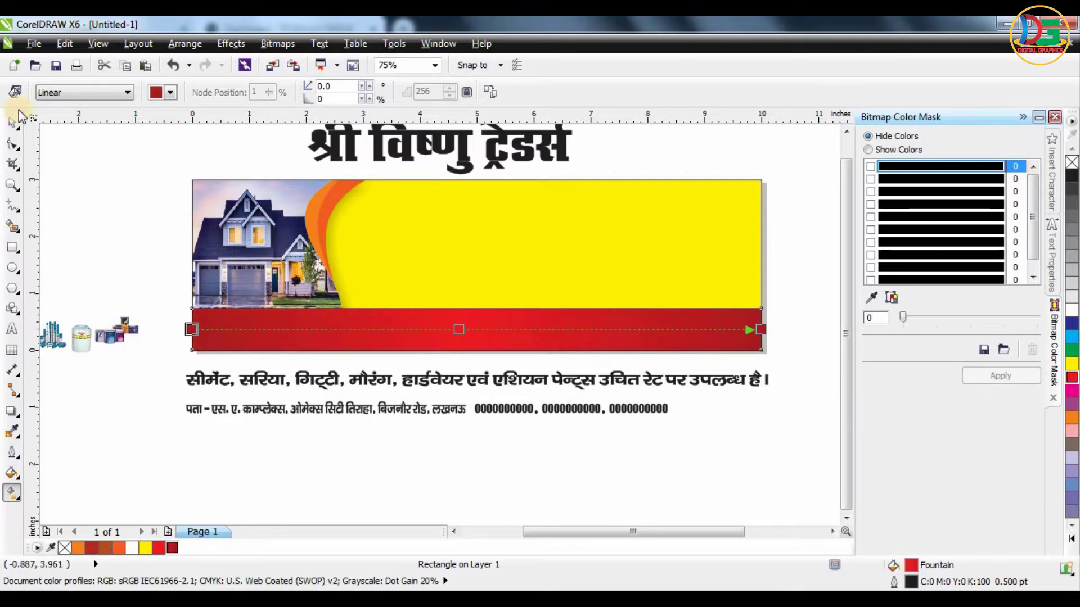
{"action": "left_click", "coordinate": [12, 122]}
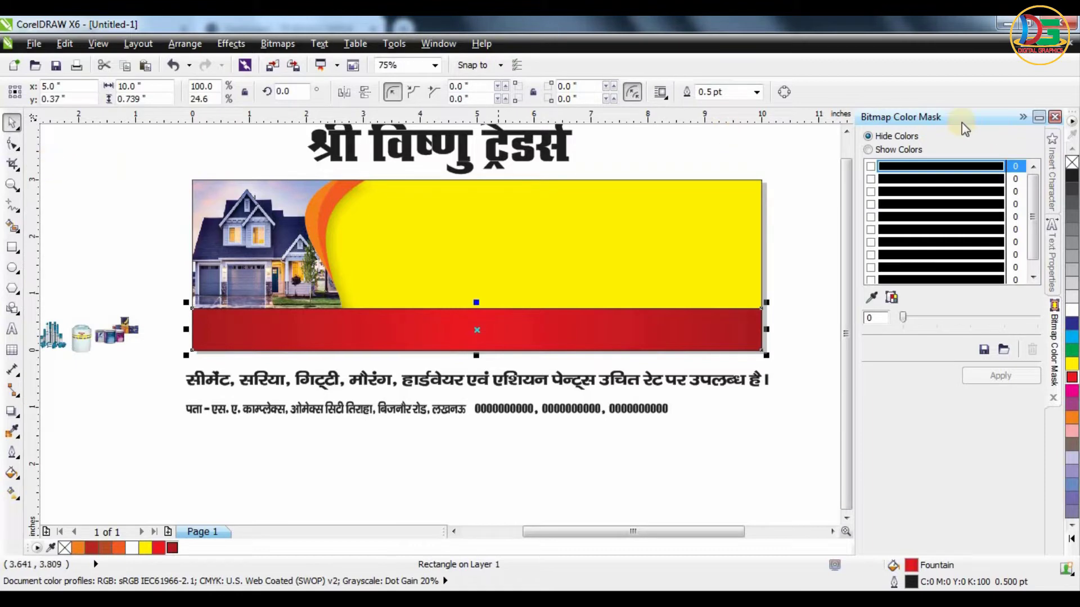
Try to convert the red strip to curves and bend its top edge into a wave.
{"action": "left_click", "coordinate": [787, 92]}
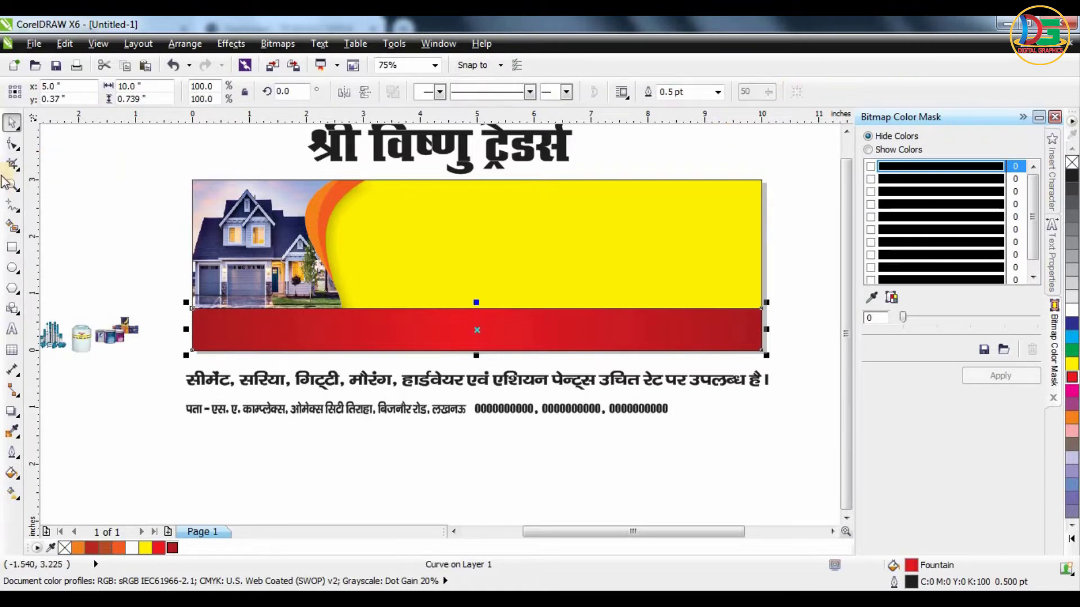
{"action": "left_click", "coordinate": [13, 144]}
{"action": "right_click", "coordinate": [472, 311]}
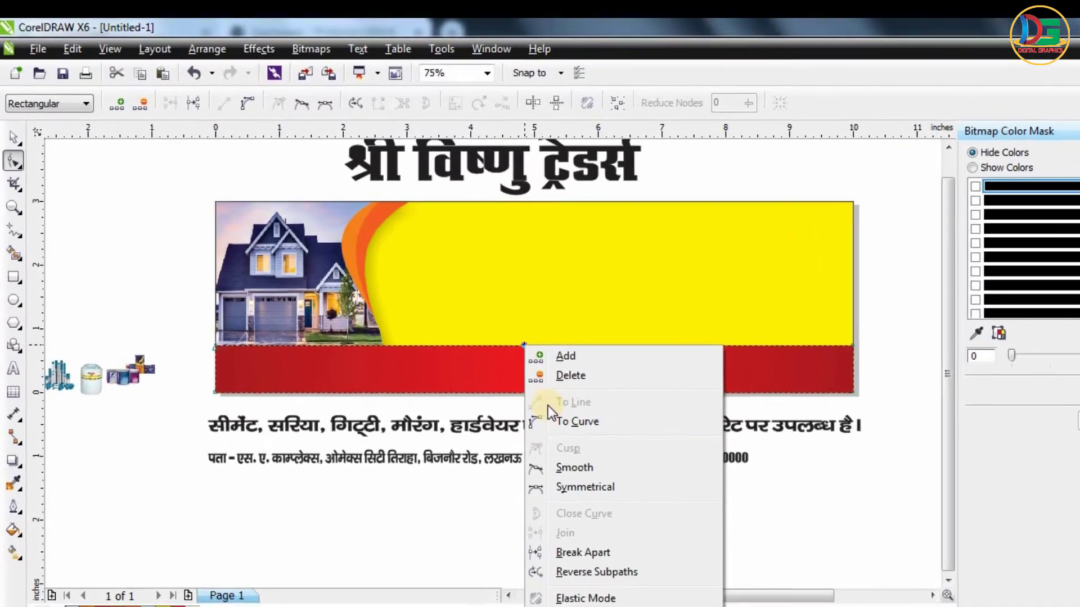
{"action": "left_click", "coordinate": [495, 374]}
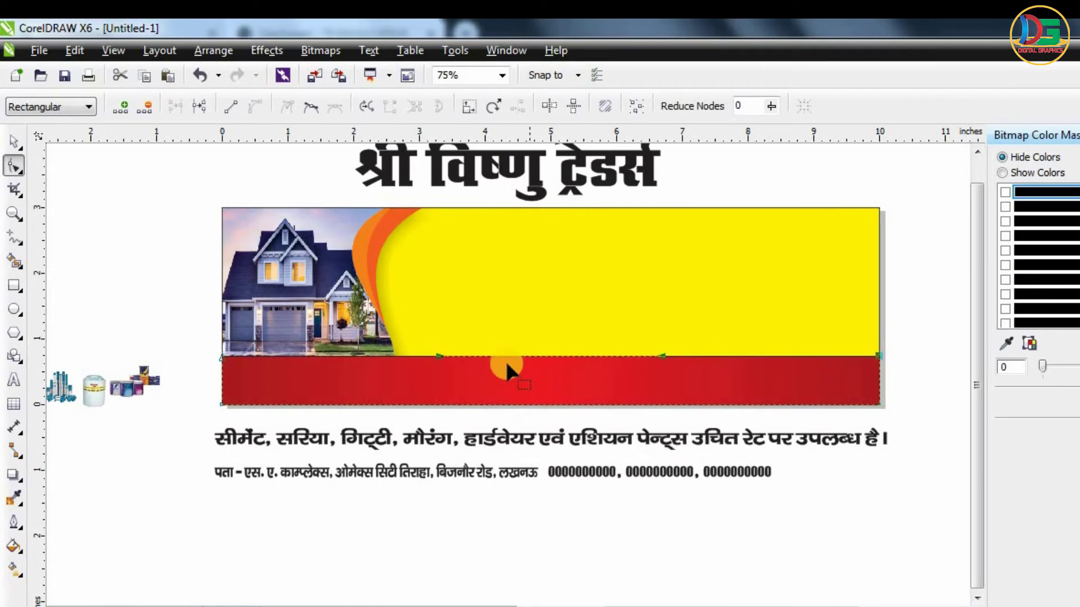
{"action": "left_click", "coordinate": [437, 356]}
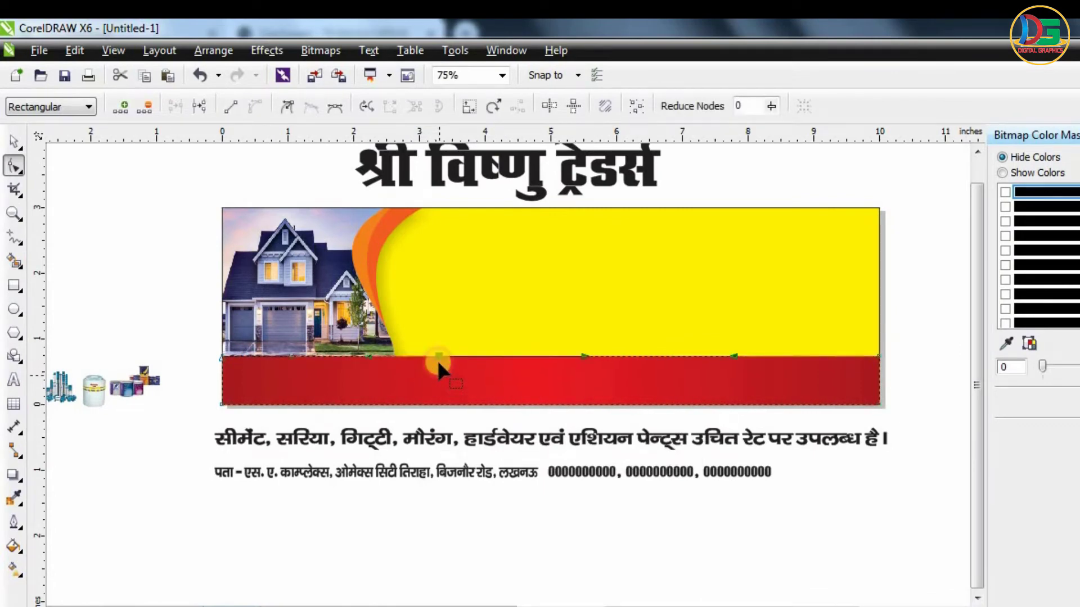
{"action": "left_click_drag", "start_coordinate": [437, 360], "coordinate": [437, 376]}
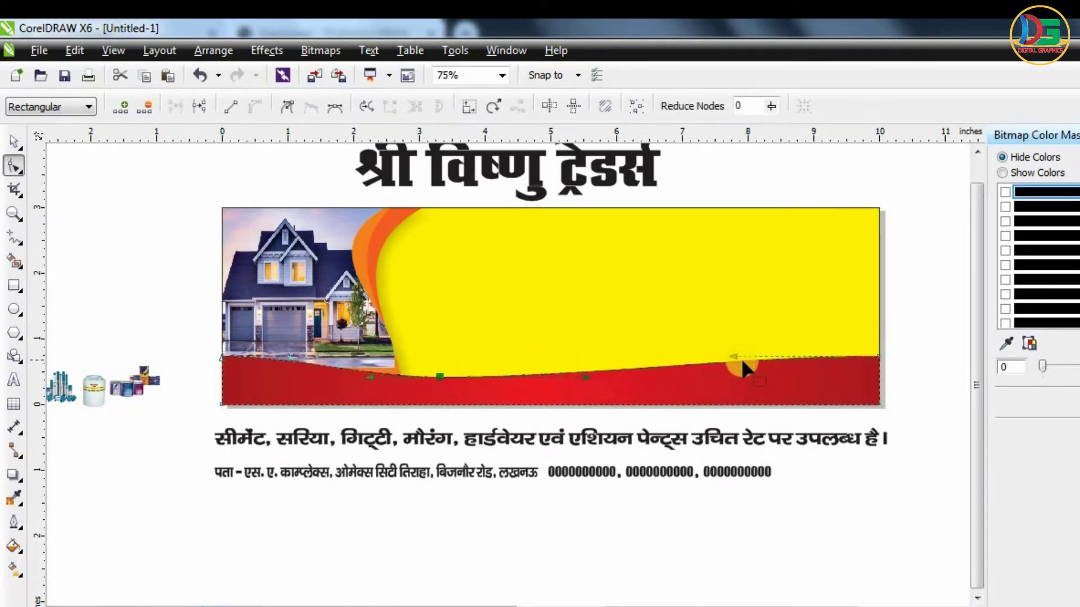
{"action": "left_click_drag", "start_coordinate": [742, 364], "coordinate": [628, 379]}
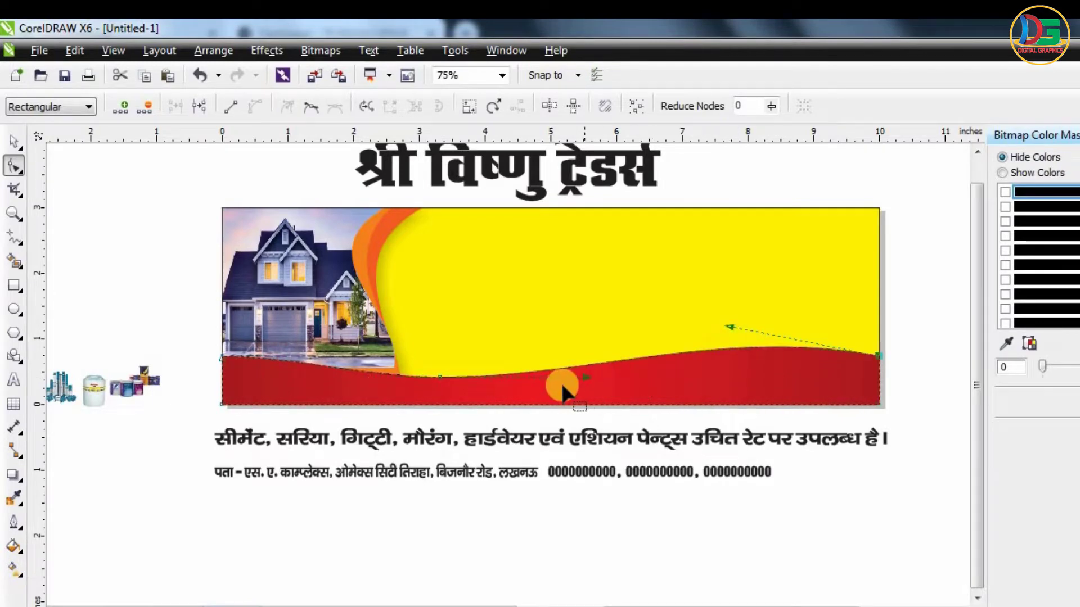
Undo the wave edits and the red strip's conversion to curves.
{"action": "key", "text": "ctrl+z"}
{"action": "left_click", "coordinate": [582, 356]}
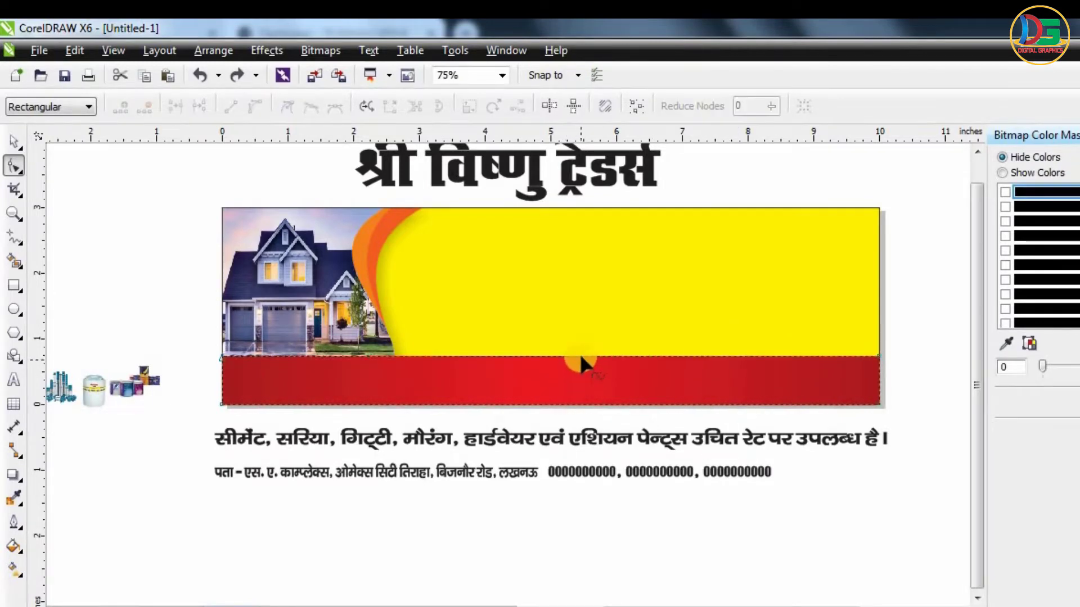
{"action": "right_click", "coordinate": [581, 356]}
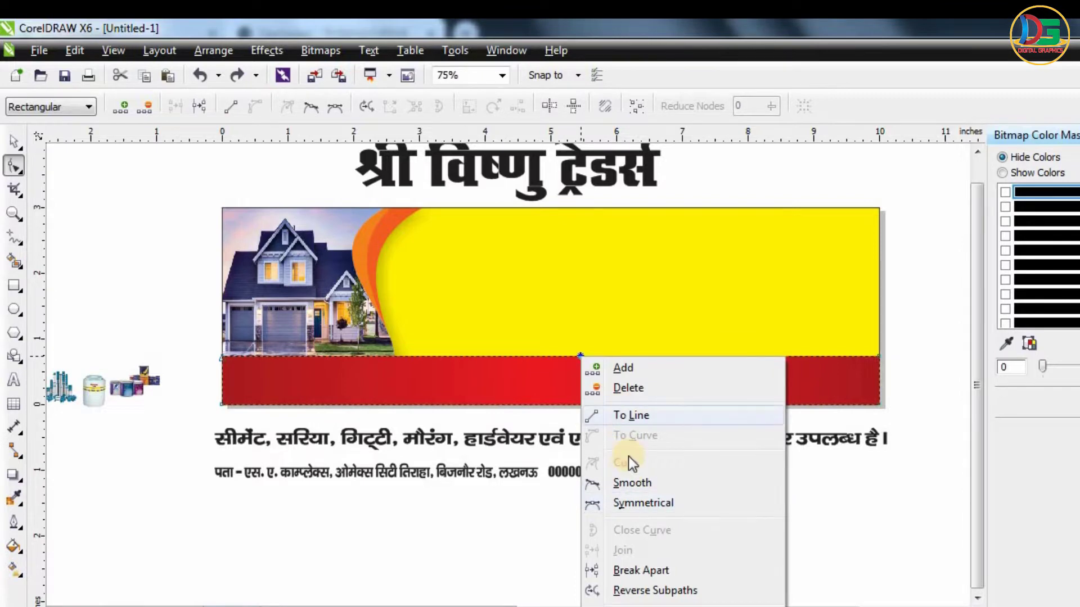
{"action": "left_click", "coordinate": [475, 472]}
{"action": "left_click", "coordinate": [557, 362]}
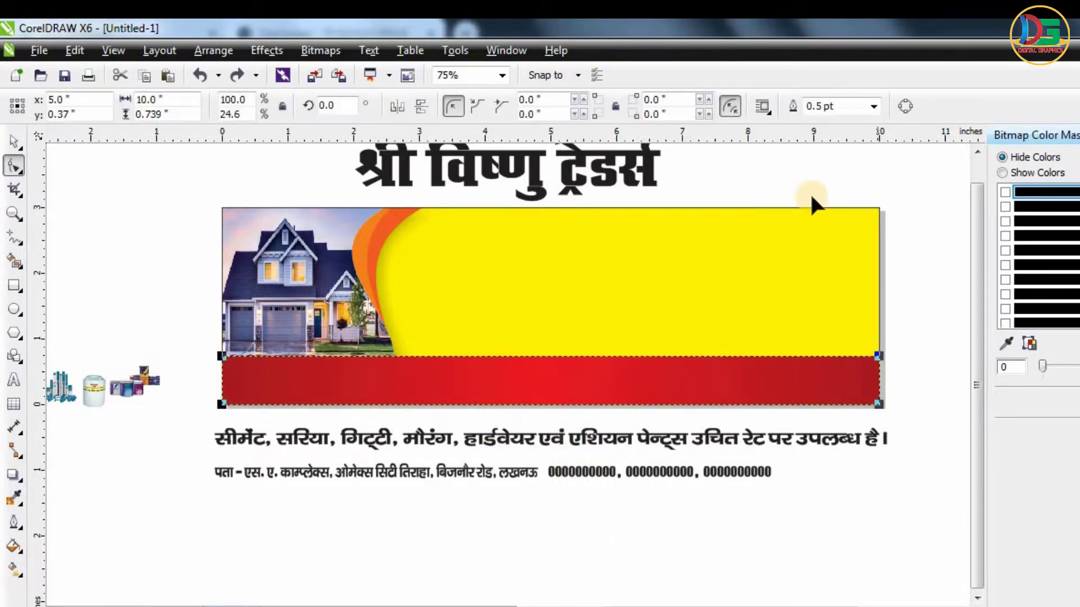
Convert the red strip to curves and change its straight top edge into a curve segment.
{"action": "left_click", "coordinate": [911, 108]}
{"action": "left_click", "coordinate": [548, 354]}
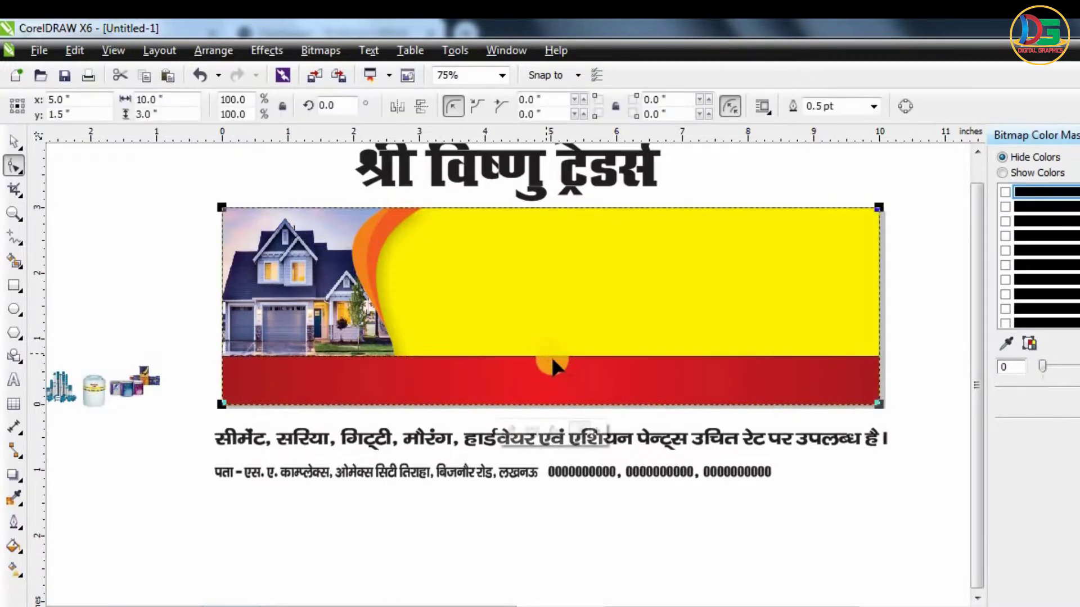
{"action": "right_click", "coordinate": [552, 361]}
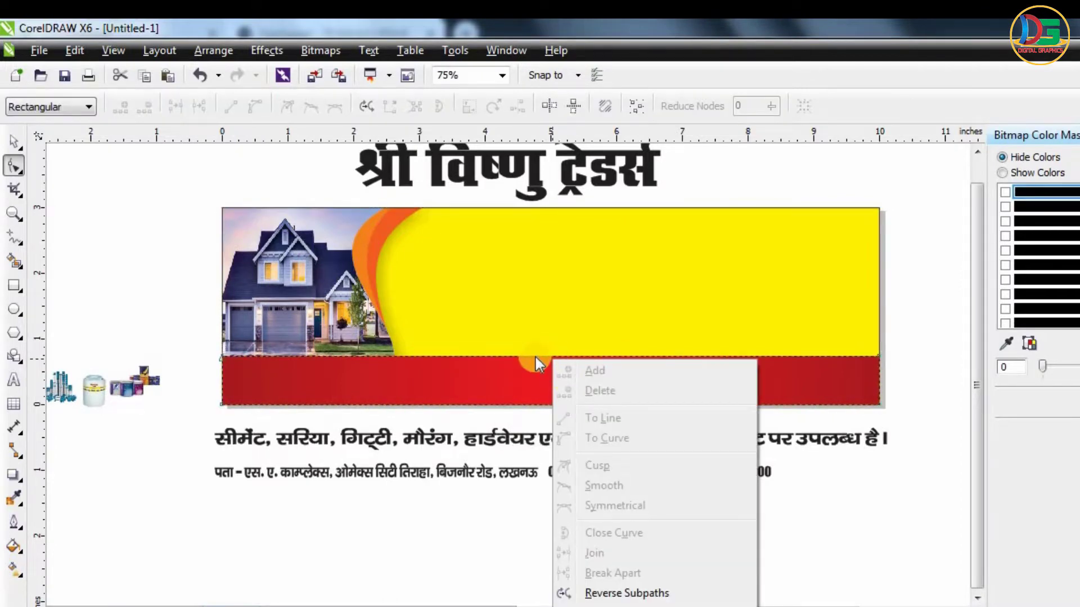
{"action": "left_click", "coordinate": [536, 357]}
{"action": "right_click", "coordinate": [535, 355]}
{"action": "left_click", "coordinate": [579, 441]}
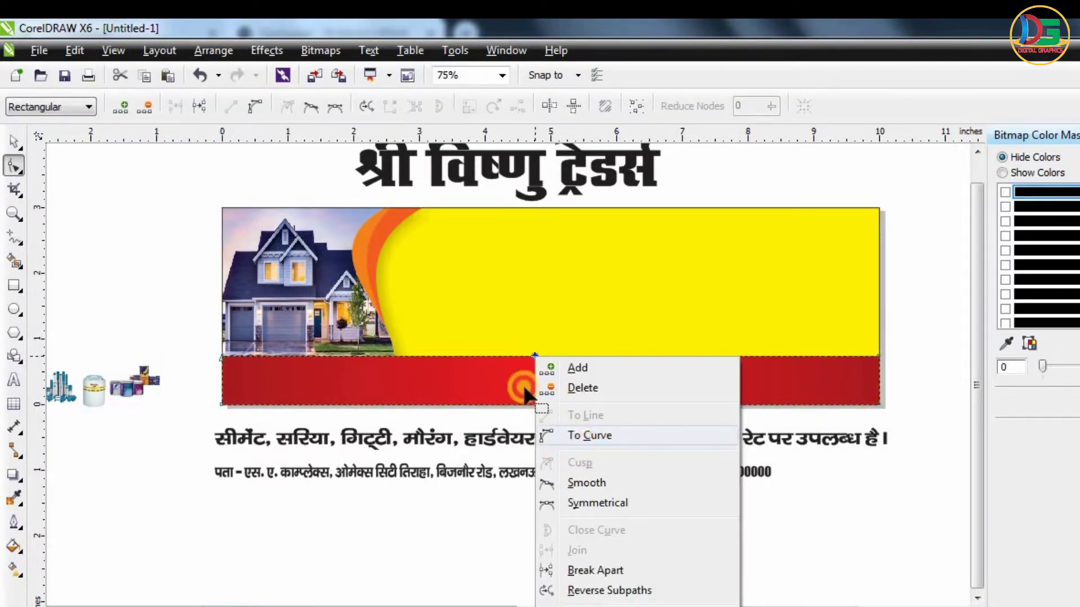
Bend the red strip's top edge into a wave dipping near the house and rising toward the opposite end, about 0.88 inches high overall.
{"action": "left_click_drag", "start_coordinate": [436, 354], "coordinate": [672, 363]}
{"action": "left_click", "coordinate": [665, 371]}
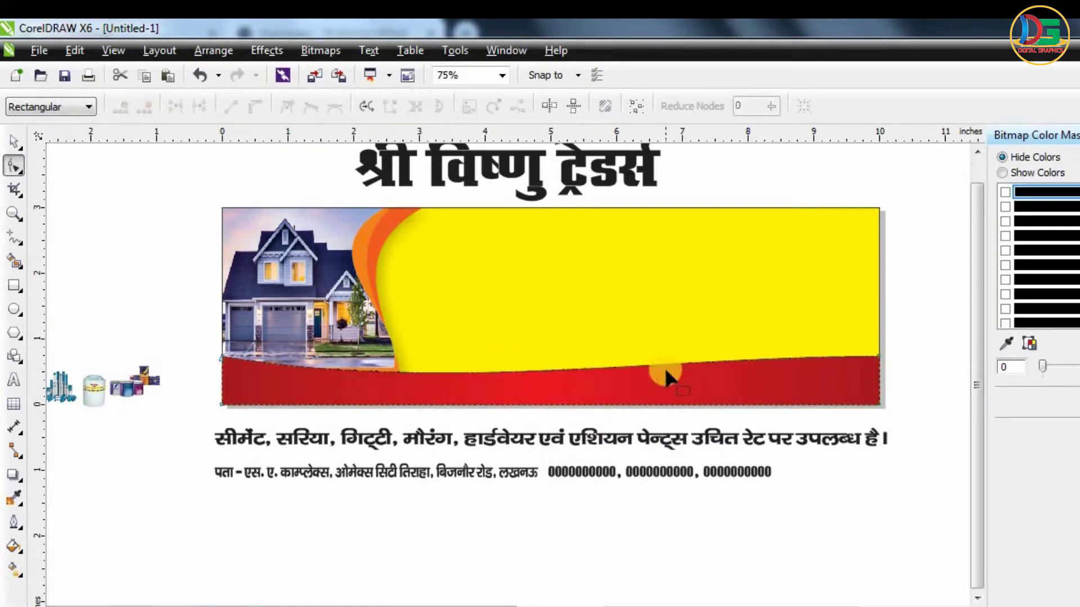
{"action": "left_click_drag", "start_coordinate": [663, 363], "coordinate": [663, 356]}
{"action": "left_click", "coordinate": [890, 365]}
{"action": "left_click", "coordinate": [880, 359]}
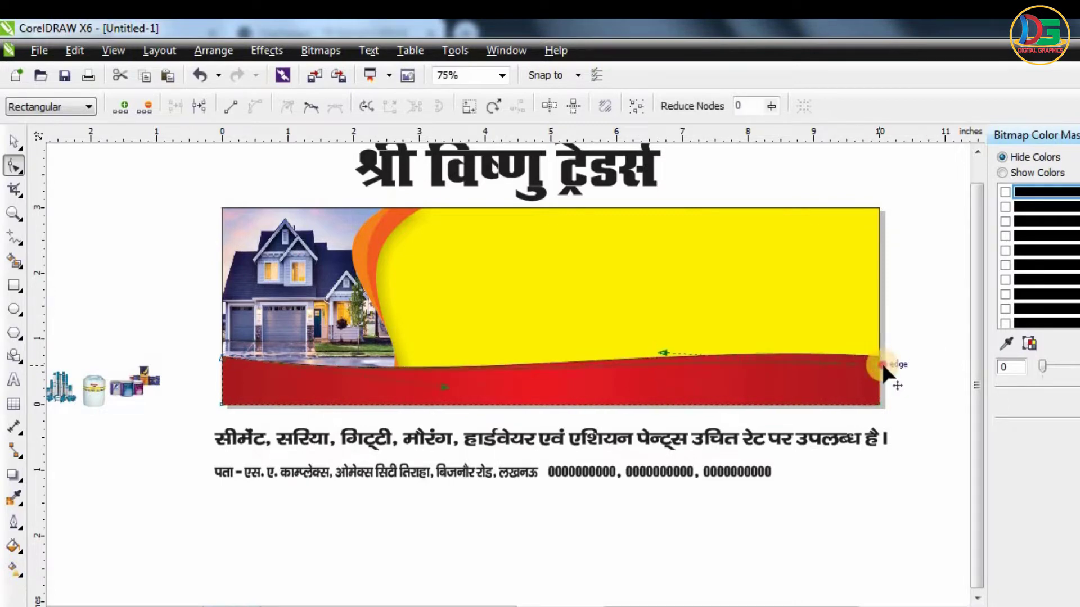
{"action": "left_click_drag", "start_coordinate": [663, 339], "coordinate": [662, 308]}
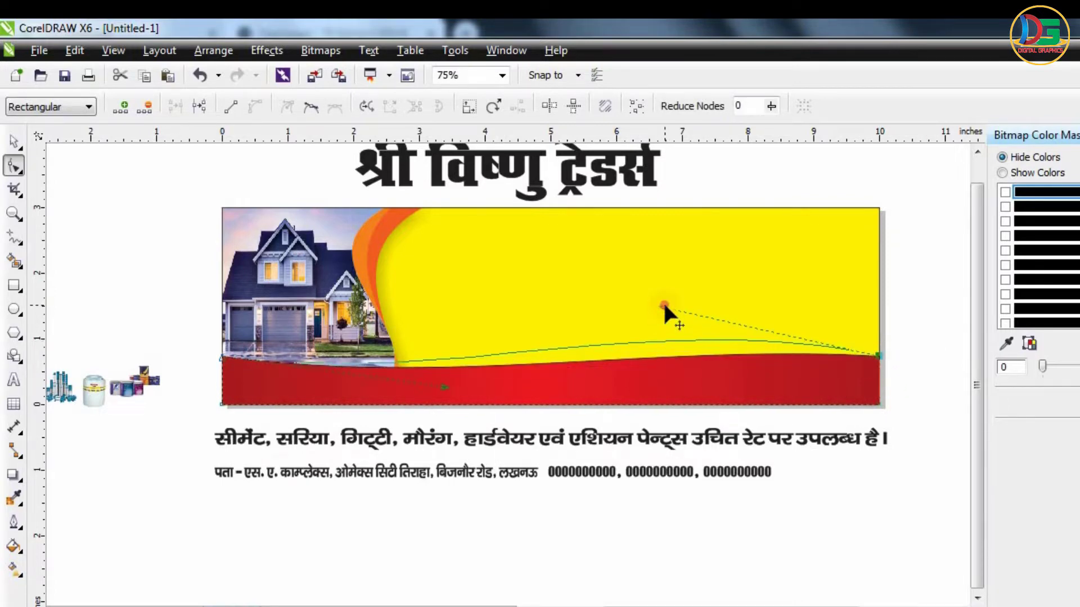
{"action": "left_click", "coordinate": [439, 386]}
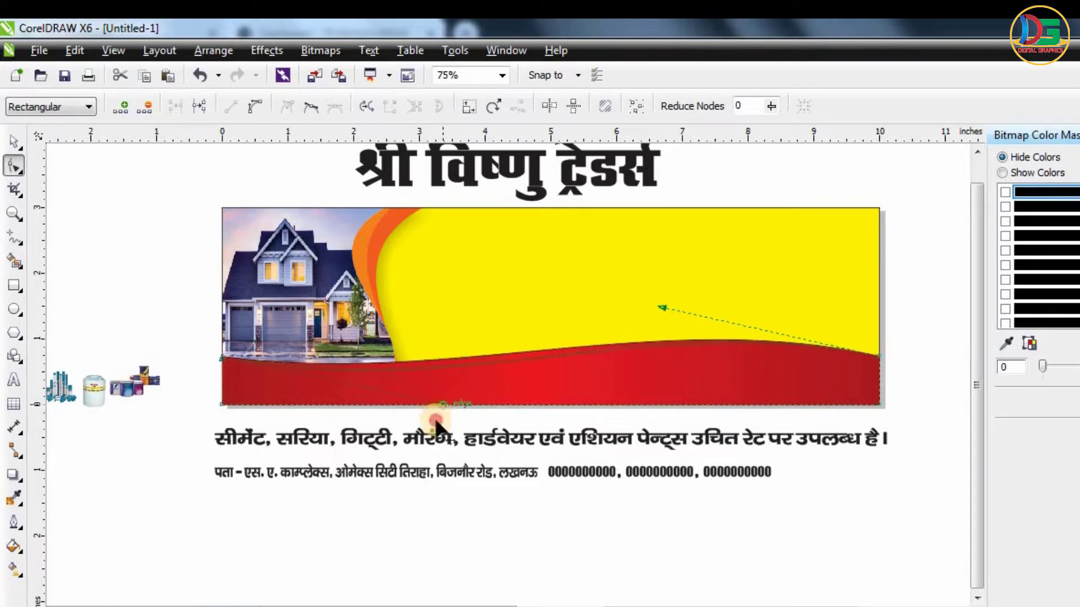
{"action": "left_click", "coordinate": [661, 308]}
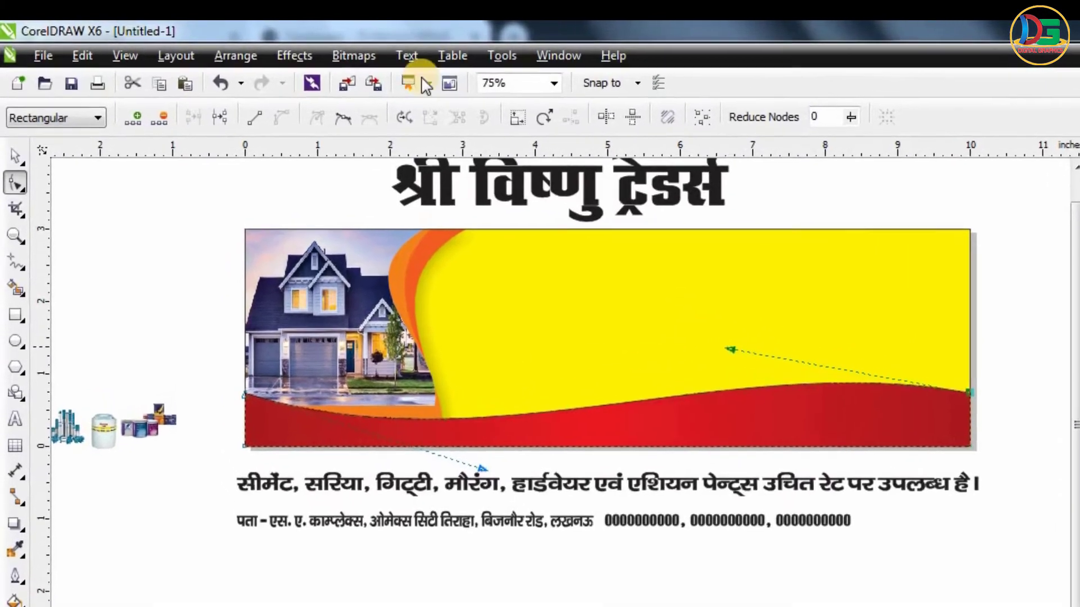
Mirror the red wave horizontally and place an orange copy of it behind, raised to about y 0.593 inches.
{"action": "left_click", "coordinate": [14, 141]}
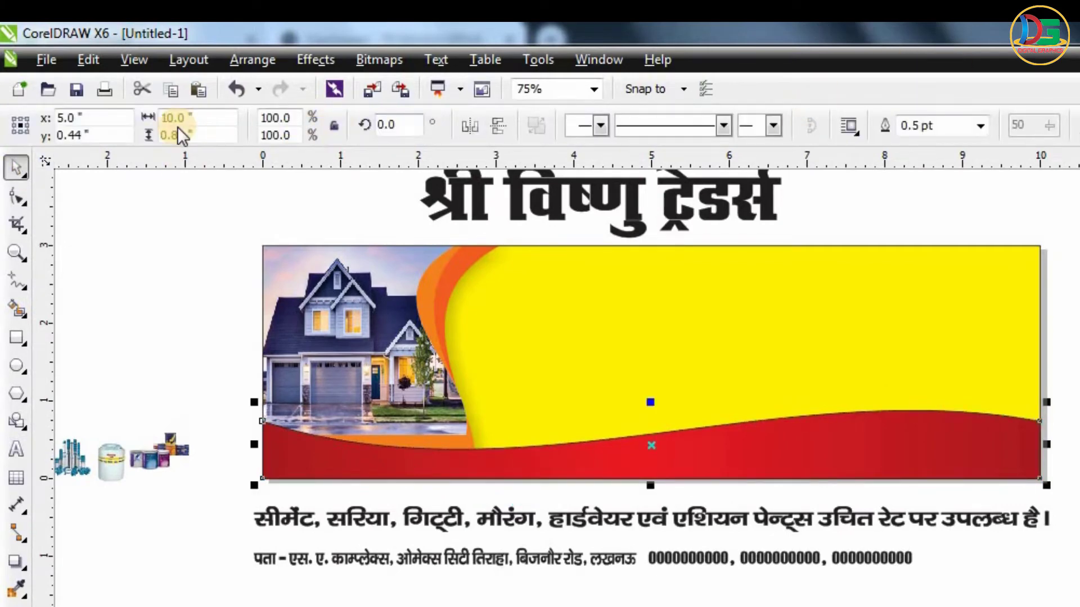
{"action": "left_click", "coordinate": [472, 127]}
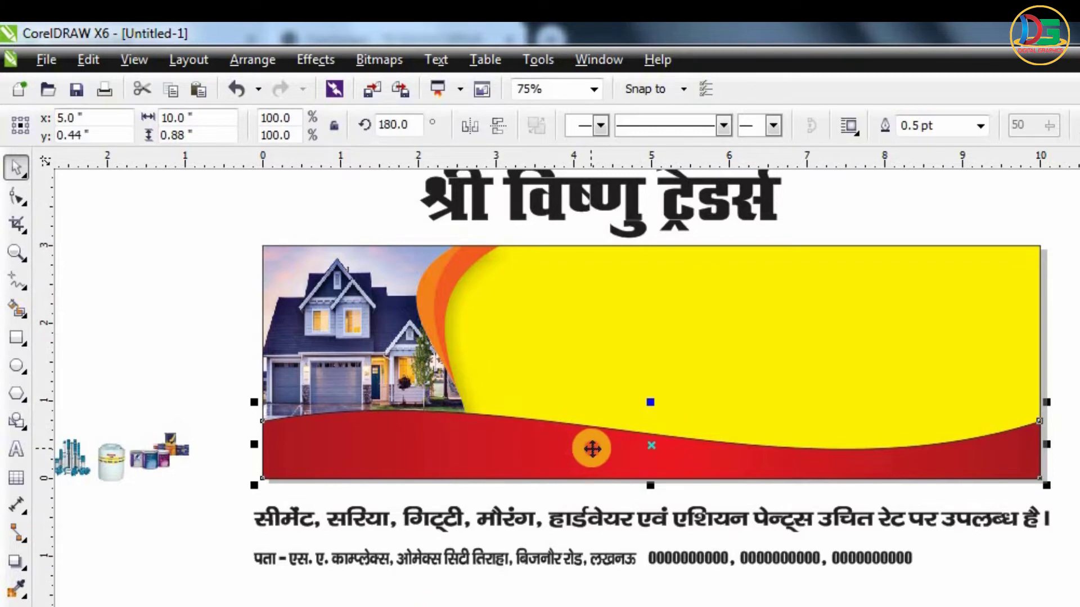
{"action": "left_click_drag", "start_coordinate": [593, 448], "coordinate": [592, 437]}
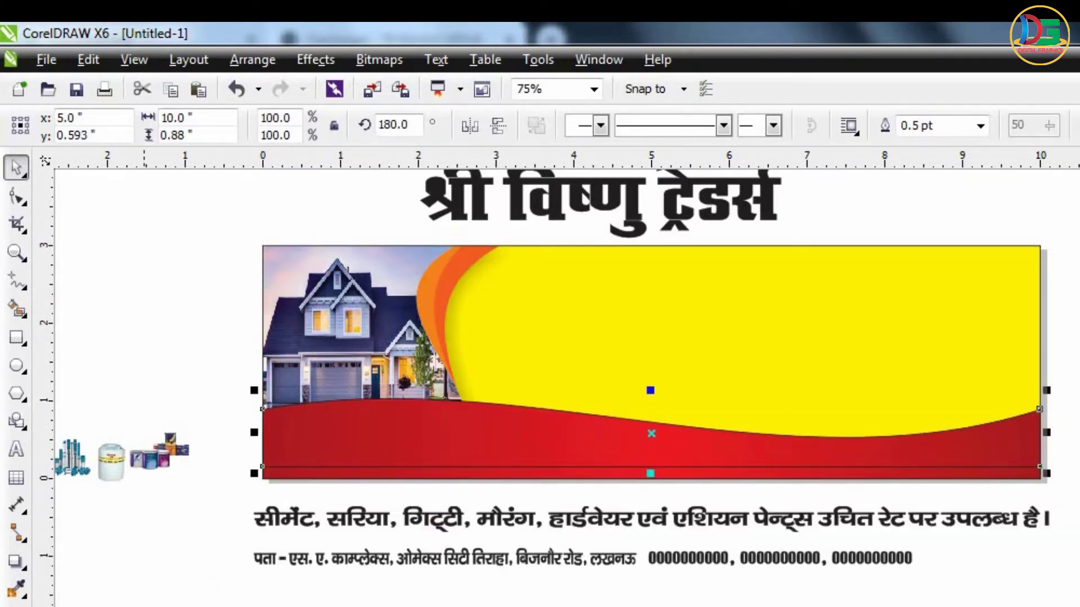
{"action": "left_click", "coordinate": [127, 589]}
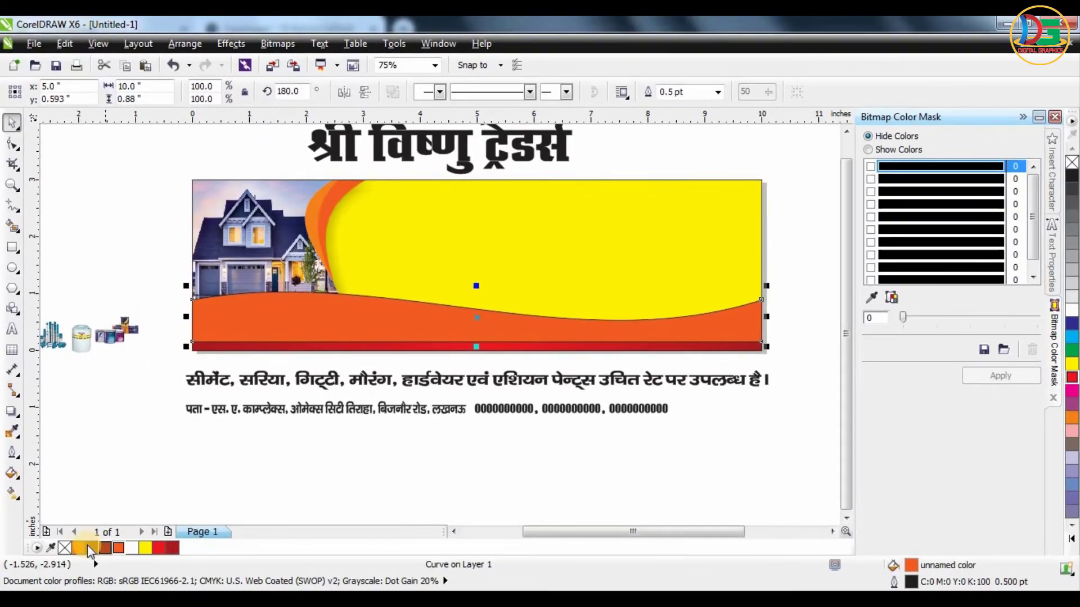
{"action": "left_click", "coordinate": [82, 549]}
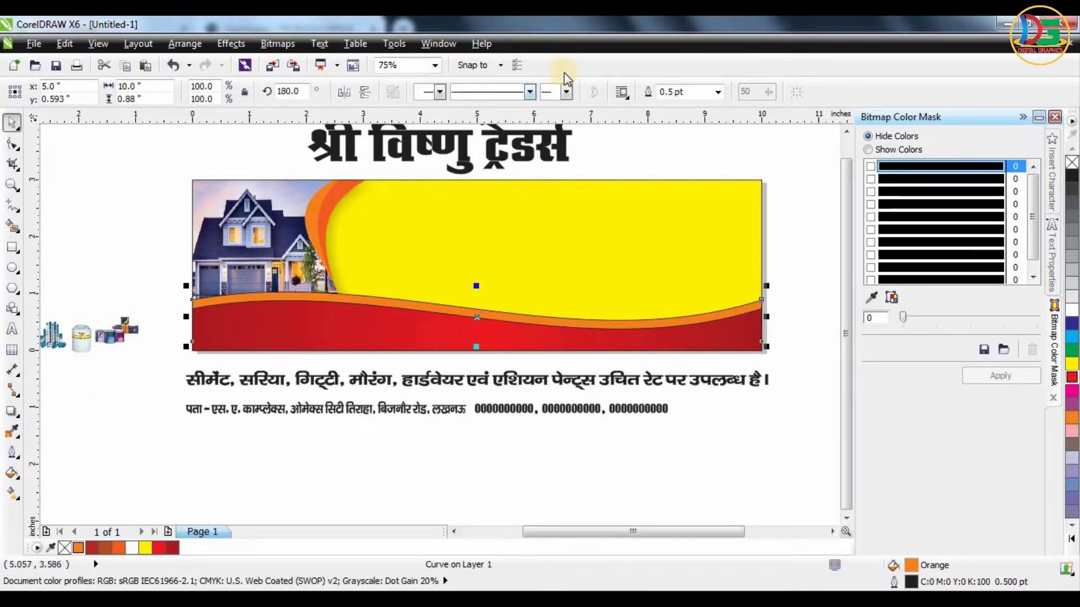
Remove the outlines from the orange wave and the red wave by setting their outline width to None.
{"action": "left_click", "coordinate": [704, 101]}
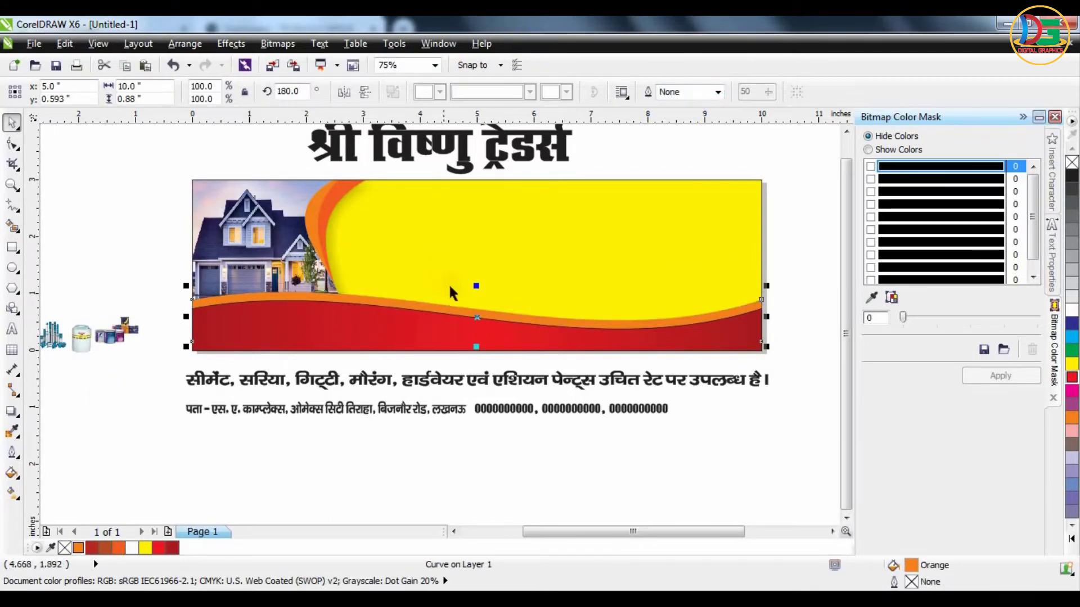
{"action": "left_click", "coordinate": [461, 335]}
{"action": "left_click", "coordinate": [717, 91]}
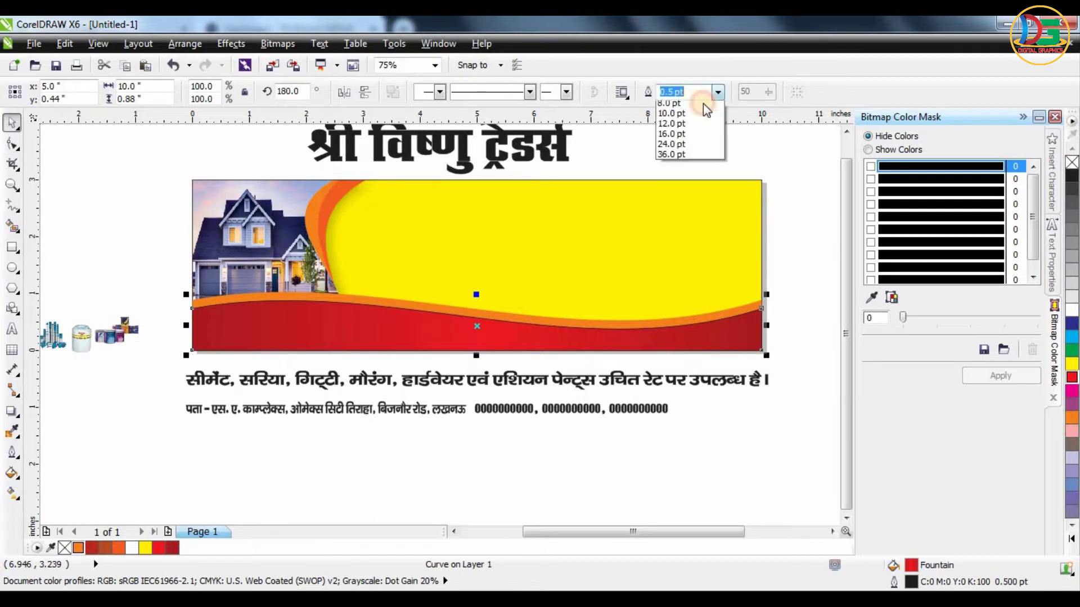
{"action": "left_click", "coordinate": [675, 105]}
{"action": "left_click", "coordinate": [440, 318]}
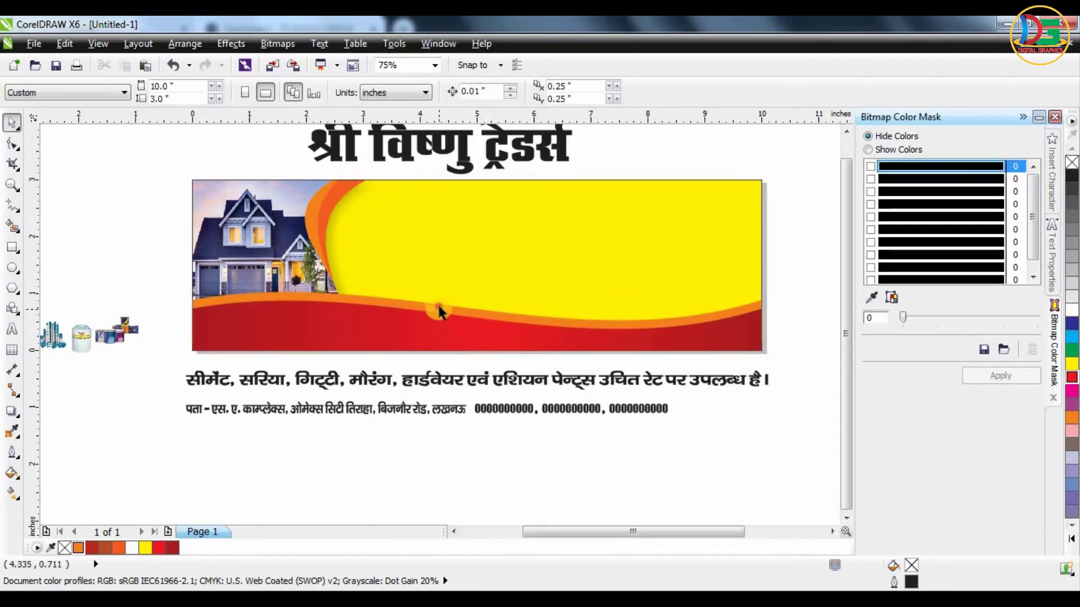
Select the orange bottom wave and move its rotation centre to its lower-left corner.
{"action": "left_click", "coordinate": [442, 310]}
{"action": "left_click", "coordinate": [474, 315]}
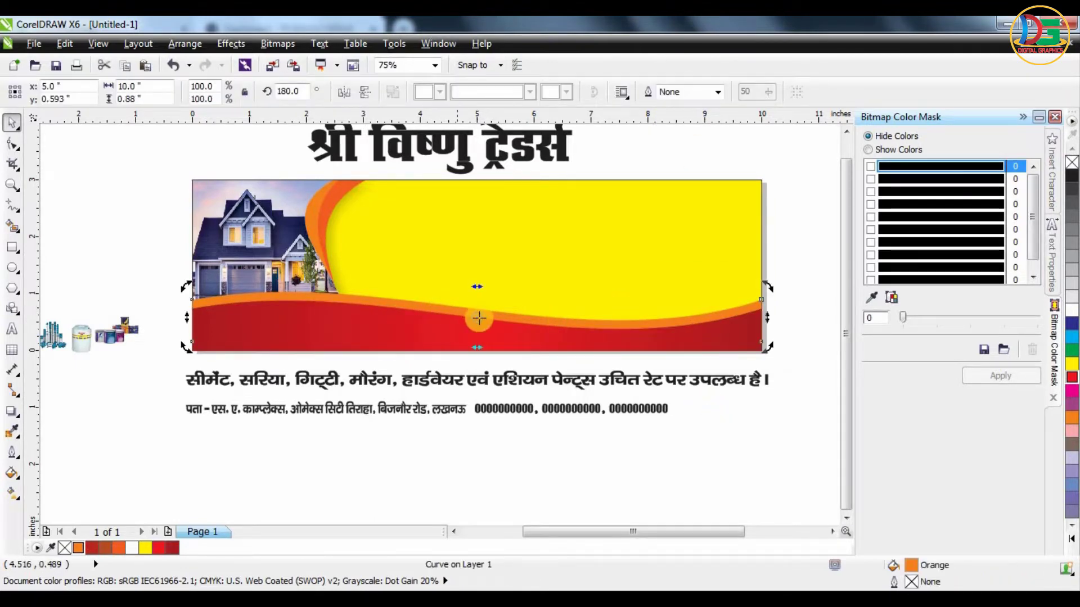
{"action": "left_click_drag", "start_coordinate": [479, 318], "coordinate": [193, 341]}
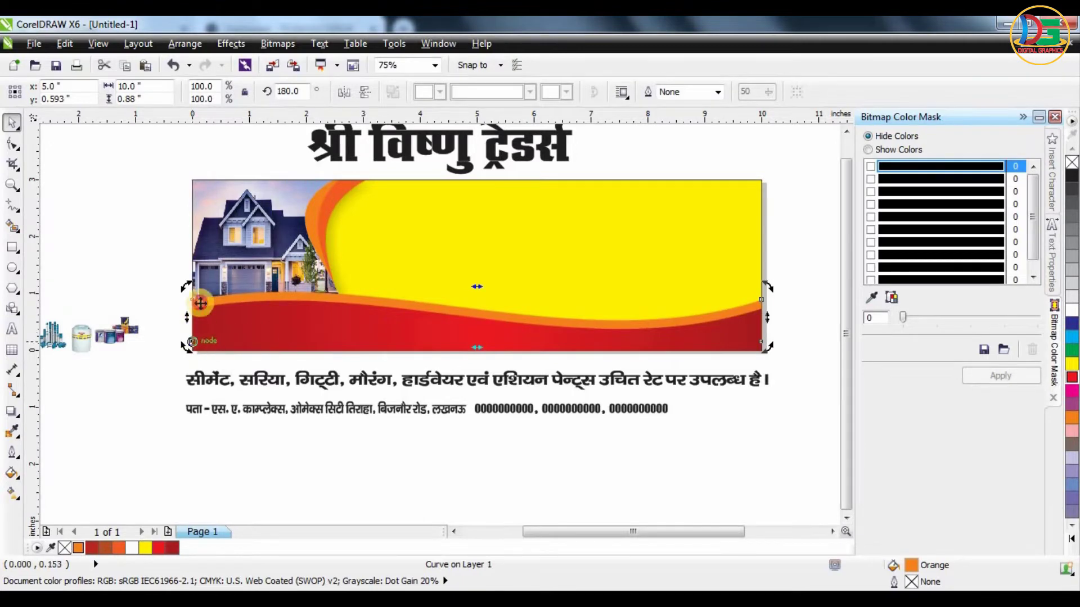
Try rotating the orange wave to about 174.3 degrees around its lower-left corner, and undo the rotation.
{"action": "left_click_drag", "start_coordinate": [188, 285], "coordinate": [198, 296]}
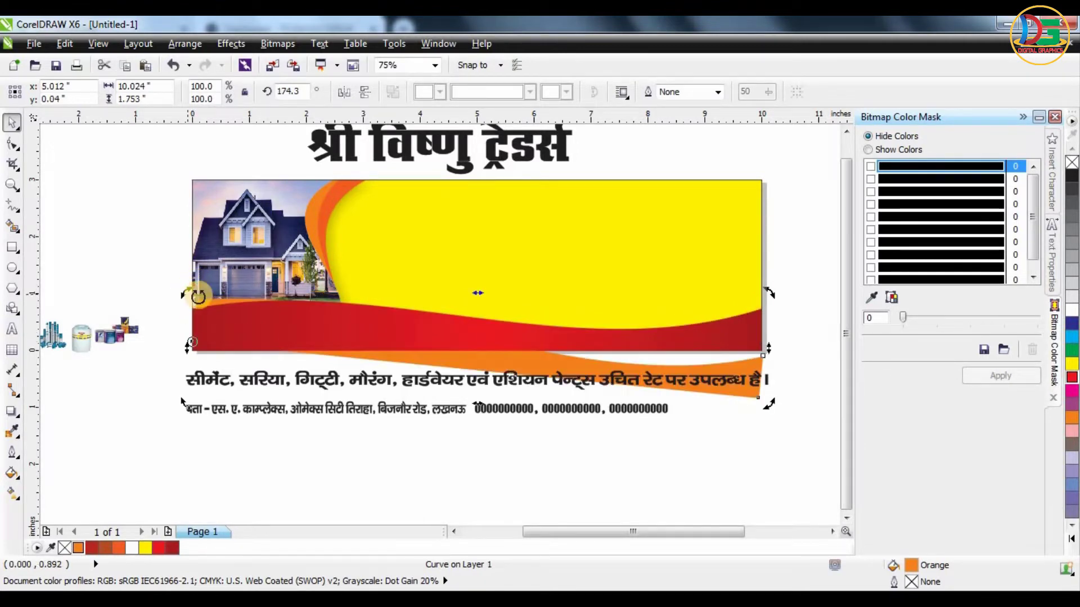
{"action": "key", "text": "ctrl+z"}
{"action": "key", "text": "F10"}
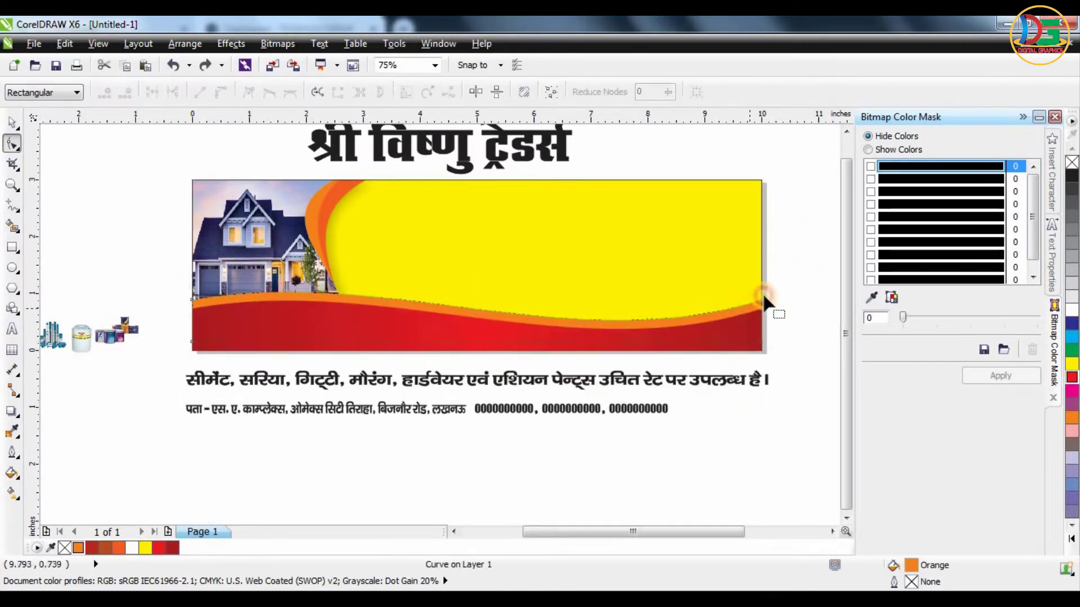
{"action": "left_click", "coordinate": [12, 123]}
Rotate the orange wave slightly to about 180.8 degrees and lower it to about y 0.485 inches behind the red wave.
{"action": "left_click", "coordinate": [480, 325]}
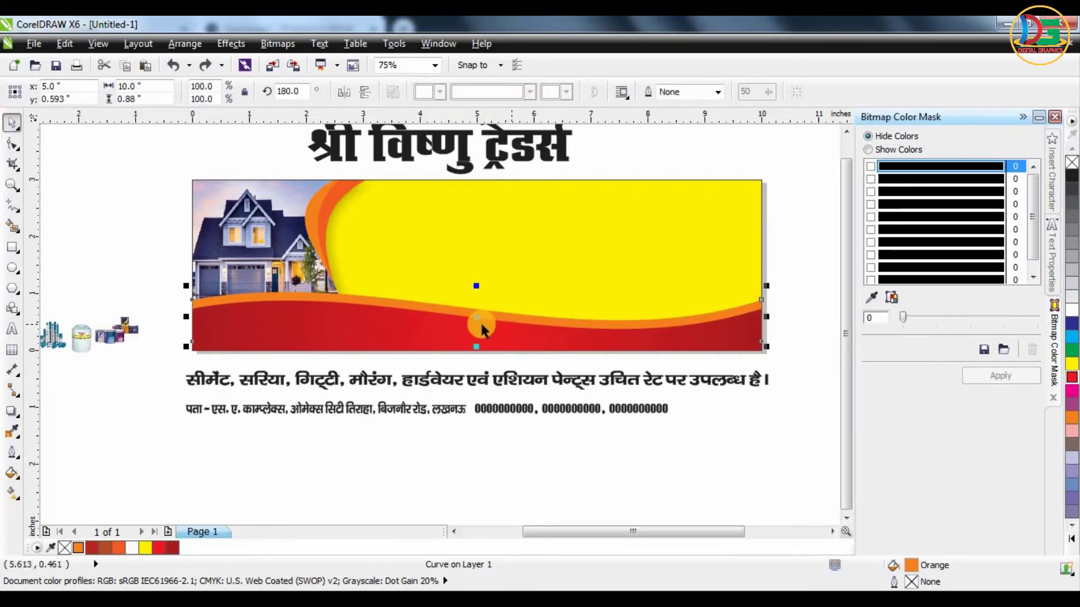
{"action": "left_click", "coordinate": [478, 320]}
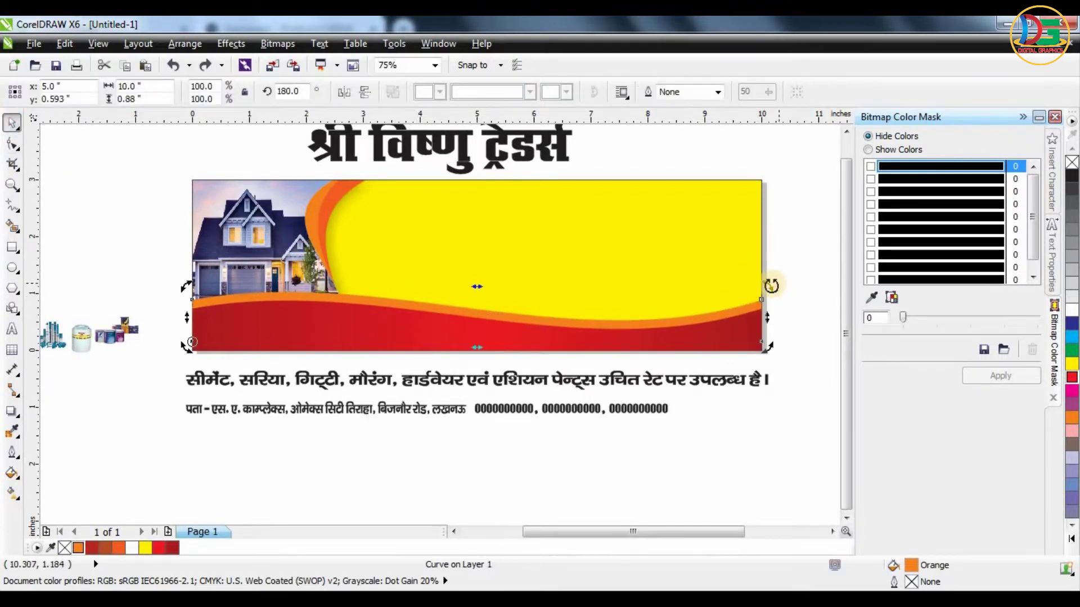
{"action": "left_click_drag", "start_coordinate": [770, 285], "coordinate": [760, 278]}
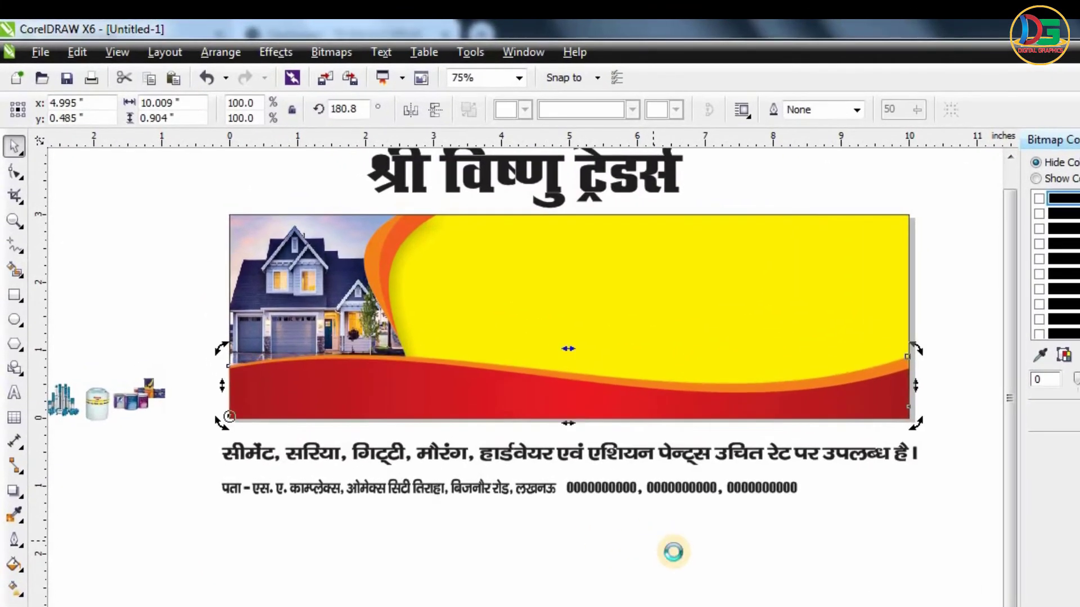
{"action": "left_click", "coordinate": [698, 433]}
Place the shop name श्री विष्णु ट्रेडर्स on the yellow background beside the house, enlarged to about 6.208 × 1.36 inches.
{"action": "scroll", "coordinate": [699, 305], "scroll_direction": "down", "scroll_amount": 2}
{"action": "scroll", "coordinate": [682, 276], "scroll_direction": "up", "scroll_amount": 1}
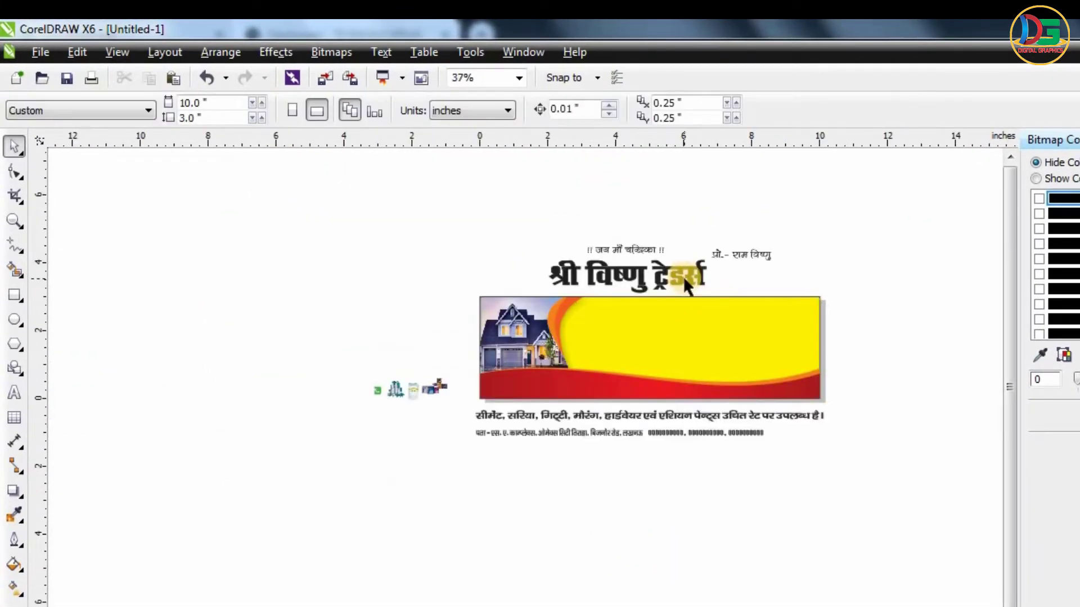
{"action": "scroll", "coordinate": [683, 276], "scroll_direction": "up", "scroll_amount": 1}
{"action": "left_click_drag", "start_coordinate": [683, 275], "coordinate": [882, 424]}
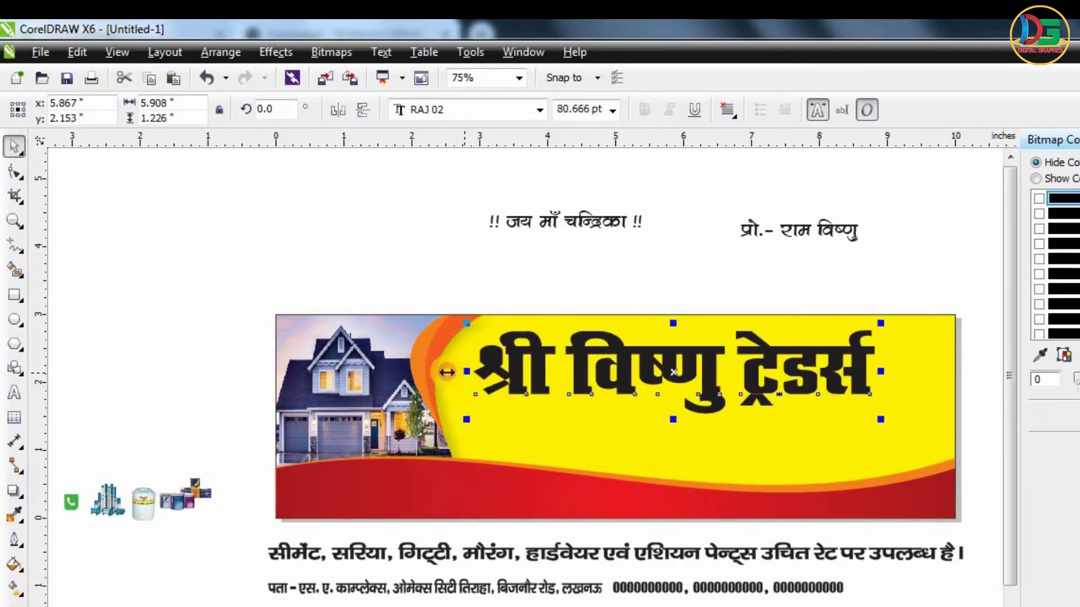
{"action": "left_click_drag", "start_coordinate": [447, 372], "coordinate": [425, 372]}
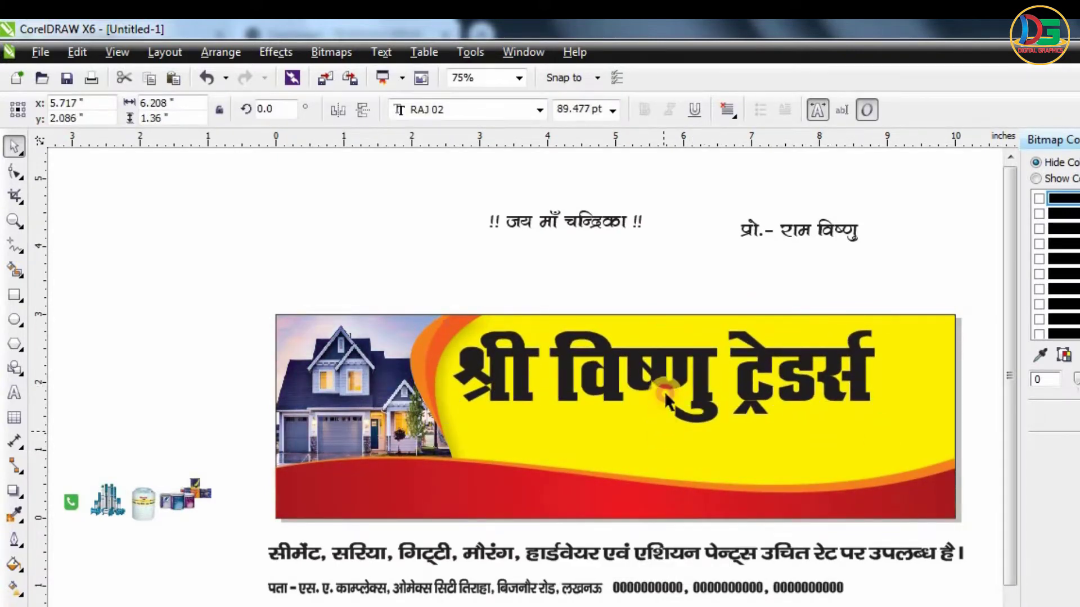
{"action": "left_click_drag", "start_coordinate": [663, 431], "coordinate": [663, 439]}
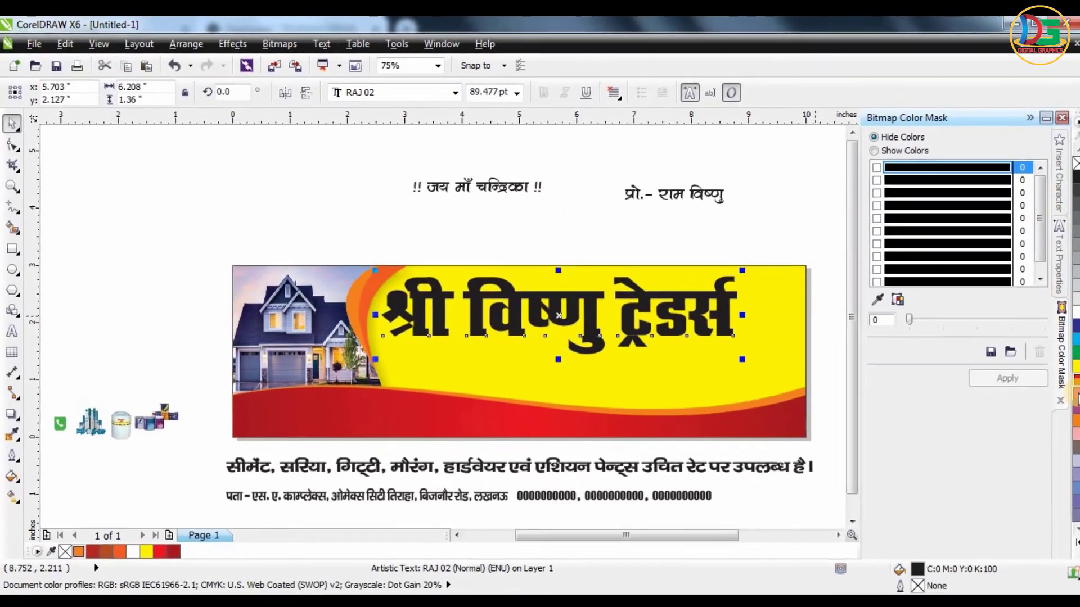
Fill the shop name with red and give it a 12 pt white outline set behind the fill and scaling with the object.
{"action": "left_click", "coordinate": [1072, 377]}
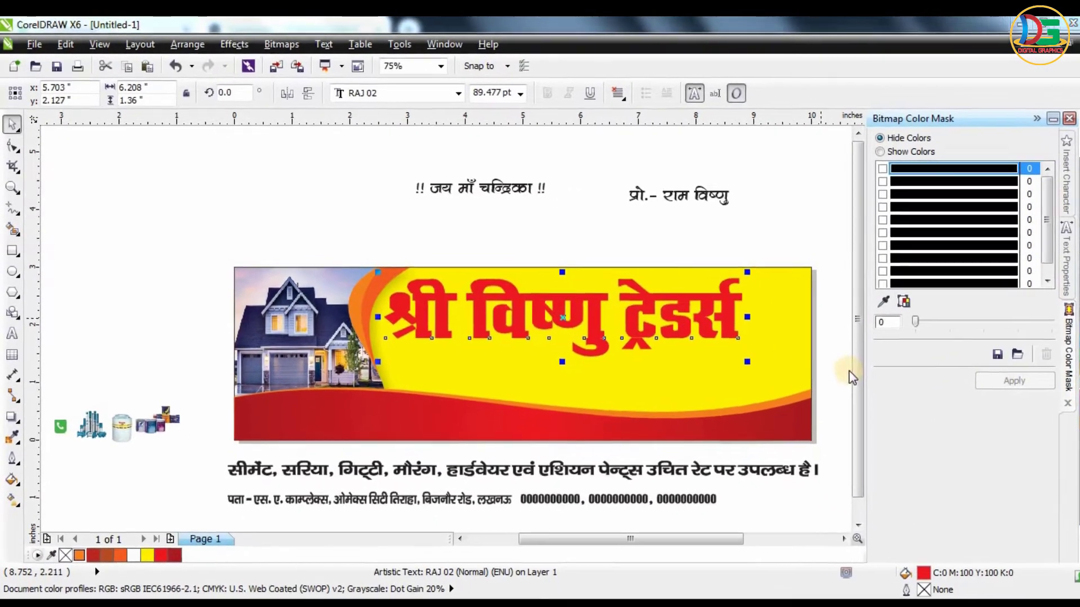
{"action": "key", "text": "F12"}
{"action": "left_click", "coordinate": [453, 221]}
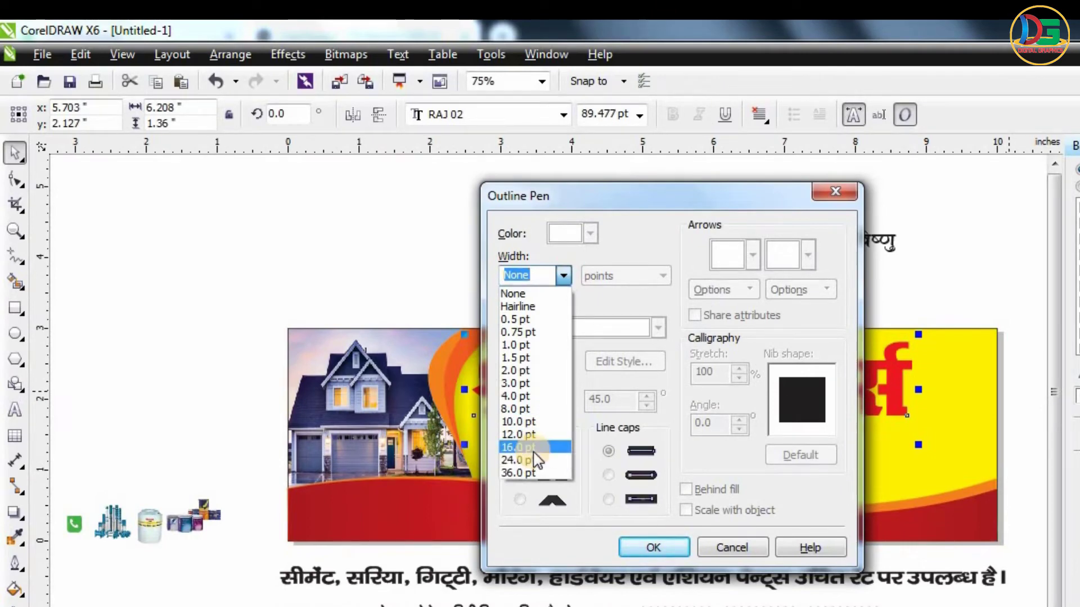
{"action": "left_click", "coordinate": [517, 434]}
{"action": "left_click", "coordinate": [591, 233]}
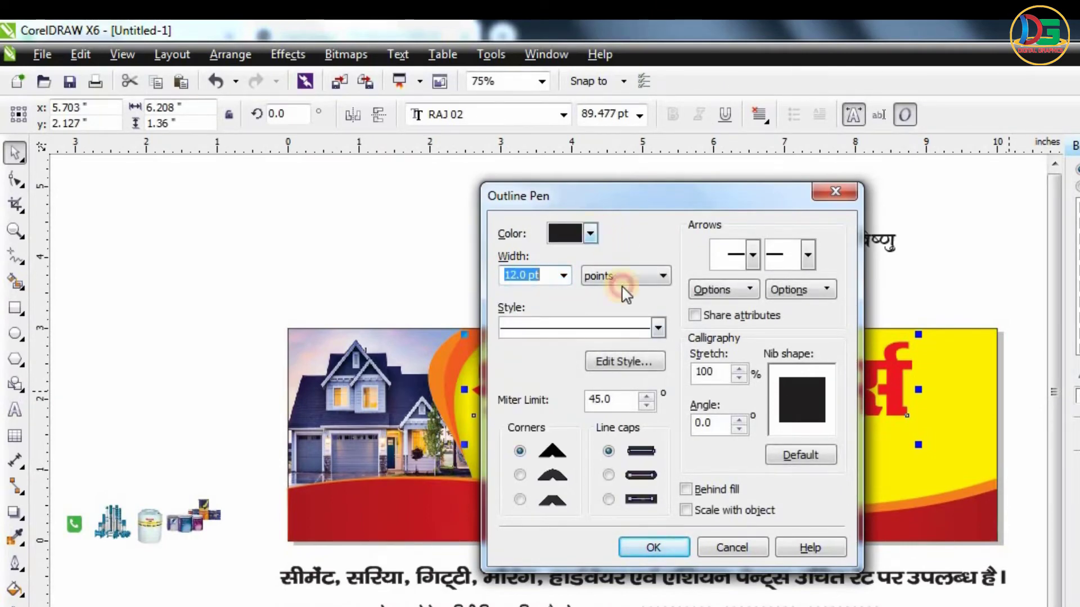
{"action": "left_click", "coordinate": [623, 269]}
{"action": "left_click", "coordinate": [685, 489]}
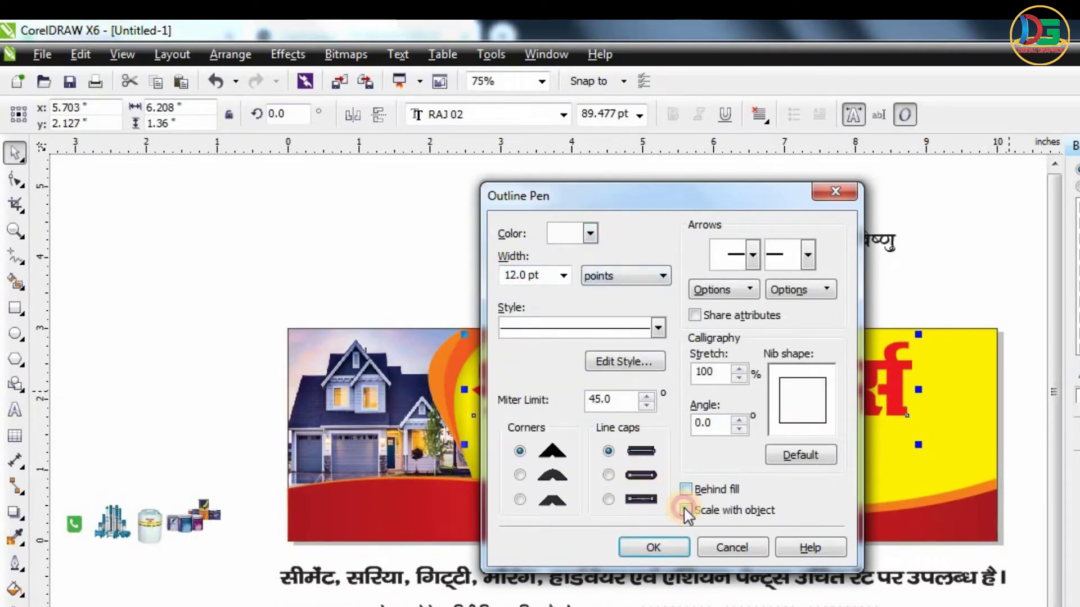
{"action": "left_click", "coordinate": [685, 510]}
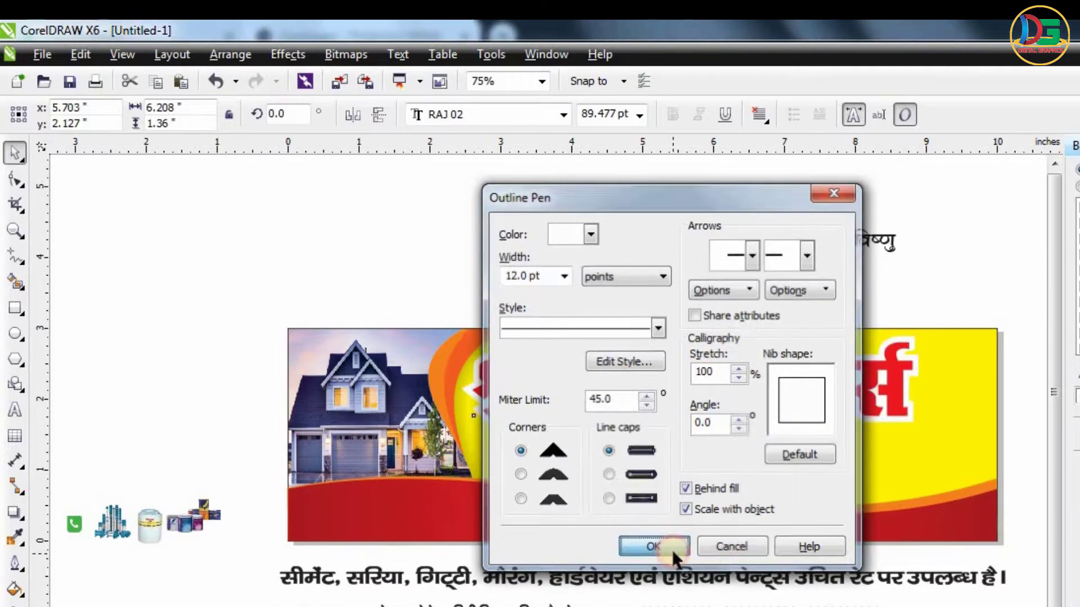
{"action": "left_click", "coordinate": [678, 552]}
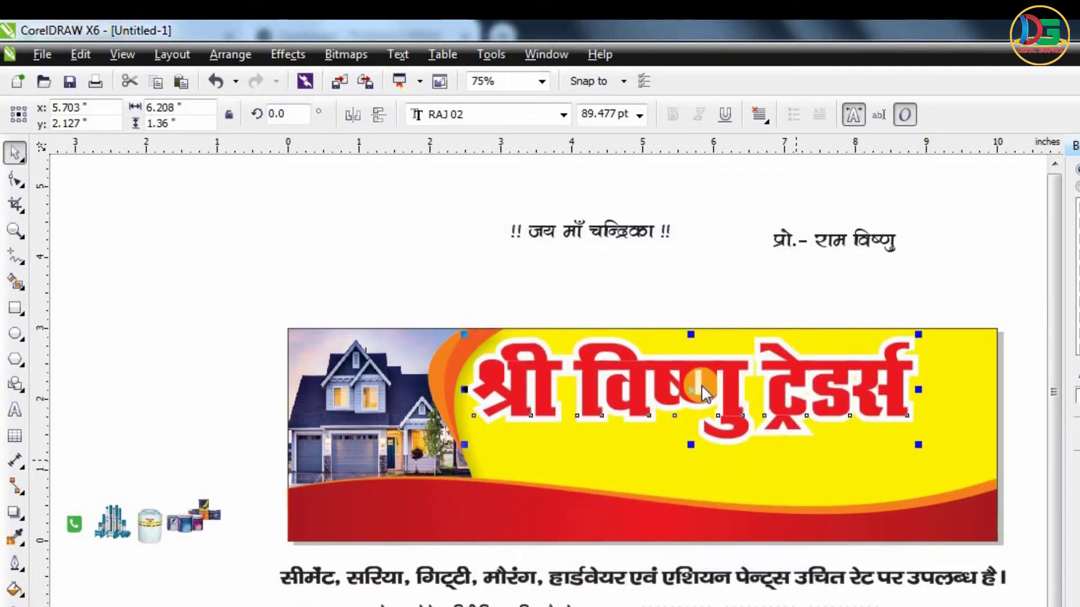
Give the shop name's white outline rounded corners and set its width to 8 pt.
{"action": "key", "text": "F12"}
{"action": "left_click", "coordinate": [523, 474]}
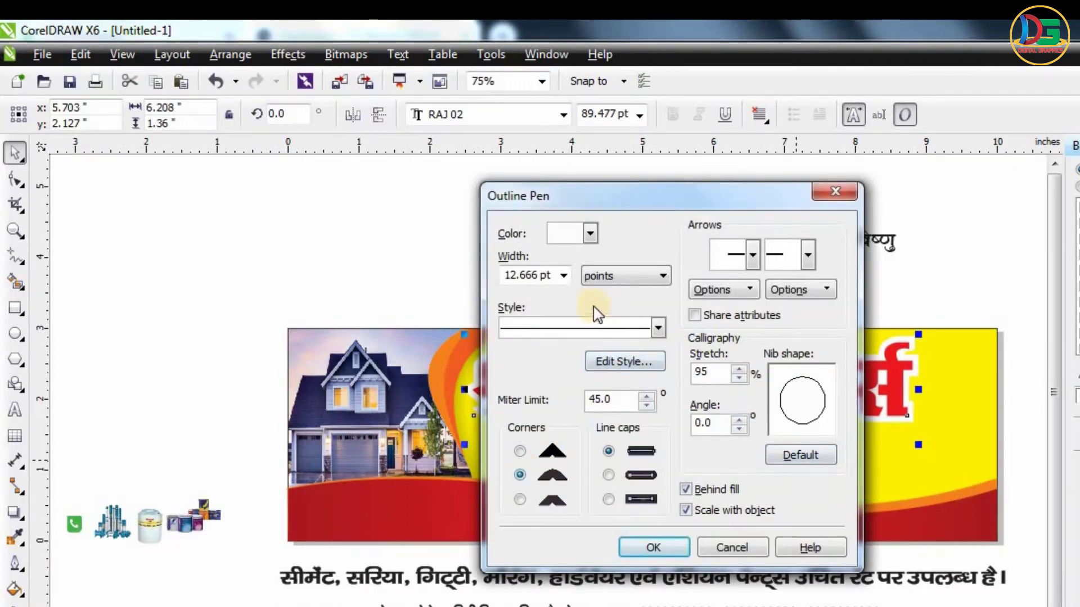
{"action": "left_click", "coordinate": [564, 275]}
{"action": "left_click", "coordinate": [552, 410]}
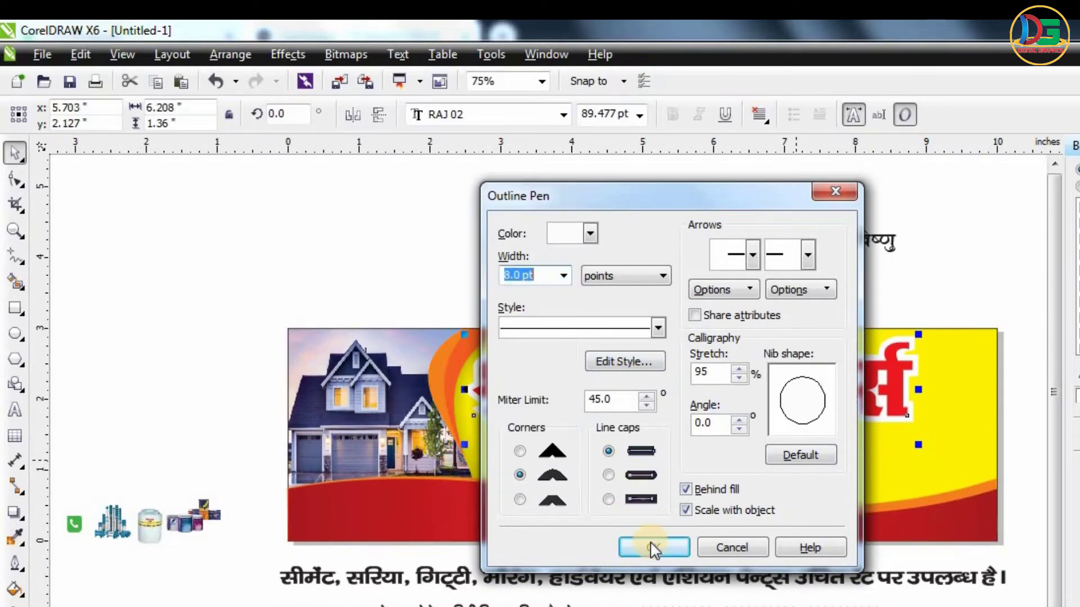
{"action": "left_click", "coordinate": [652, 547]}
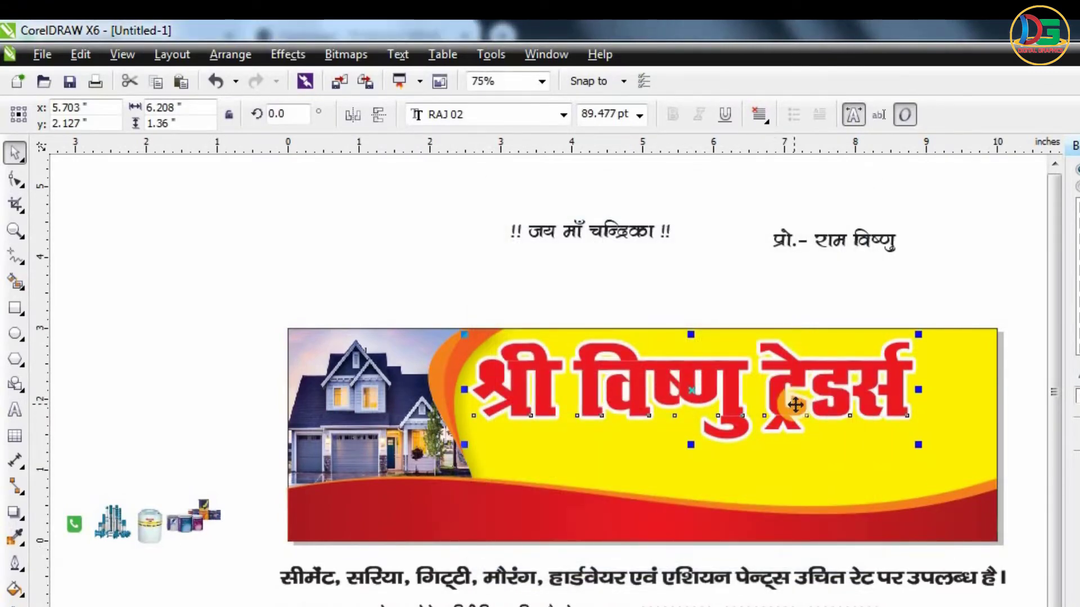
Add a drop shadow to the shop name, offset about 0.141 and -0.111 inches, with opacity 67 and feathering 10.
{"action": "left_click", "coordinate": [14, 513]}
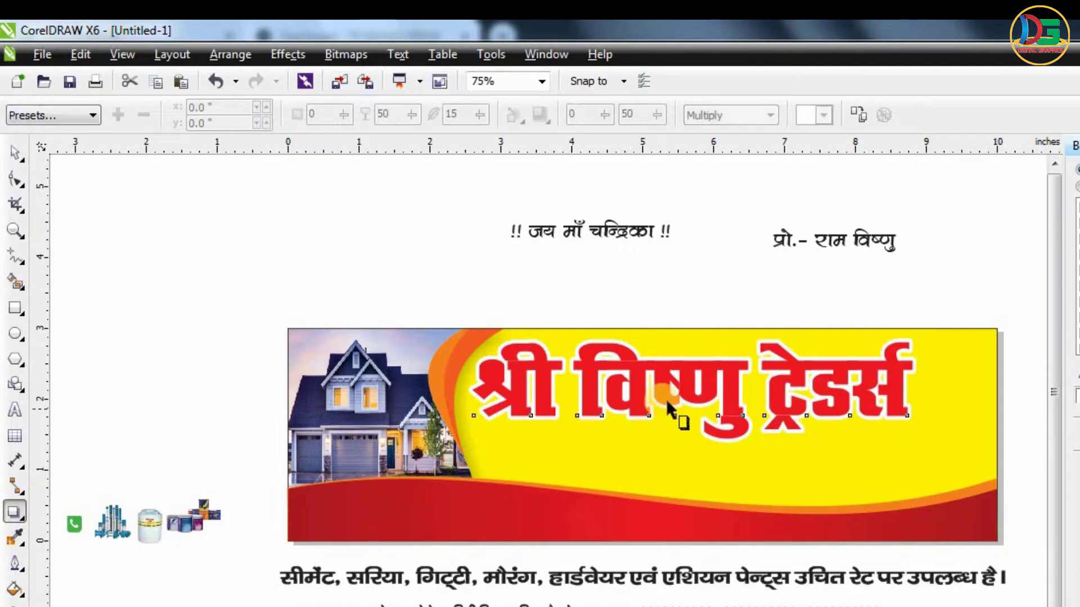
{"action": "left_click_drag", "start_coordinate": [786, 458], "coordinate": [784, 453]}
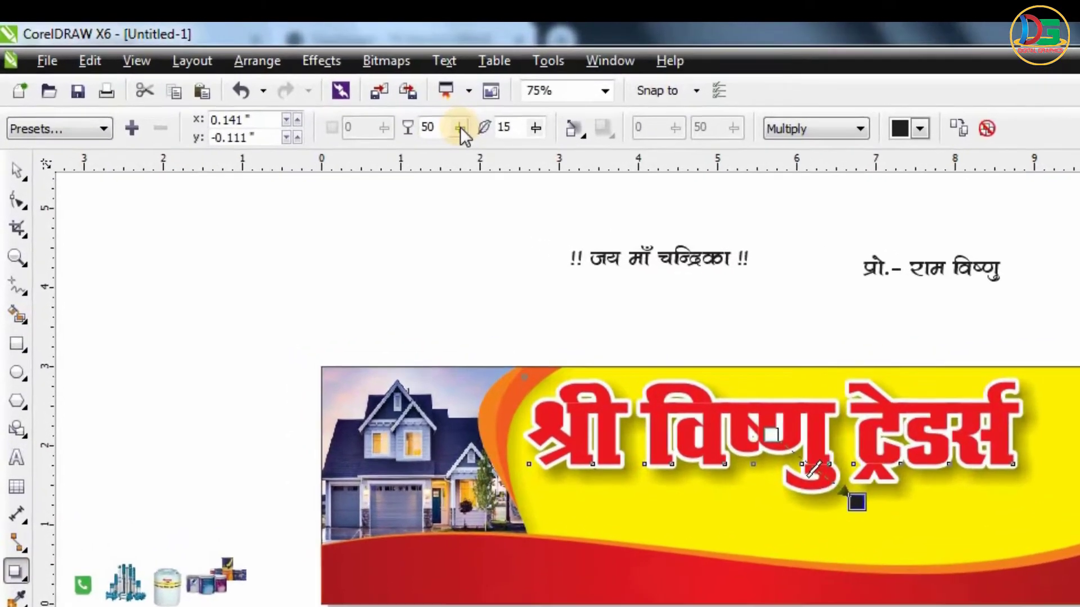
{"action": "left_click", "coordinate": [404, 113]}
{"action": "left_click_drag", "start_coordinate": [527, 148], "coordinate": [619, 157]}
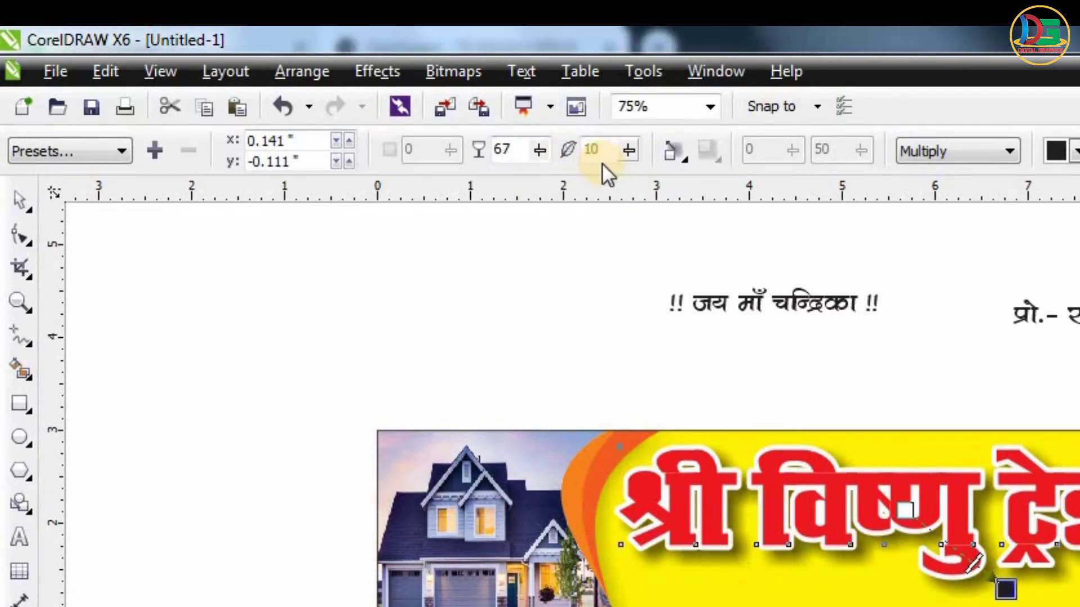
Tighten the shop name's drop shadow to an offset of about 0.063 and -0.055 inches, with opacity 81 and feathering 8.
{"action": "mouse_move", "coordinate": [1005, 589]}
{"action": "left_mouse_down"}
{"action": "mouse_move", "coordinate": [982, 576]}
{"action": "mouse_move", "coordinate": [1000, 588]}
{"action": "left_mouse_up"}
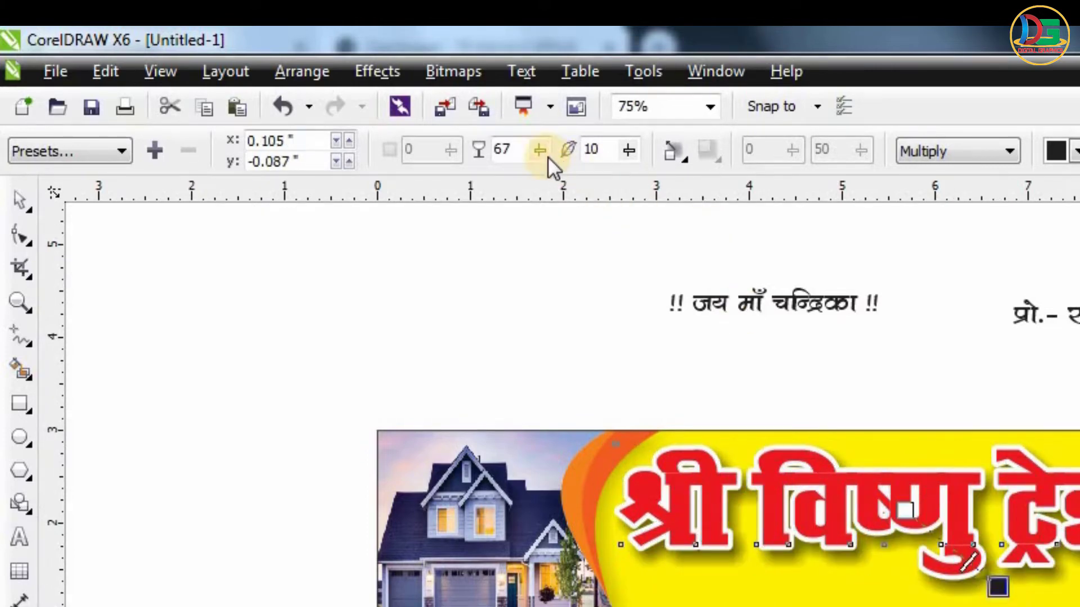
{"action": "left_click_drag", "start_coordinate": [547, 156], "coordinate": [555, 154]}
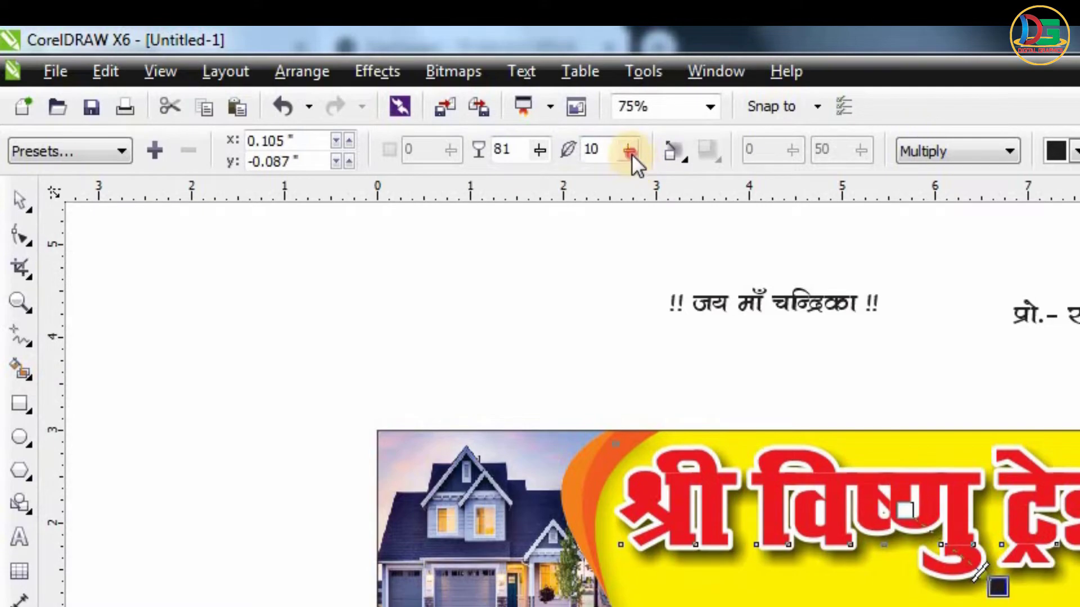
{"action": "left_click_drag", "start_coordinate": [632, 154], "coordinate": [629, 153]}
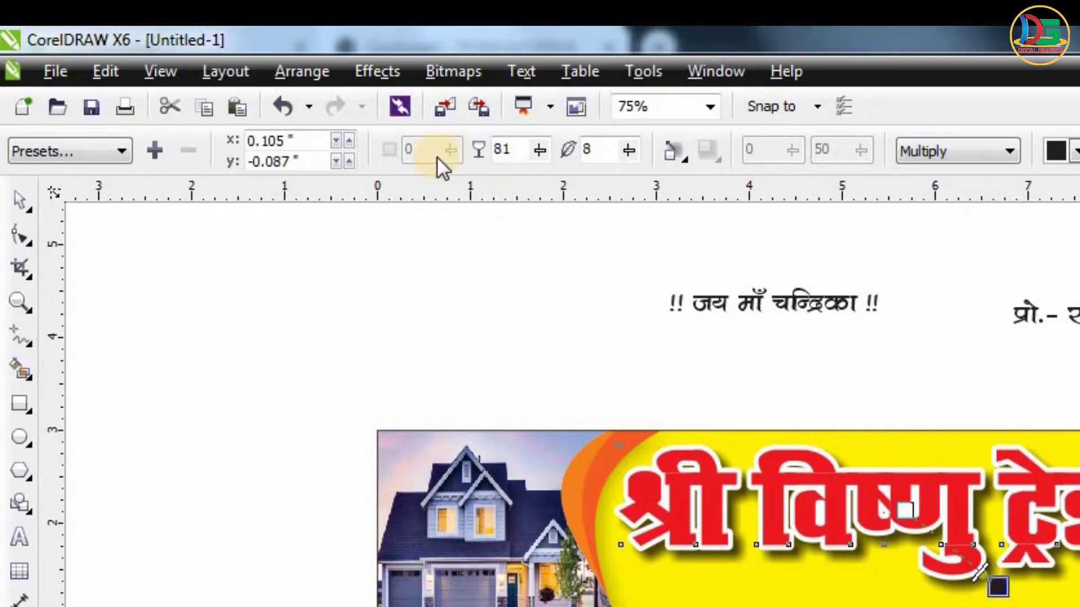
{"action": "scroll", "coordinate": [998, 587], "scroll_direction": "up", "scroll_amount": 2}
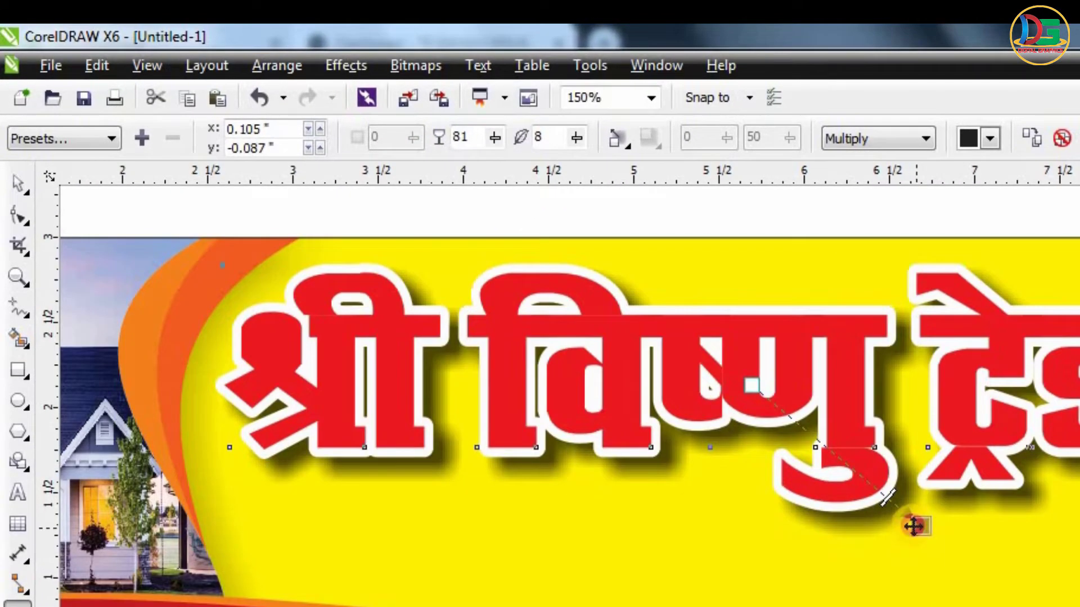
{"action": "left_click_drag", "start_coordinate": [914, 525], "coordinate": [904, 518]}
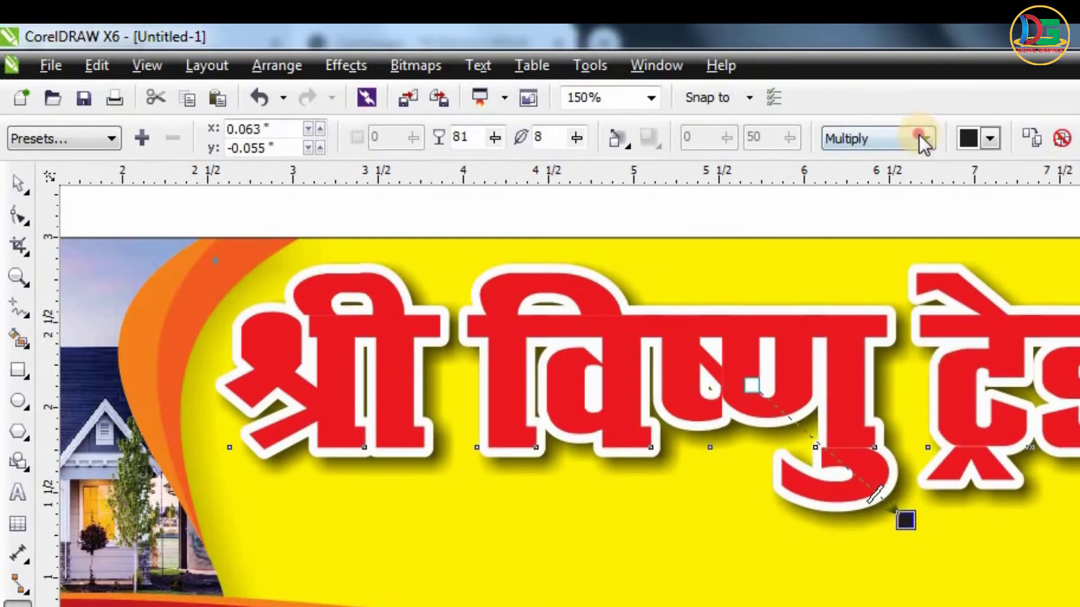
Change the shop name's drop shadow to Normal blend mode, cyan colour and opacity 100.
{"action": "left_click", "coordinate": [922, 140]}
{"action": "left_click", "coordinate": [887, 162]}
{"action": "left_click", "coordinate": [967, 141]}
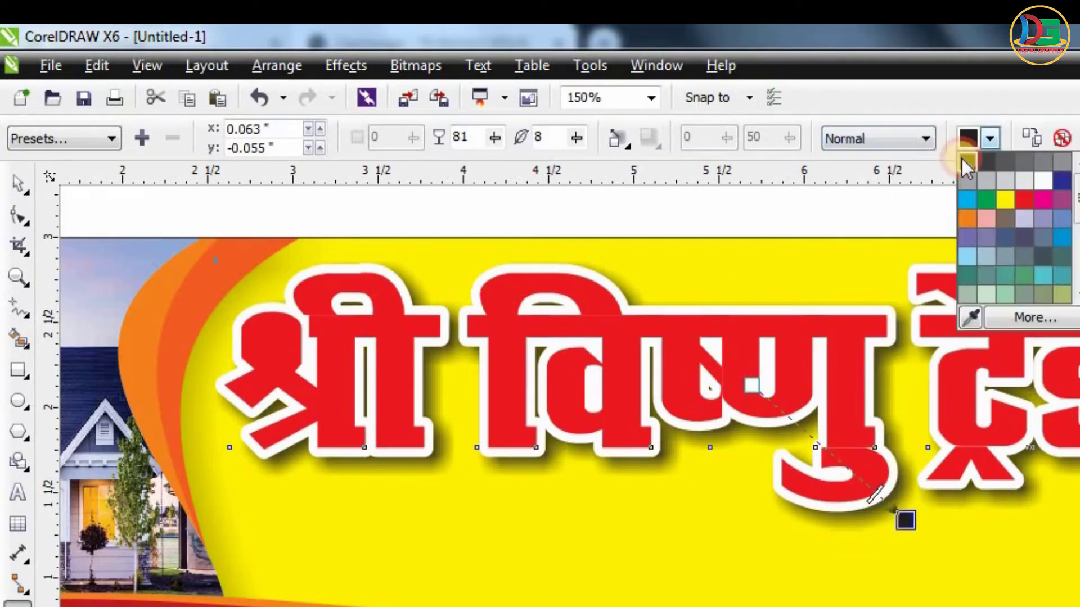
{"action": "left_click", "coordinate": [966, 199]}
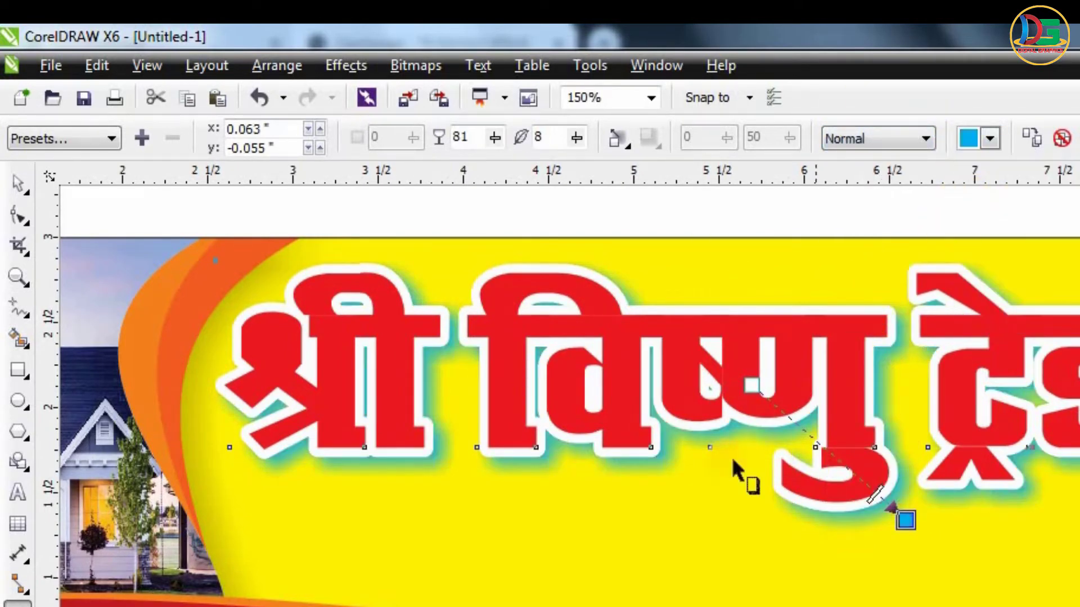
{"action": "left_click_drag", "start_coordinate": [492, 141], "coordinate": [555, 167]}
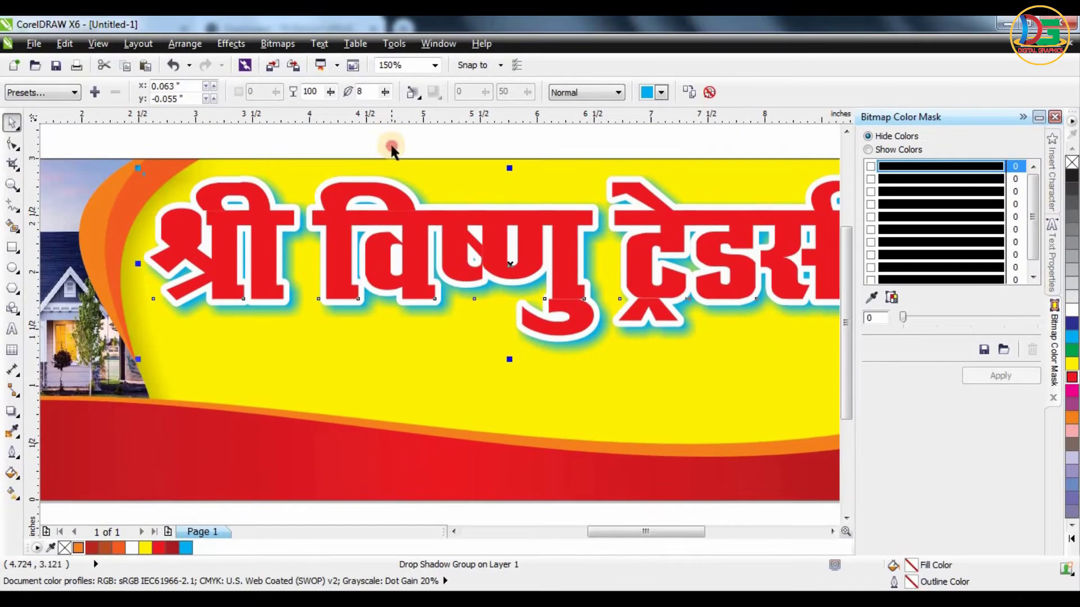
{"action": "left_click", "coordinate": [396, 151]}
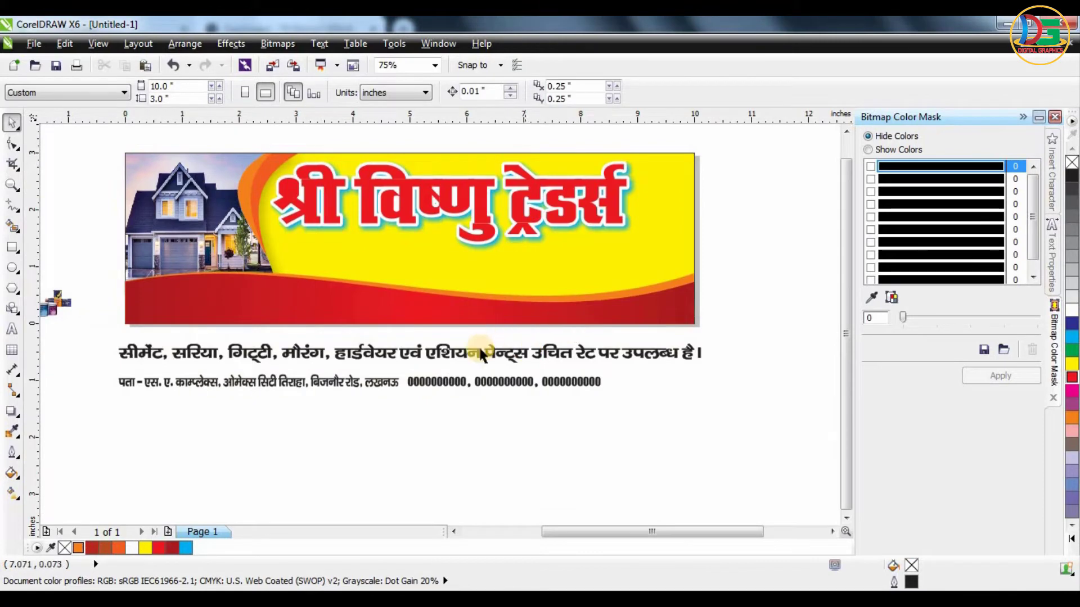
Move the shop's address line onto the red wave, colour it white and position it at about x 7.305, y 0.305 inches.
{"action": "left_click_drag", "start_coordinate": [487, 351], "coordinate": [499, 356]}
{"action": "left_click_drag", "start_coordinate": [367, 371], "coordinate": [356, 311]}
{"action": "left_click", "coordinate": [353, 385]}
{"action": "left_click_drag", "start_coordinate": [355, 386], "coordinate": [383, 319]}
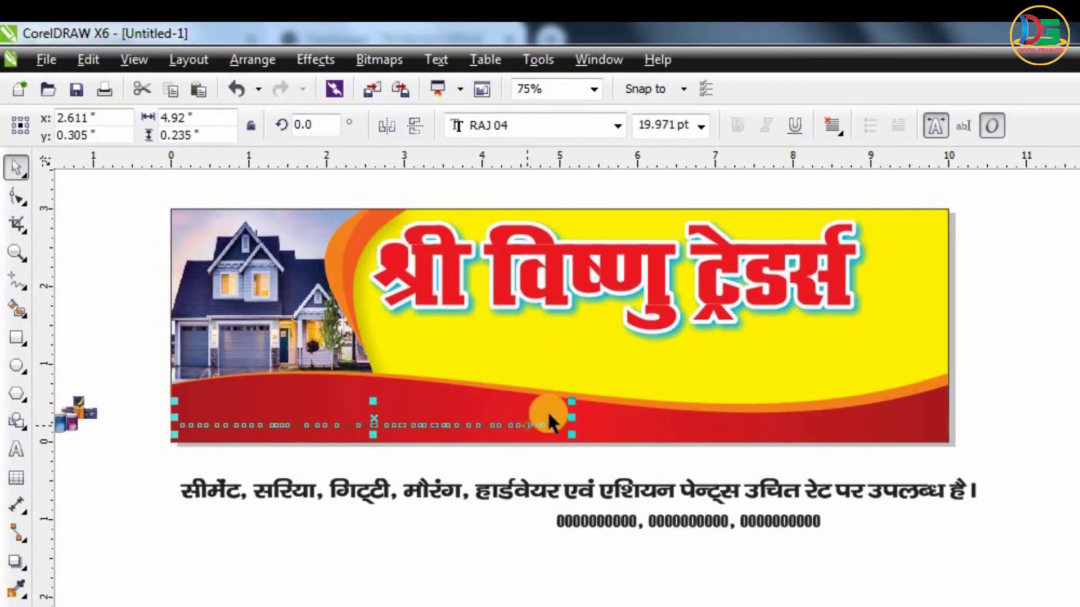
{"action": "left_click_drag", "start_coordinate": [549, 415], "coordinate": [548, 415]}
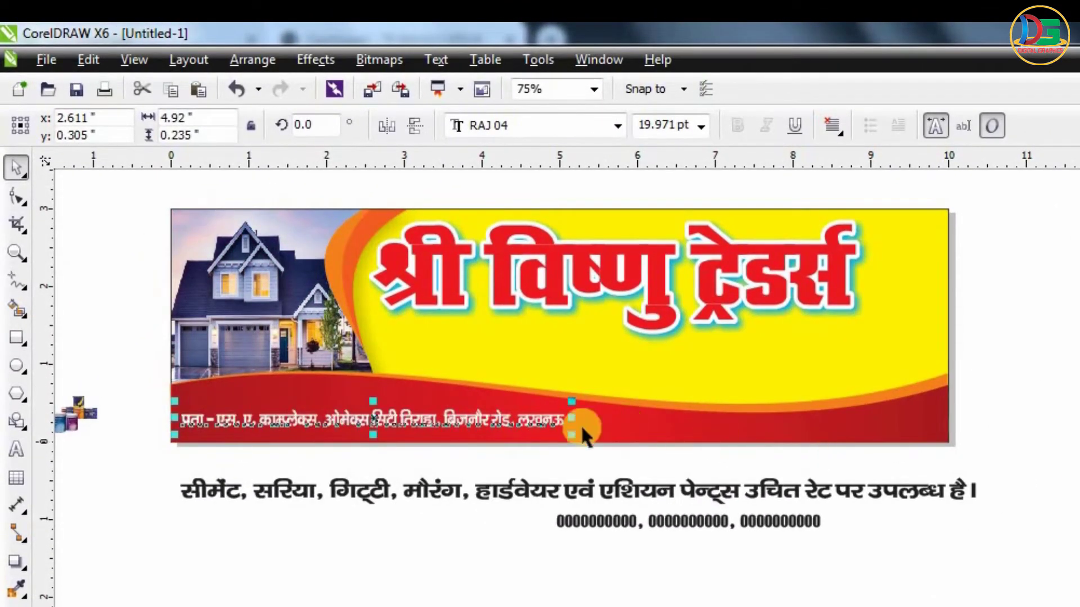
{"action": "left_click_drag", "start_coordinate": [533, 433], "coordinate": [899, 435]}
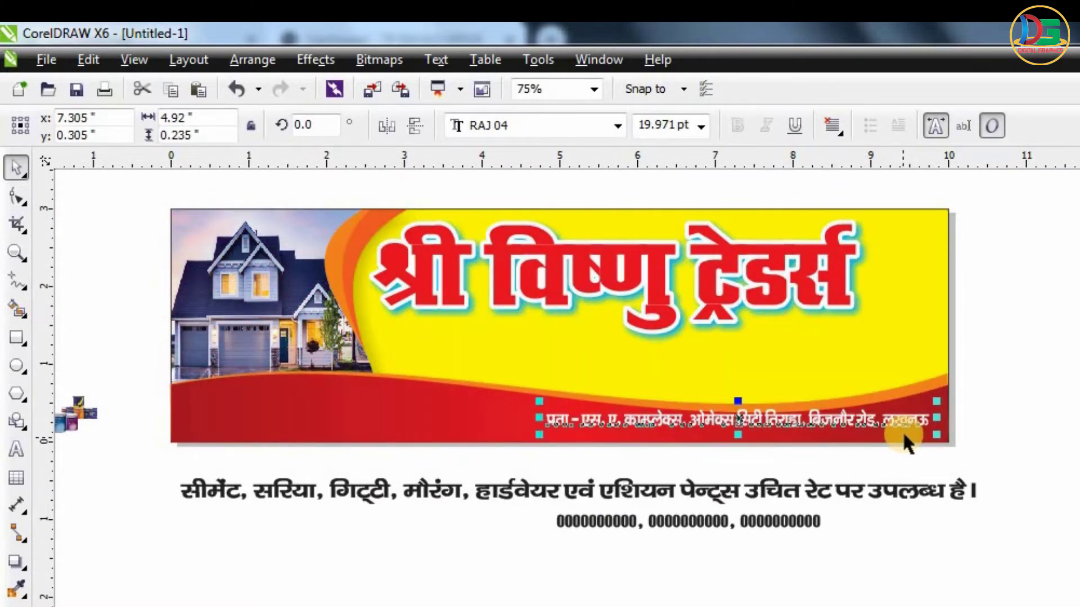
Lower the shop's address line on the red wave to about y 0.195 inches.
{"action": "key", "text": "Down"}
{"action": "key", "text": "Down"}
{"action": "key", "text": "Down"}
{"action": "key", "text": "Down"}
{"action": "key", "text": "Down"}
{"action": "key", "text": "Down"}
{"action": "key", "text": "Down"}
{"action": "key", "text": "Down"}
{"action": "key", "text": "Down"}
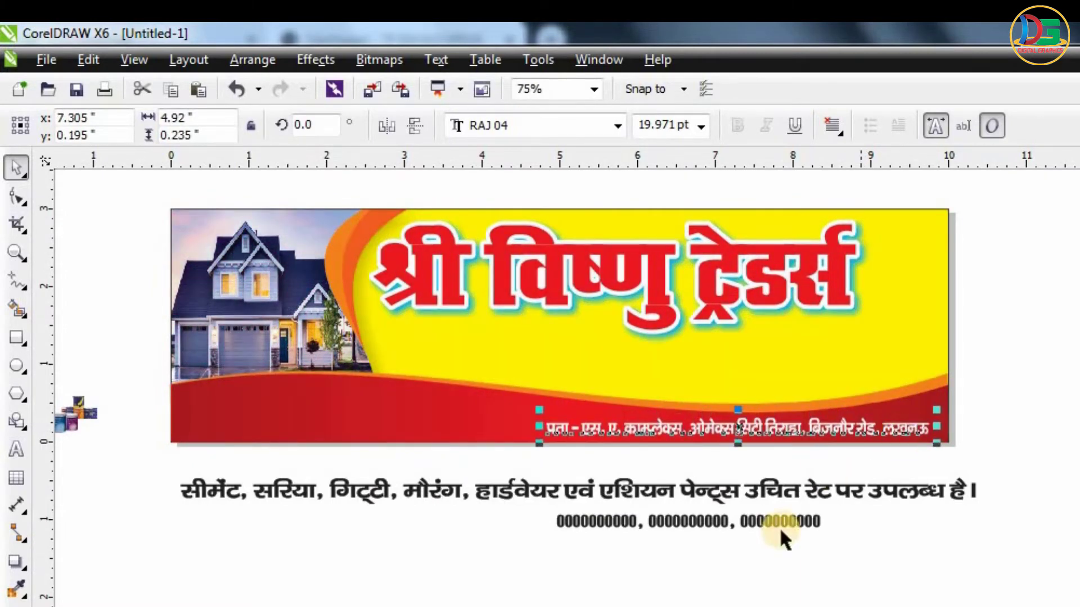
Place the phone-number line on the red wave beside the address, enlarge it to about 4.425 inches wide and colour it white.
{"action": "left_click", "coordinate": [762, 538]}
{"action": "left_click", "coordinate": [775, 521]}
{"action": "left_click_drag", "start_coordinate": [775, 522], "coordinate": [529, 402]}
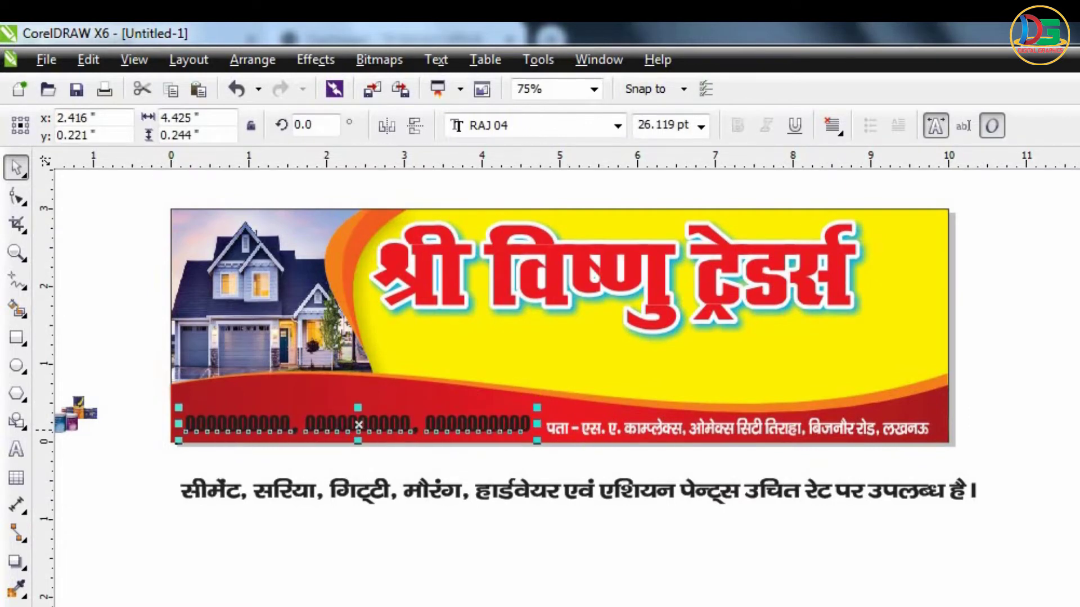
{"action": "left_click", "coordinate": [495, 499]}
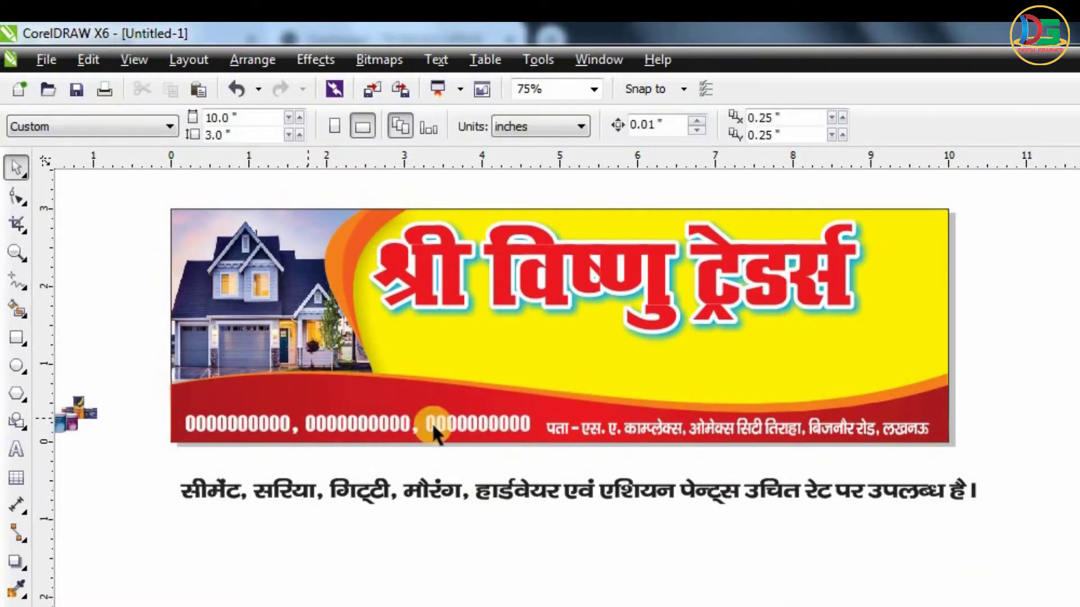
Copy the address line to above the phone numbers and replace the copy's text with "सम्पर्क सूत्र –".
{"action": "left_click_drag", "start_coordinate": [587, 428], "coordinate": [226, 401]}
{"action": "scroll", "coordinate": [227, 399], "scroll_direction": "up", "scroll_amount": 1}
{"action": "double_click", "coordinate": [286, 384]}
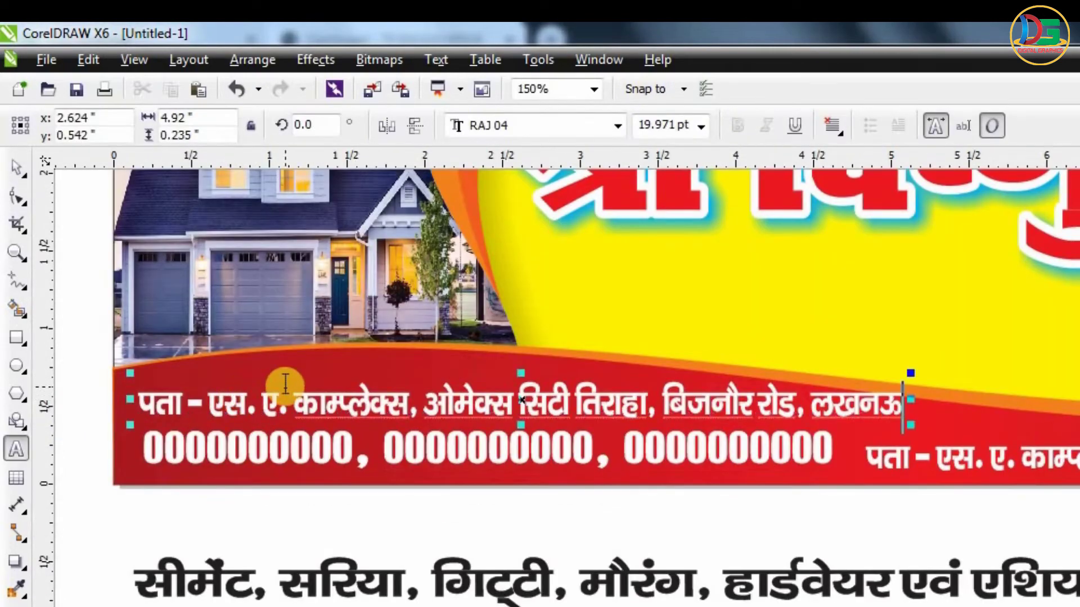
{"action": "key", "text": "ctrl+a"}
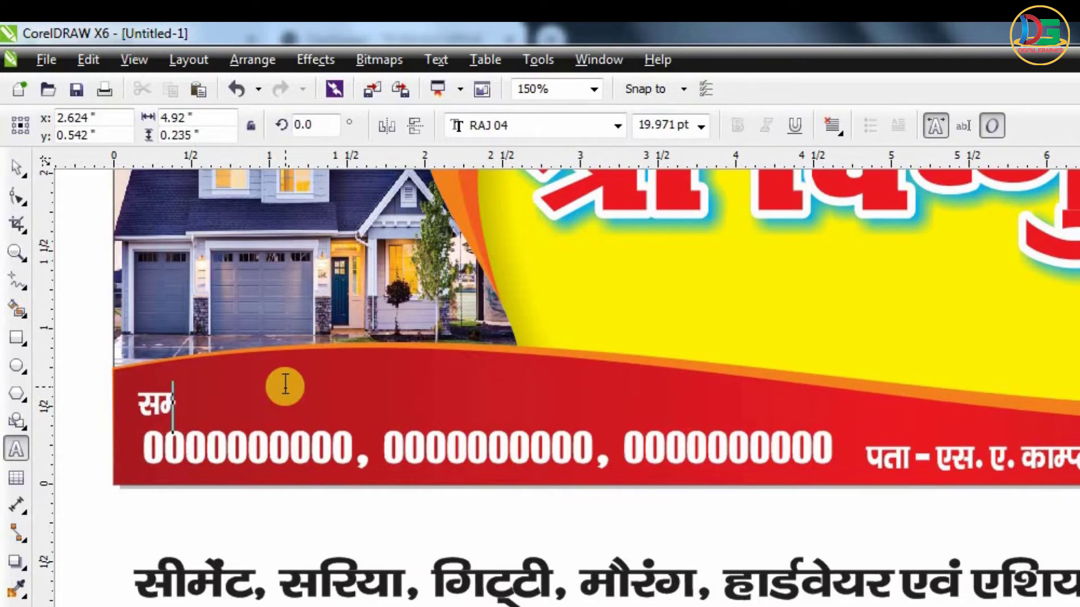
{"action": "type", "text": "्पर्क सूत्र -"}
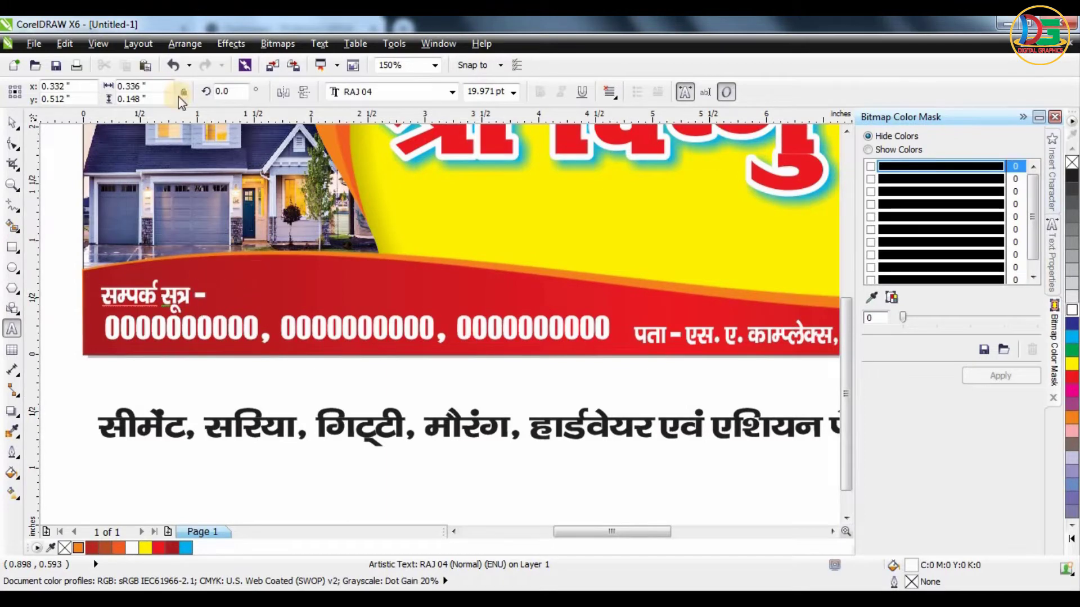
Widen the "सम्पर्क सूत्र –" label to about 1.165 inches and centre it above the phone numbers.
{"action": "left_click", "coordinate": [12, 131]}
{"action": "left_click_drag", "start_coordinate": [164, 295], "coordinate": [284, 290]}
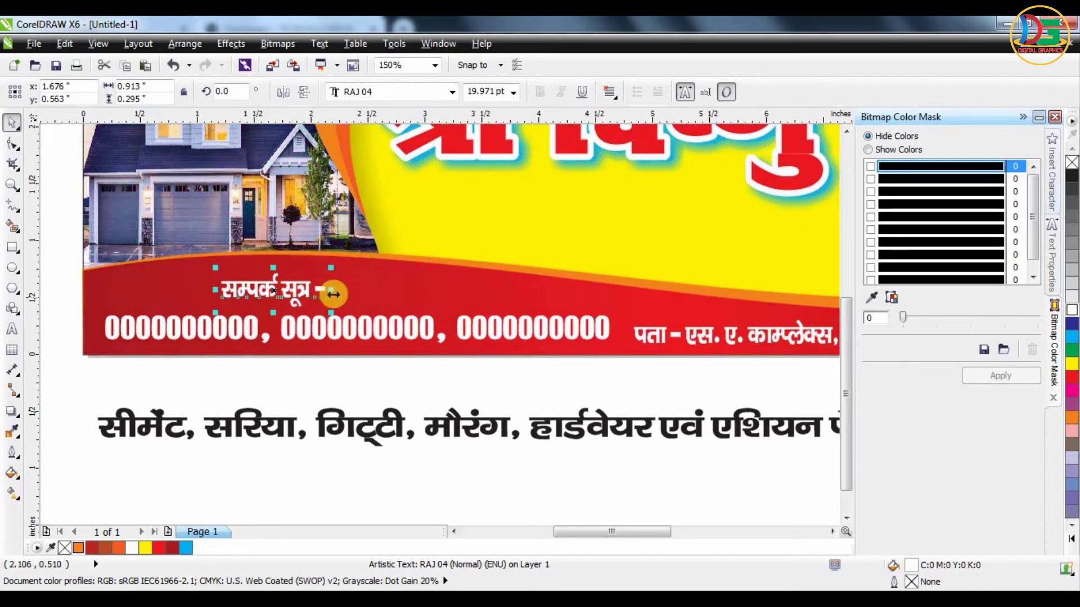
{"action": "left_click", "coordinate": [306, 322]}
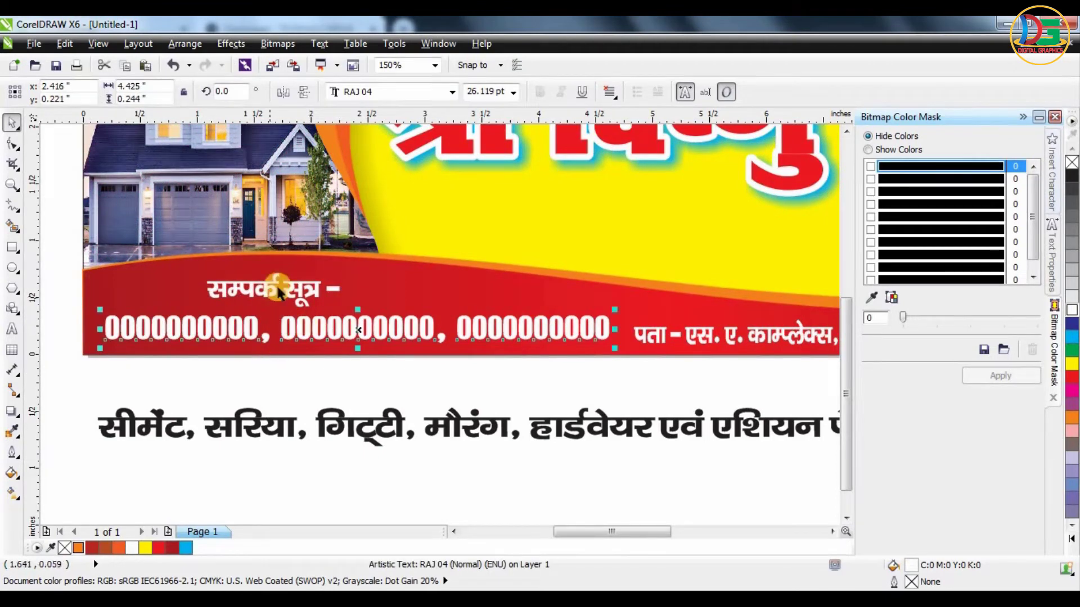
{"action": "left_click_drag", "start_coordinate": [277, 289], "coordinate": [316, 290]}
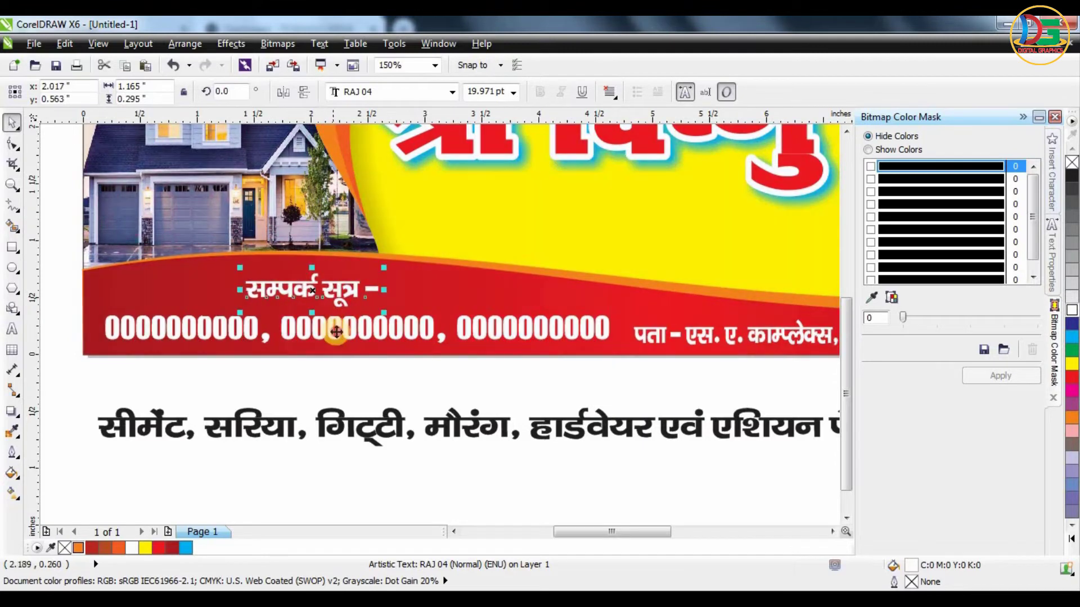
{"action": "left_click", "coordinate": [338, 331], "text": "shift"}
{"action": "key", "text": "Escape"}
Move the product line onto the banner above the red wave and narrow it to about 8.004 inches wide.
{"action": "scroll", "coordinate": [291, 316], "scroll_direction": "down", "scroll_amount": 1}
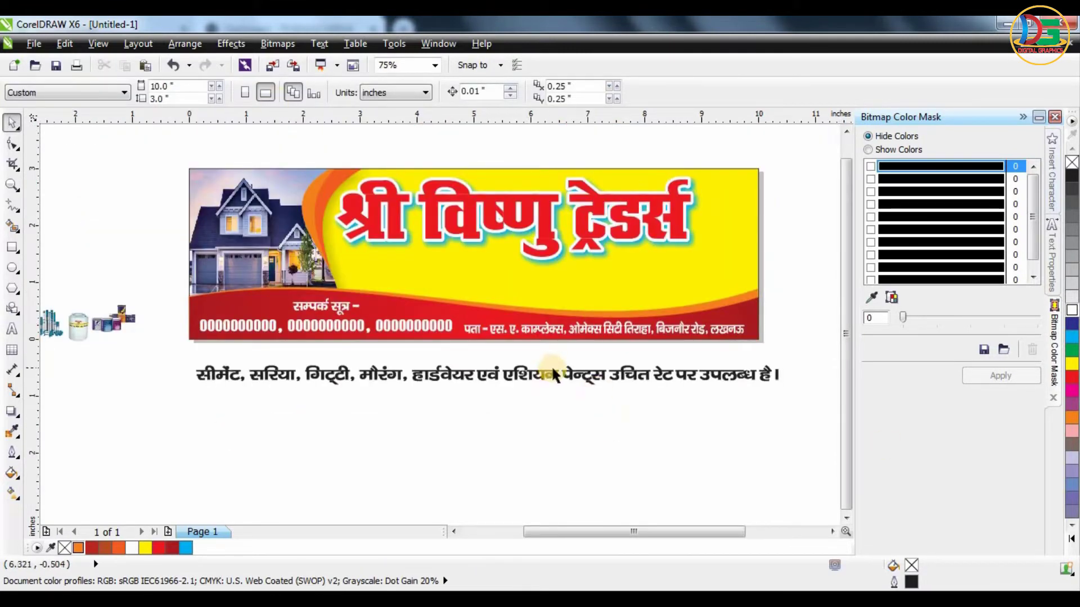
{"action": "left_click_drag", "start_coordinate": [565, 377], "coordinate": [589, 283]}
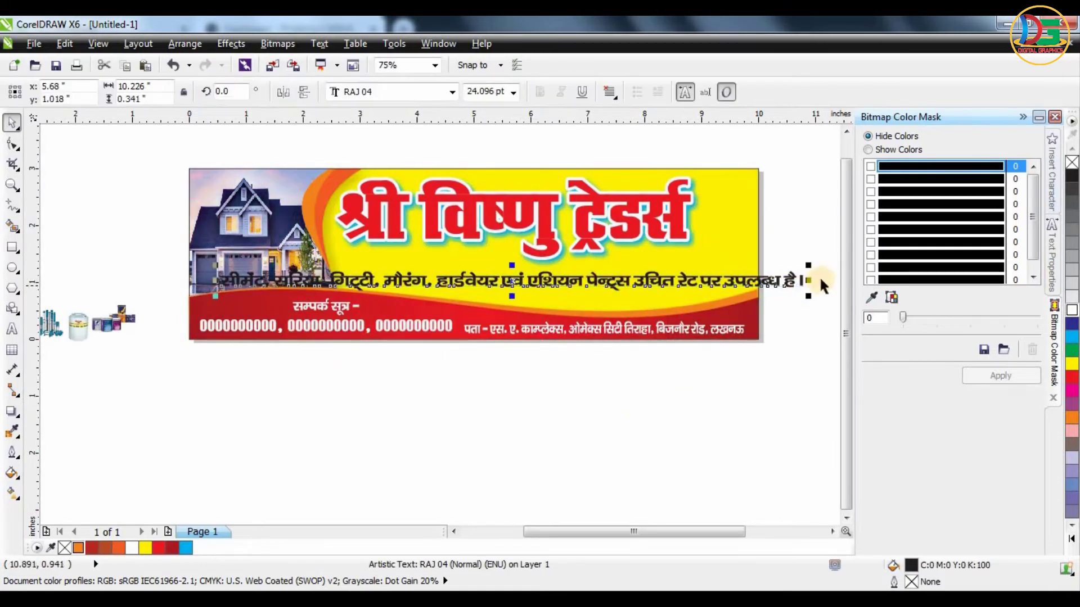
{"action": "left_click_drag", "start_coordinate": [808, 279], "coordinate": [740, 278]}
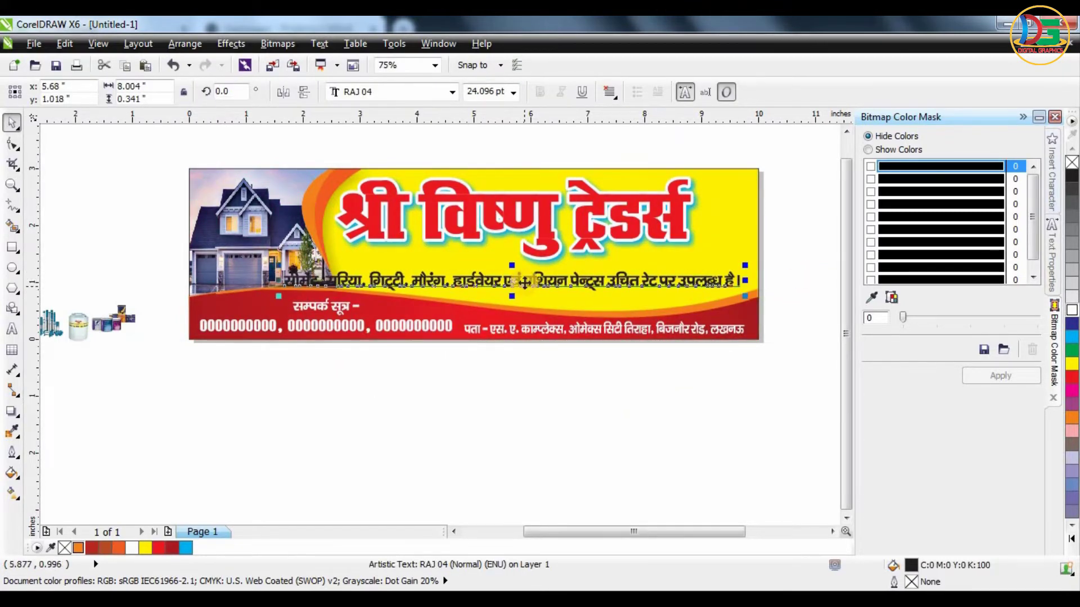
Break the product line after "एवं" and place the two-line text below the shop name at about x 6.027, y 1.025 inches.
{"action": "scroll", "coordinate": [525, 282], "scroll_direction": "up", "scroll_amount": 1}
{"action": "left_click", "coordinate": [525, 278]}
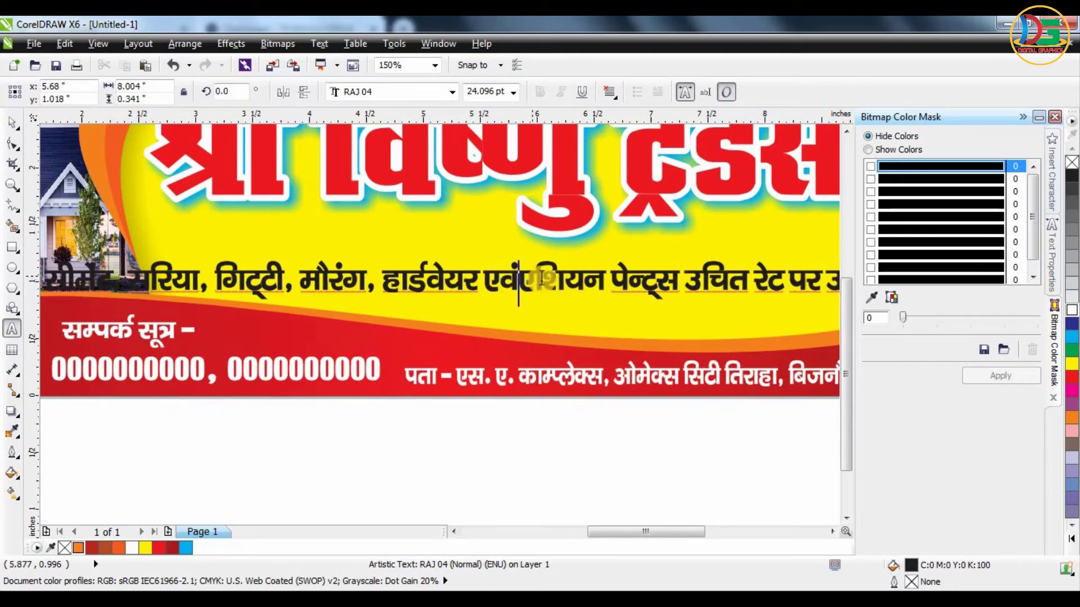
{"action": "key", "text": "Return"}
{"action": "left_click", "coordinate": [10, 123]}
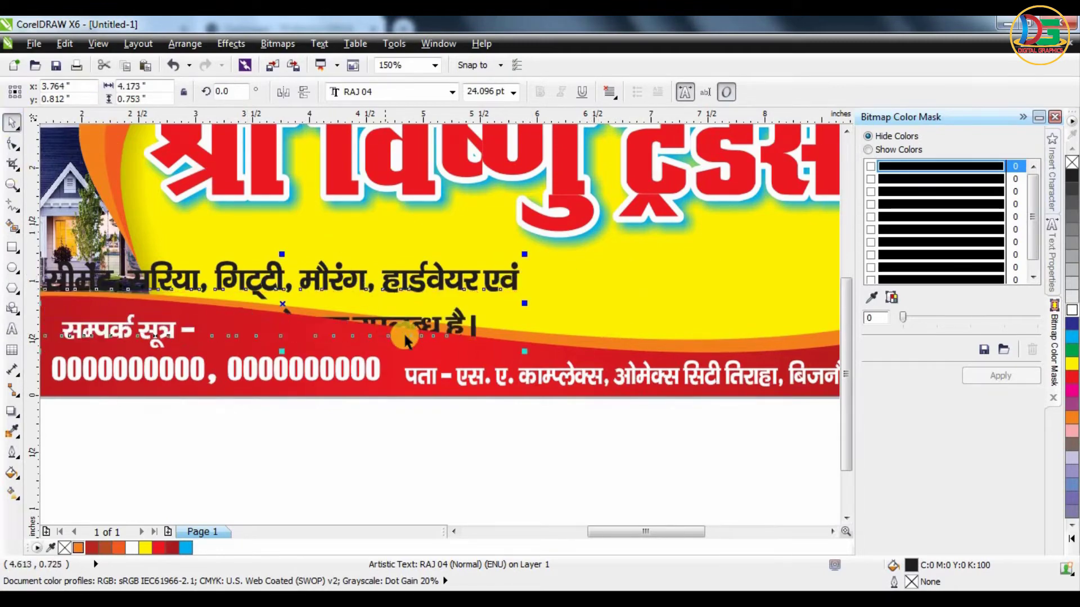
{"action": "key", "text": "F4"}
{"action": "left_click_drag", "start_coordinate": [433, 396], "coordinate": [564, 383]}
{"action": "scroll", "coordinate": [699, 413], "scroll_direction": "up", "scroll_amount": 1}
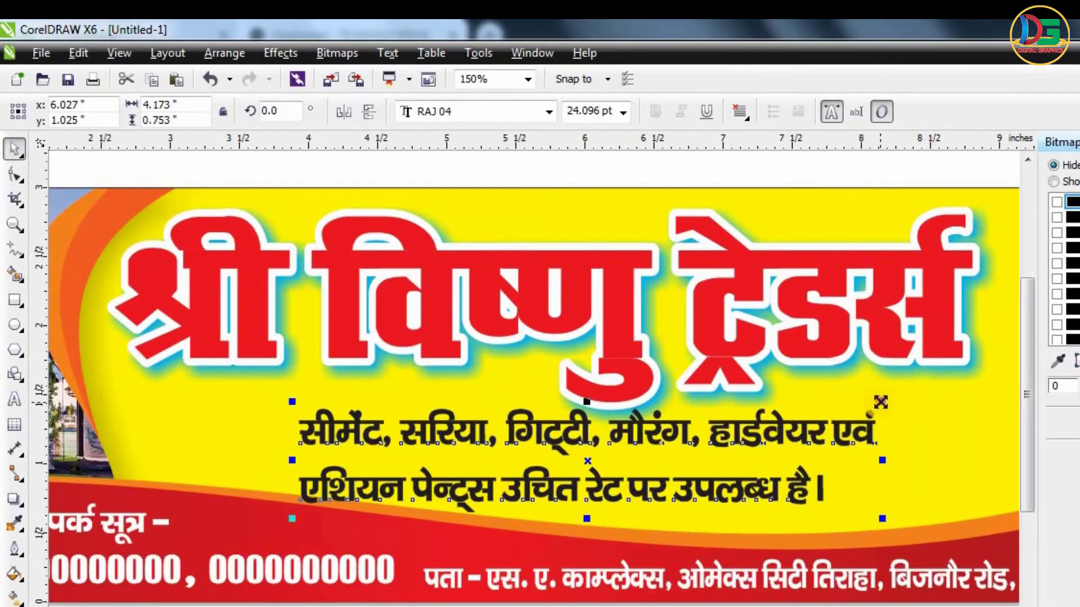
Scale the two-line product text down to about 18.172 pt and centre-align its lines.
{"action": "left_click_drag", "start_coordinate": [881, 402], "coordinate": [810, 387]}
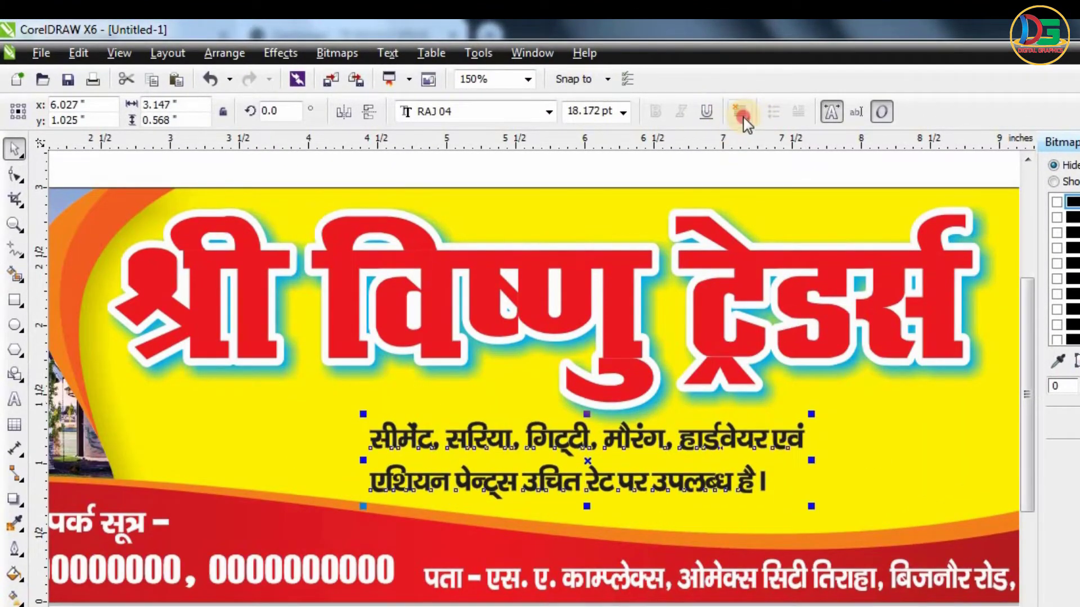
{"action": "left_click", "coordinate": [740, 112]}
{"action": "left_click", "coordinate": [751, 178]}
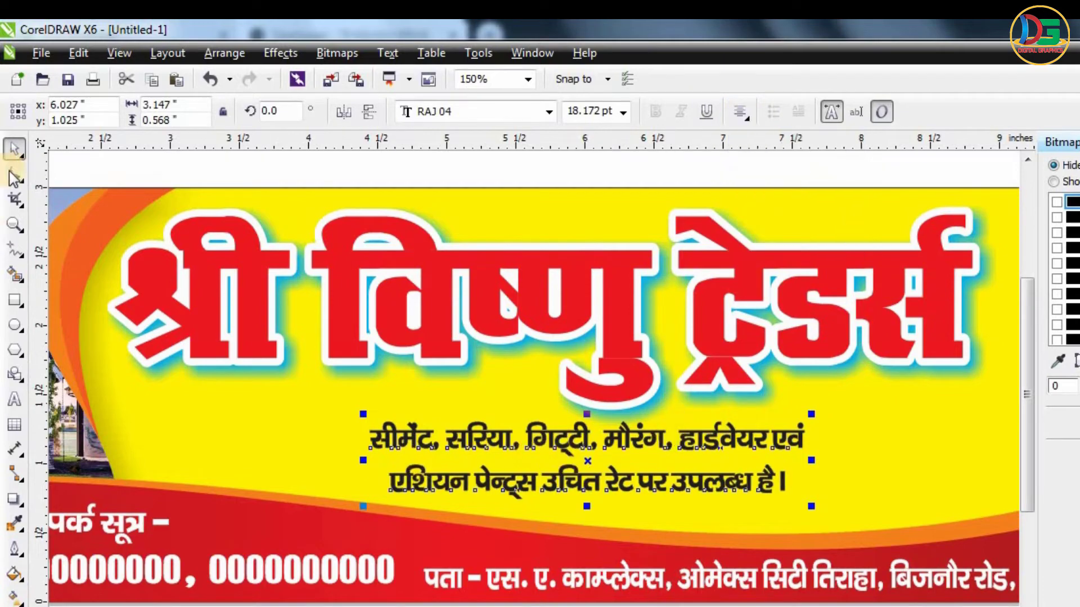
Tighten the product text's line spacing so the block is about 0.543 inches high.
{"action": "left_click", "coordinate": [14, 177]}
{"action": "left_click_drag", "start_coordinate": [361, 508], "coordinate": [362, 495]}
{"action": "left_click", "coordinate": [14, 149]}
{"action": "scroll", "coordinate": [741, 495], "scroll_direction": "down", "scroll_amount": 1}
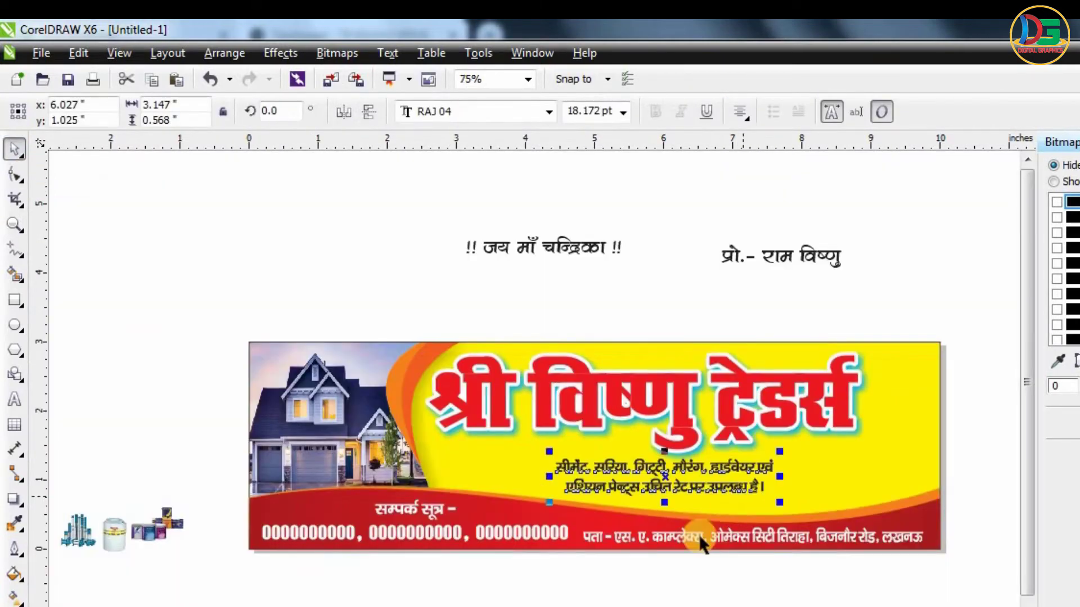
{"action": "left_click", "coordinate": [709, 593]}
Give the product text a white 4.0 pt outline with rounded corners, placed behind the fill and scaled with the object.
{"action": "scroll", "coordinate": [717, 498], "scroll_direction": "up", "scroll_amount": 1}
{"action": "left_click", "coordinate": [720, 476]}
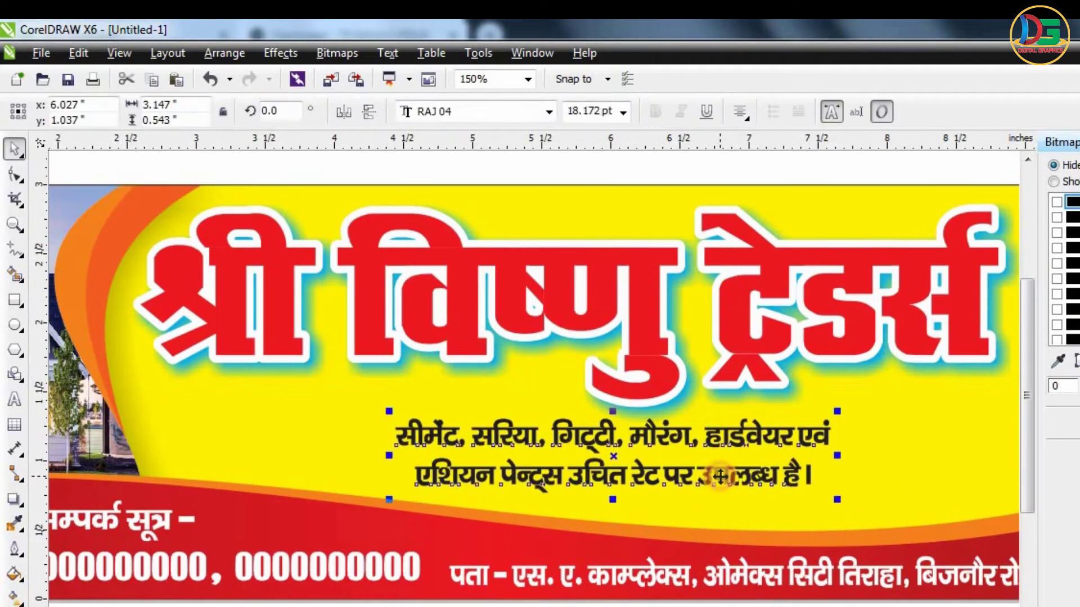
{"action": "key", "text": "F12"}
{"action": "left_click", "coordinate": [551, 274]}
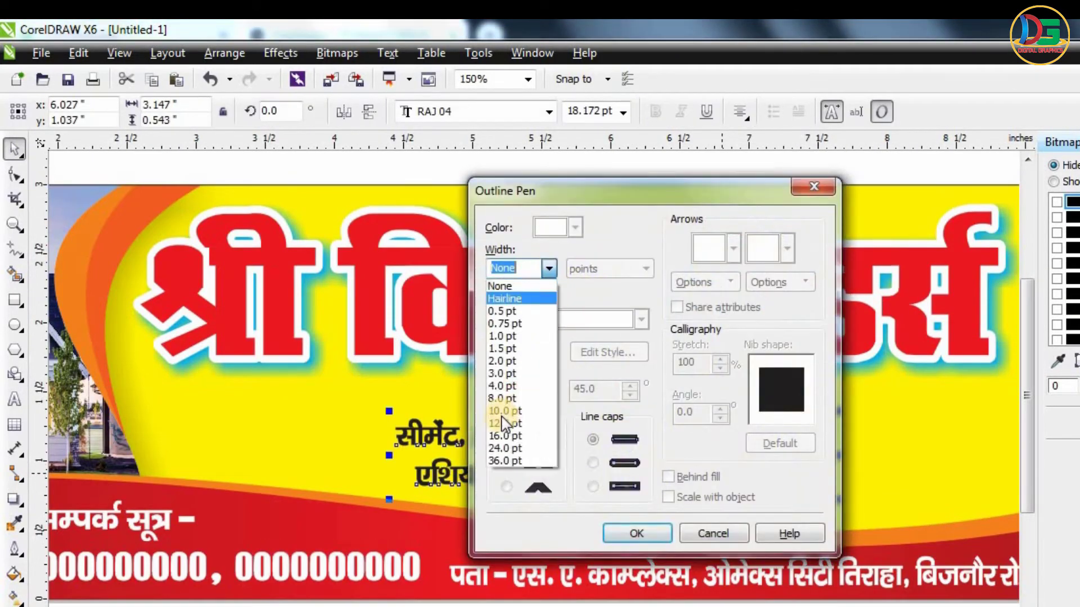
{"action": "left_click", "coordinate": [512, 395]}
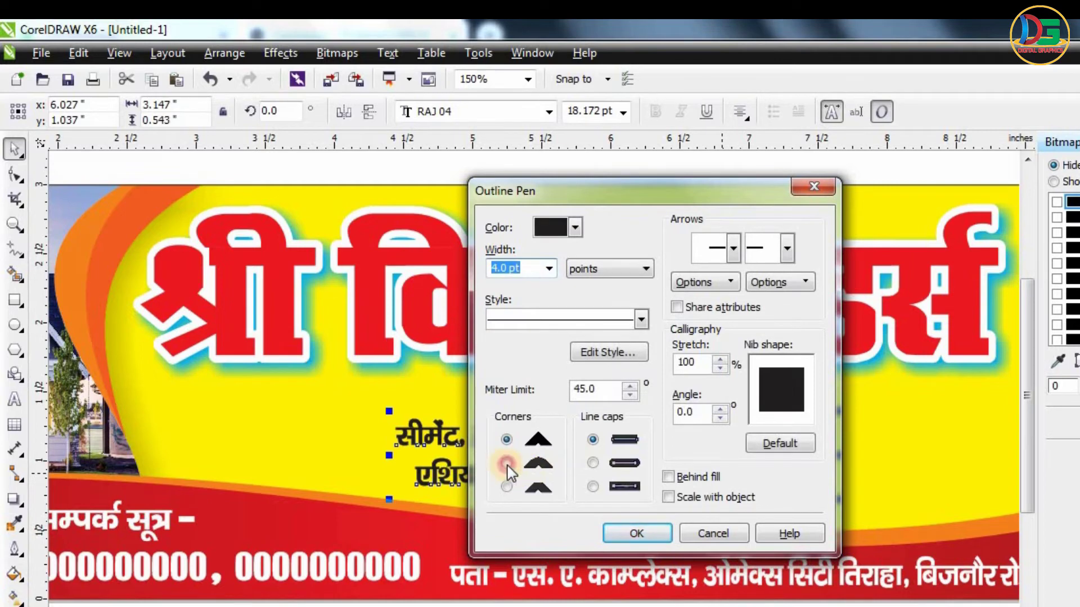
{"action": "left_click", "coordinate": [506, 463]}
{"action": "left_click", "coordinate": [670, 497]}
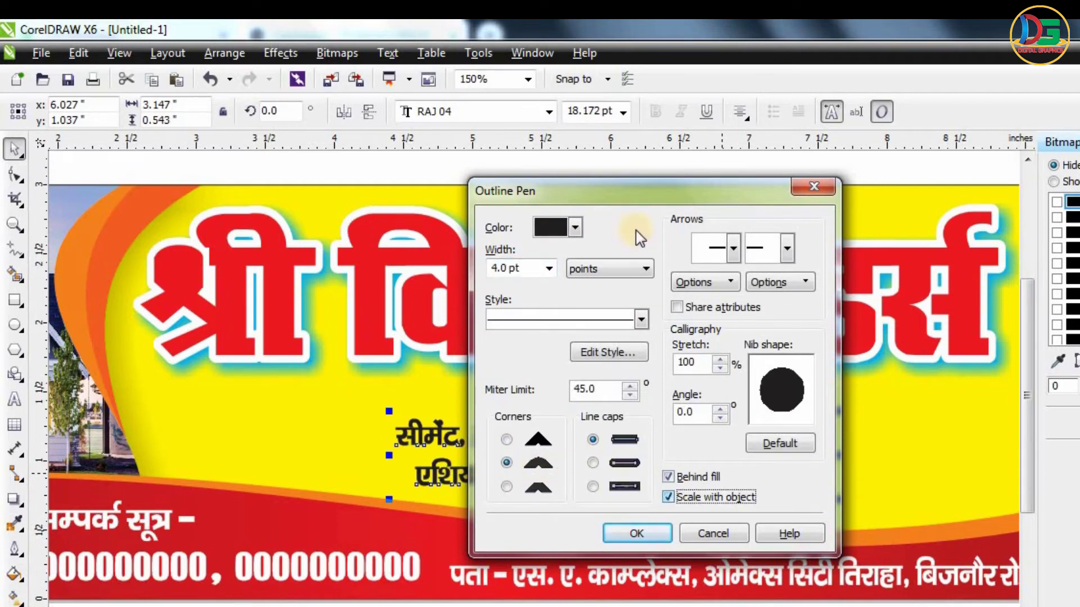
{"action": "left_click", "coordinate": [575, 227]}
{"action": "left_click", "coordinate": [606, 265]}
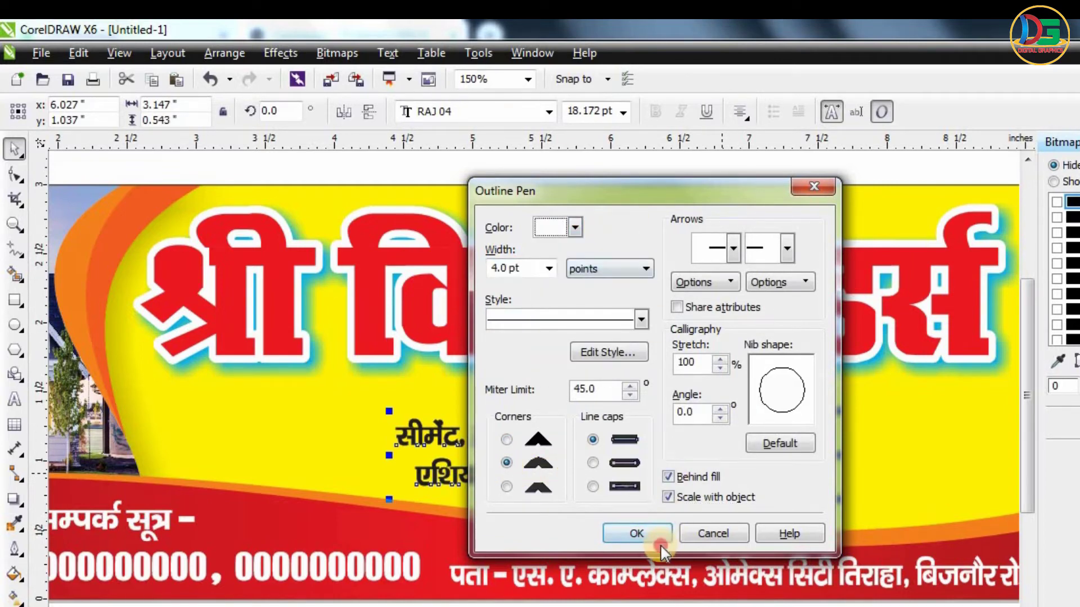
{"action": "left_click", "coordinate": [636, 534]}
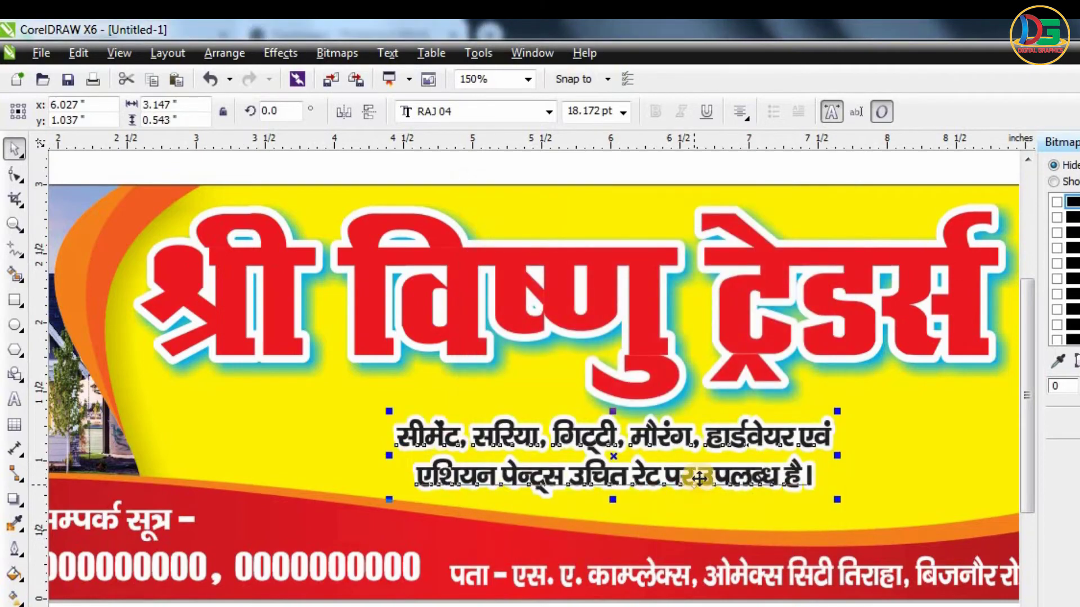
Set the product text's outline width to 3.0 pt.
{"action": "key", "text": "F12"}
{"action": "left_click", "coordinate": [549, 268]}
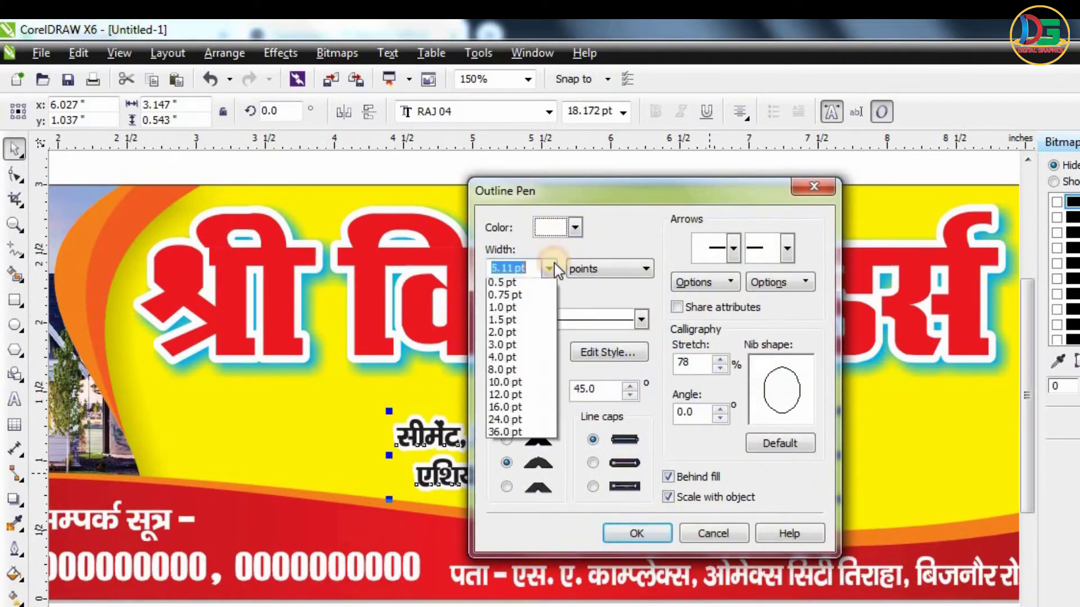
{"action": "left_click", "coordinate": [513, 360]}
{"action": "left_click", "coordinate": [636, 533]}
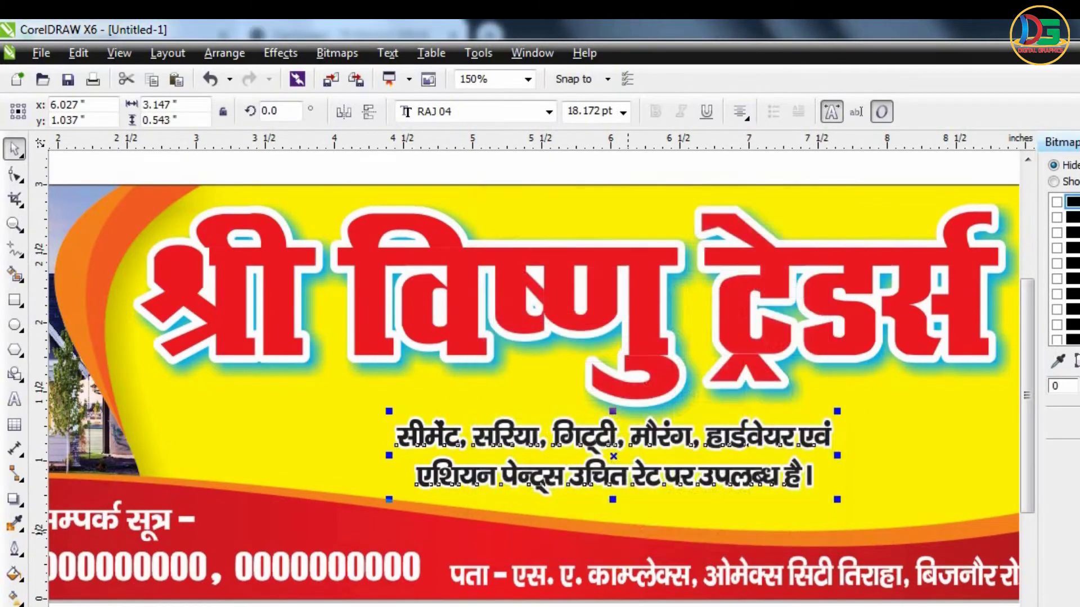
Draw a white rectangle about 0.688 × 0.66 inches between the house photo and product text, with a 2.0 pt orange outline.
{"action": "scroll", "coordinate": [613, 580], "scroll_direction": "down", "scroll_amount": 3}
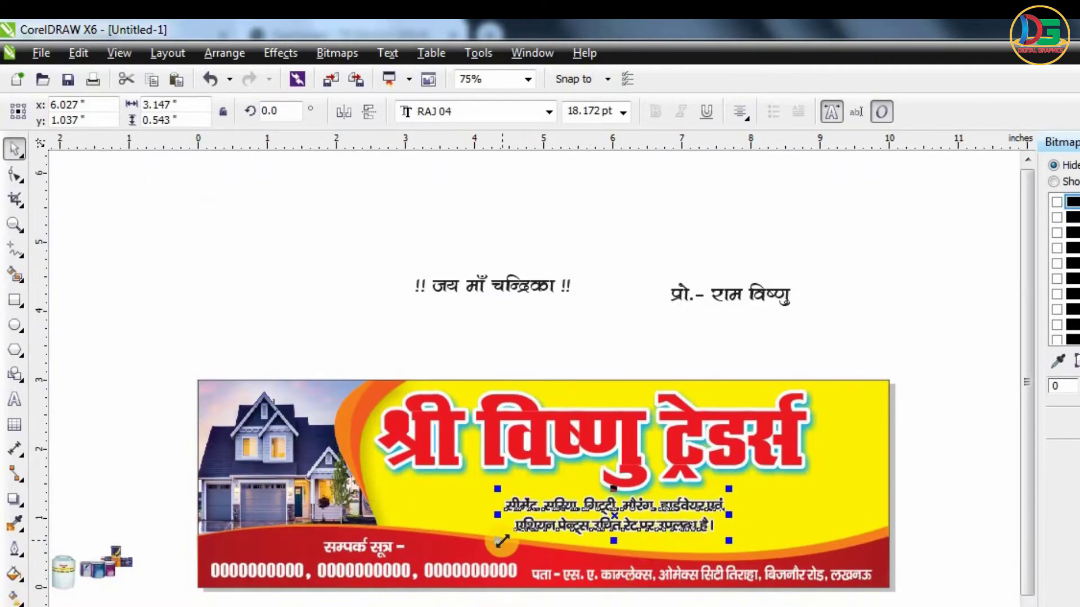
{"action": "left_click", "coordinate": [16, 302]}
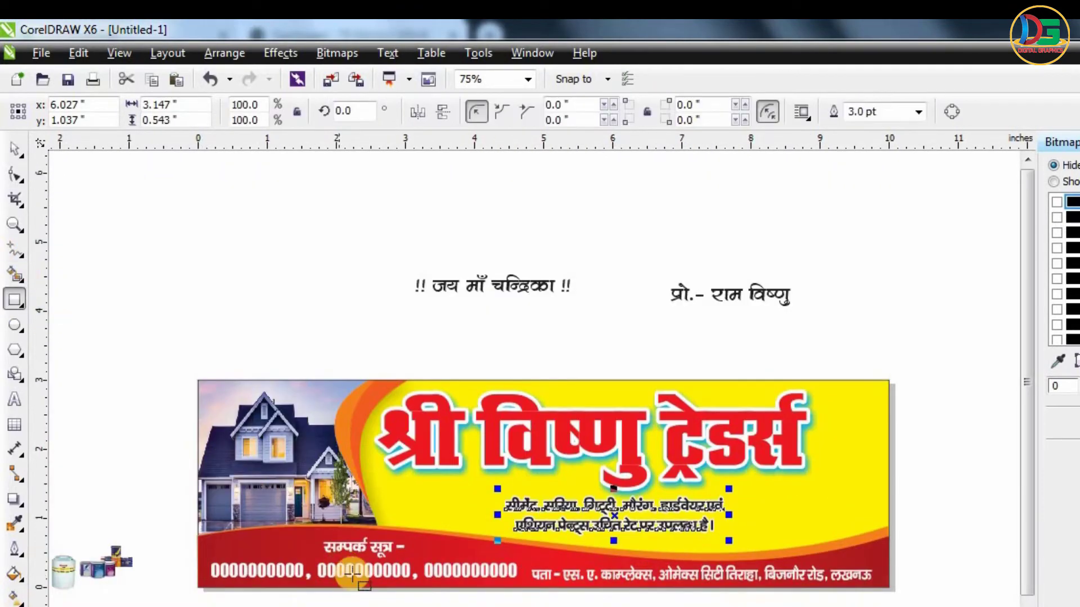
{"action": "scroll", "coordinate": [352, 574], "scroll_direction": "up", "scroll_amount": 3}
{"action": "left_click_drag", "start_coordinate": [417, 388], "coordinate": [514, 481]}
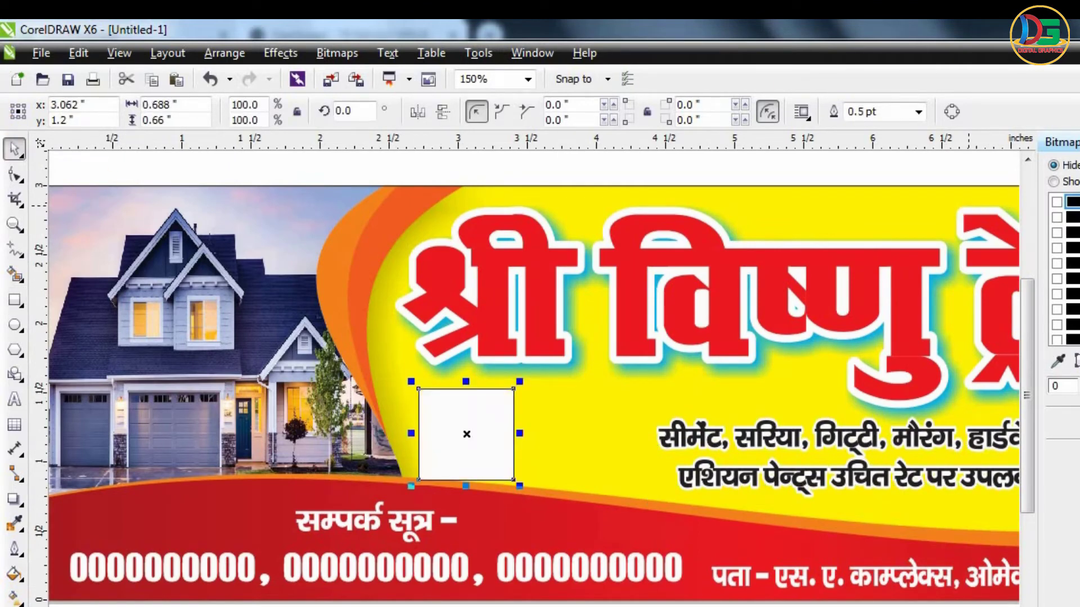
{"action": "left_click", "coordinate": [922, 115]}
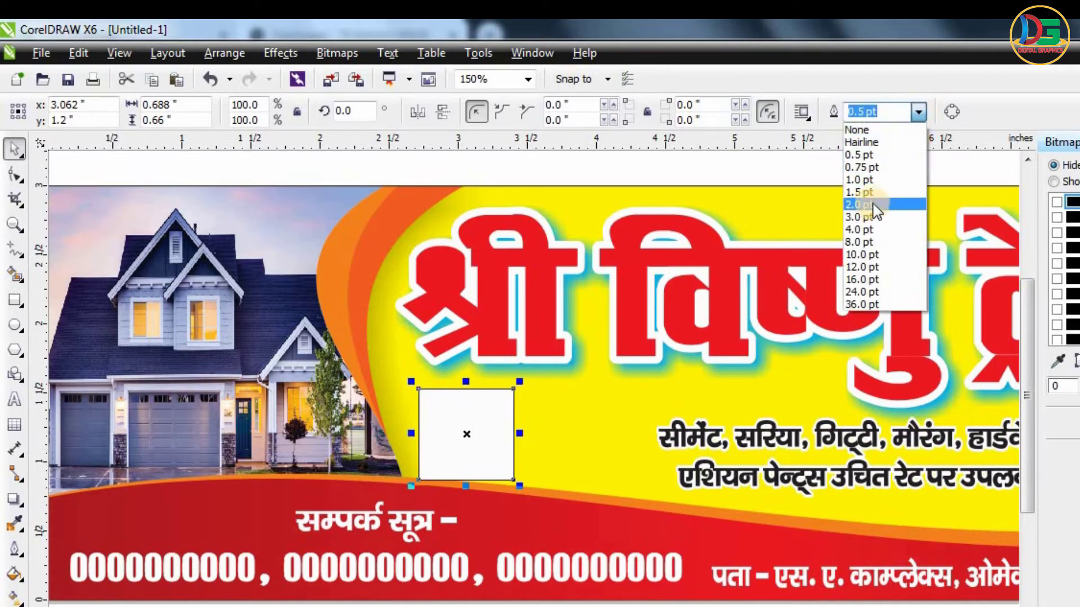
{"action": "left_click", "coordinate": [893, 211]}
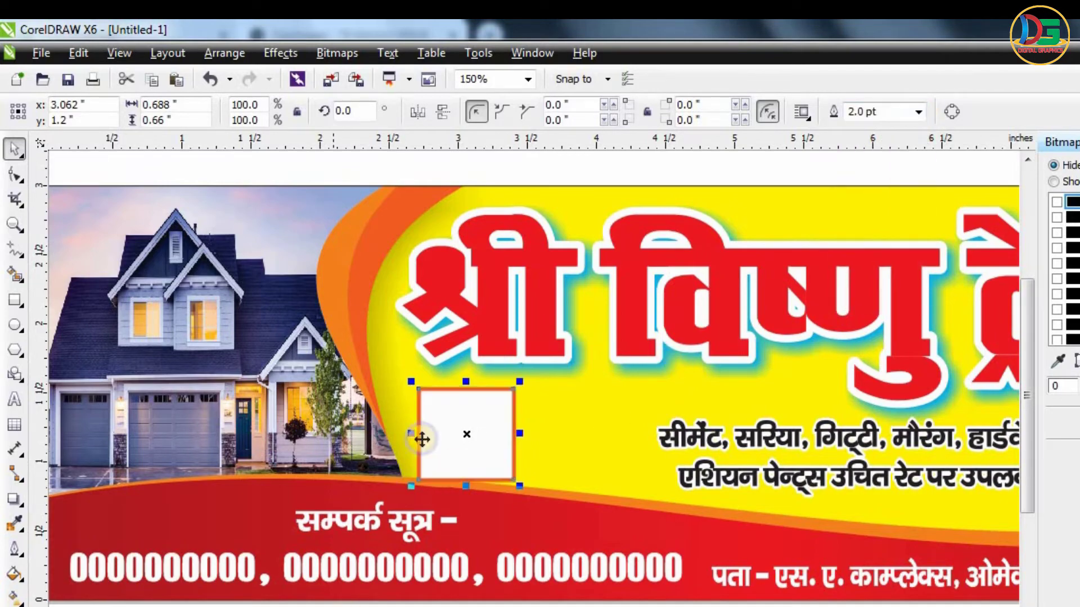
Duplicate the orange-outlined rectangle just to its right and skew both into right-leaning parallelograms spanning about 1.688 inches.
{"action": "left_click_drag", "start_coordinate": [481, 434], "coordinate": [549, 445]}
{"action": "right_click", "coordinate": [549, 445]}
{"action": "left_click", "coordinate": [439, 431], "text": "shift"}
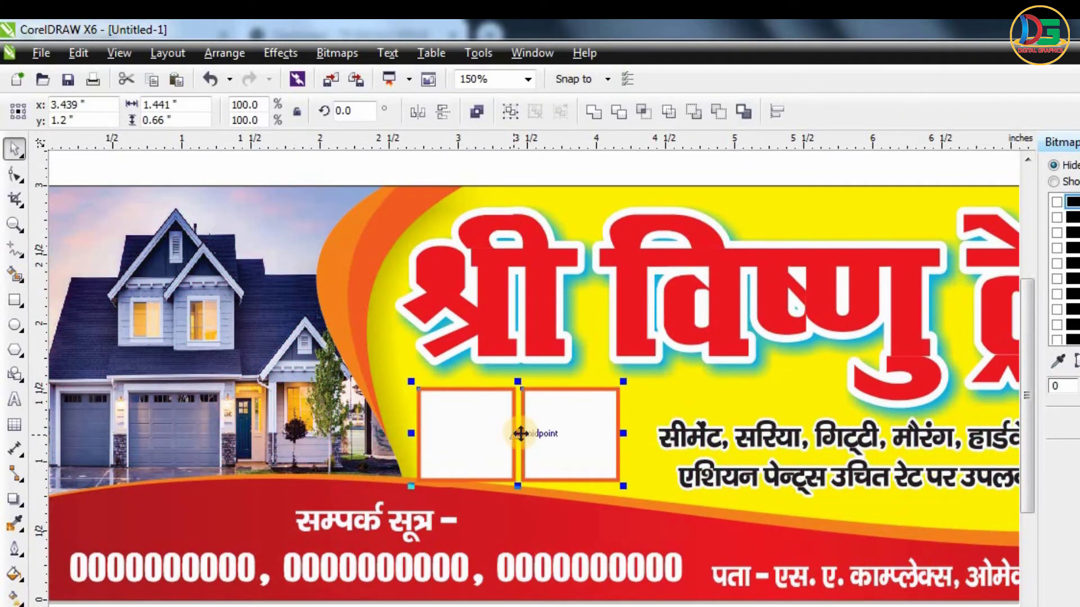
{"action": "left_click", "coordinate": [512, 432]}
{"action": "left_click_drag", "start_coordinate": [517, 381], "coordinate": [554, 382]}
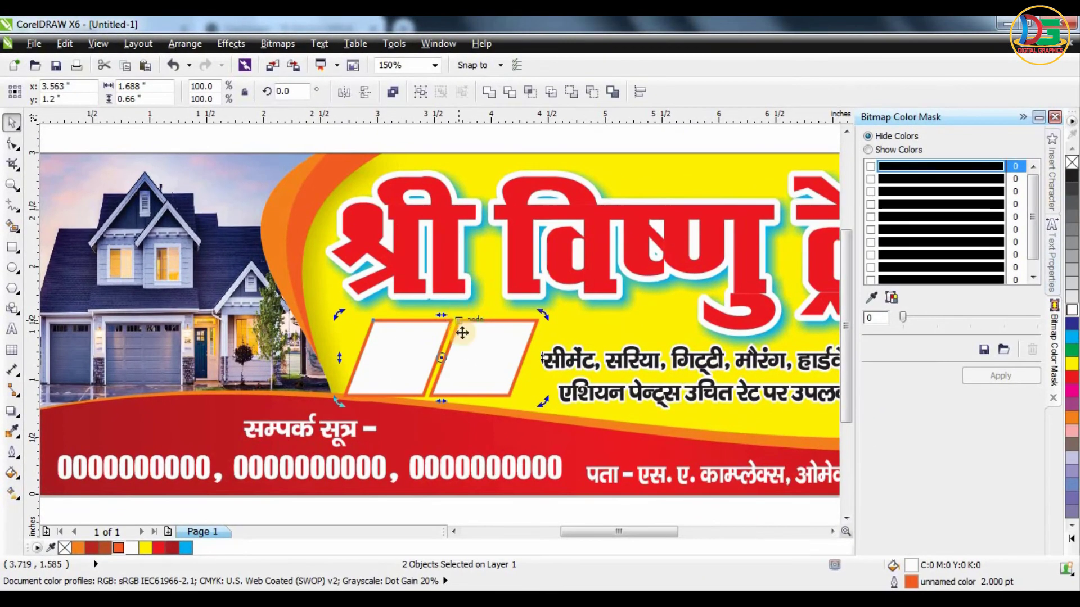
Raise the two slanted boxes slightly to about y 1.22 inches.
{"action": "left_click_drag", "start_coordinate": [462, 332], "coordinate": [462, 330]}
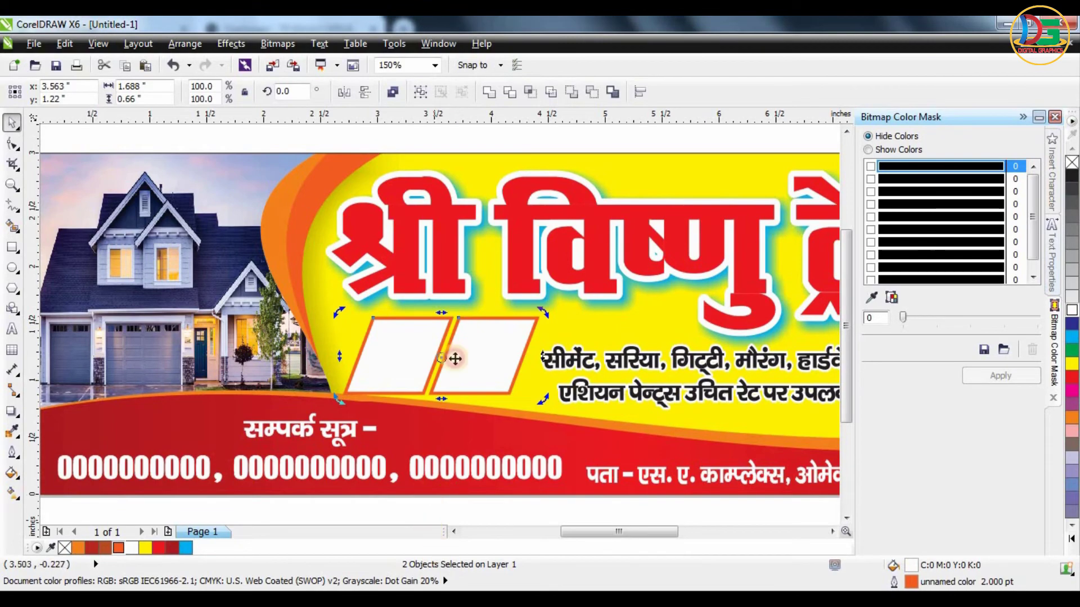
{"action": "left_click", "coordinate": [557, 510]}
{"action": "left_click", "coordinate": [495, 358]}
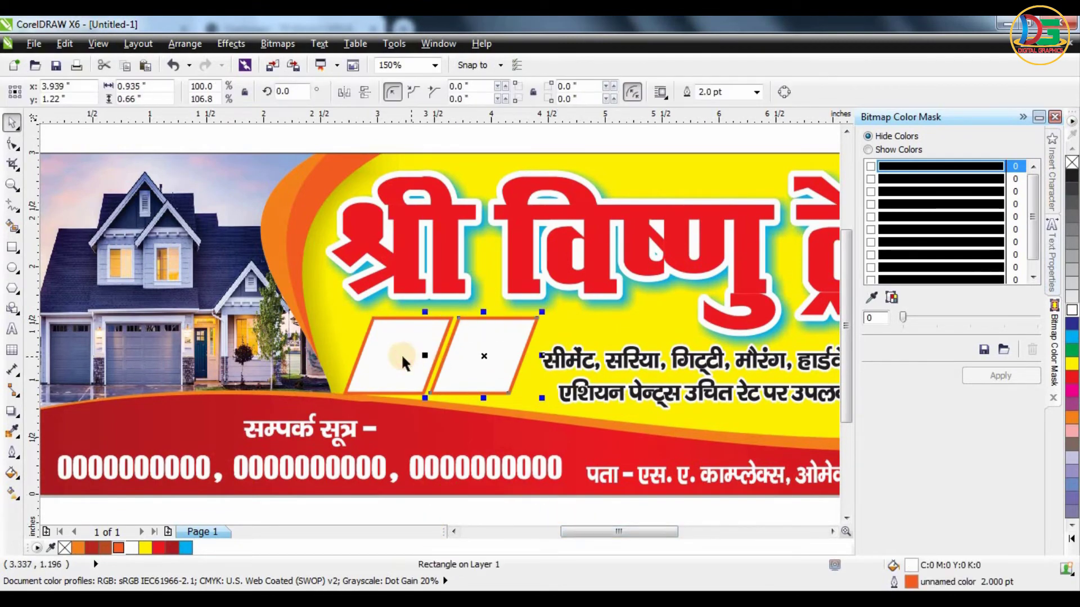
Duplicate both slanted boxes to the other side of the product text, near the banner's far edge at the same height.
{"action": "left_click", "coordinate": [400, 355], "text": "shift"}
{"action": "scroll", "coordinate": [344, 307], "scroll_direction": "down", "scroll_amount": 1}
{"action": "left_click_drag", "start_coordinate": [391, 327], "coordinate": [709, 332]}
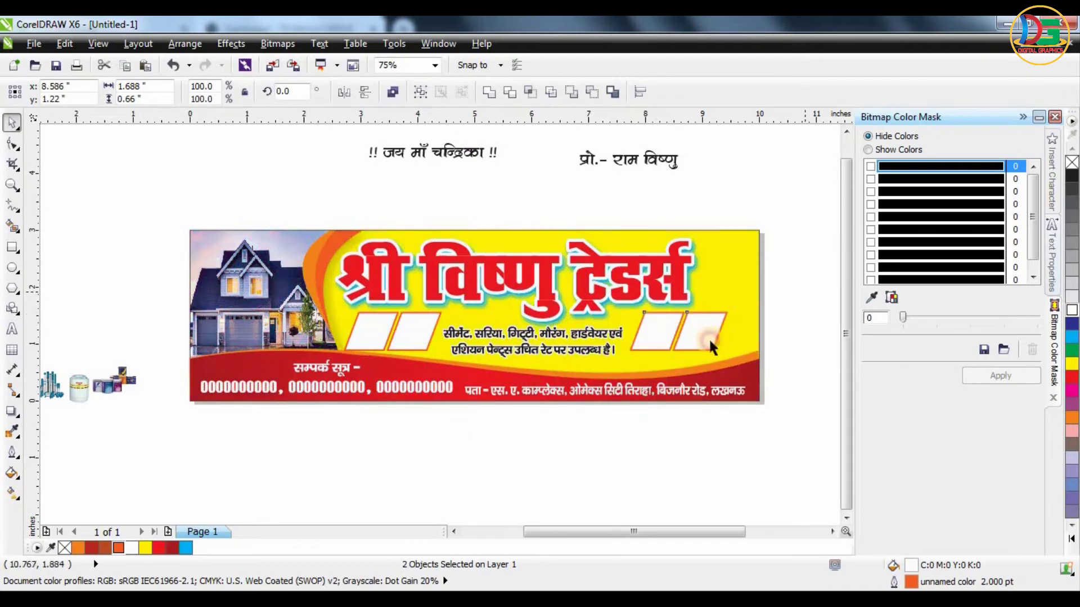
{"action": "left_click", "coordinate": [764, 286]}
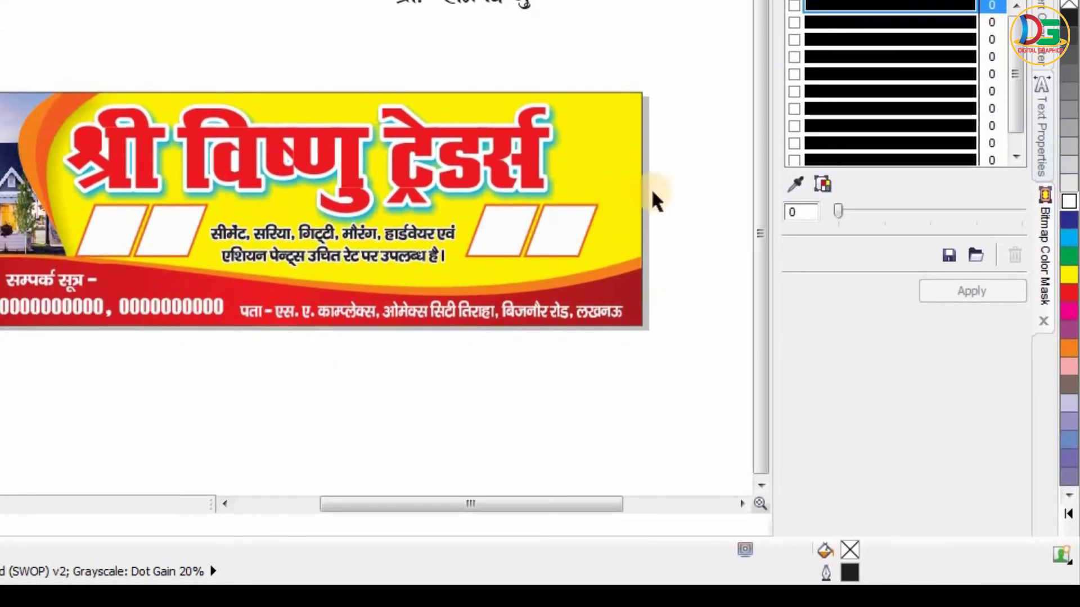
{"action": "left_click_drag", "start_coordinate": [528, 228], "coordinate": [561, 227]}
Widen the red shop name so it extends almost to the banner's far edge.
{"action": "left_click", "coordinate": [676, 170]}
{"action": "left_click", "coordinate": [383, 152]}
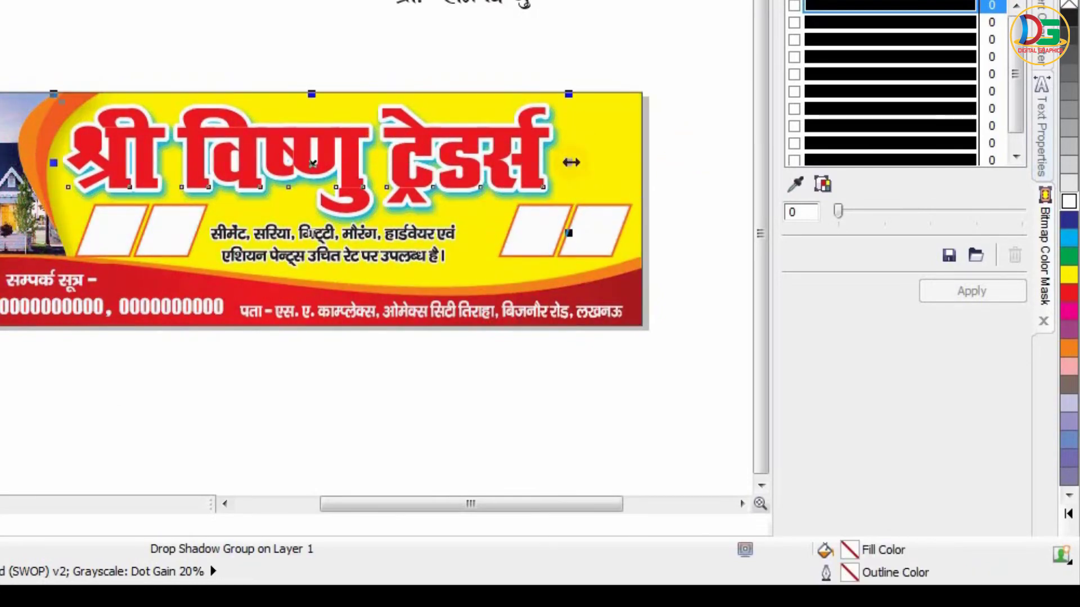
{"action": "left_click_drag", "start_coordinate": [571, 163], "coordinate": [664, 163]}
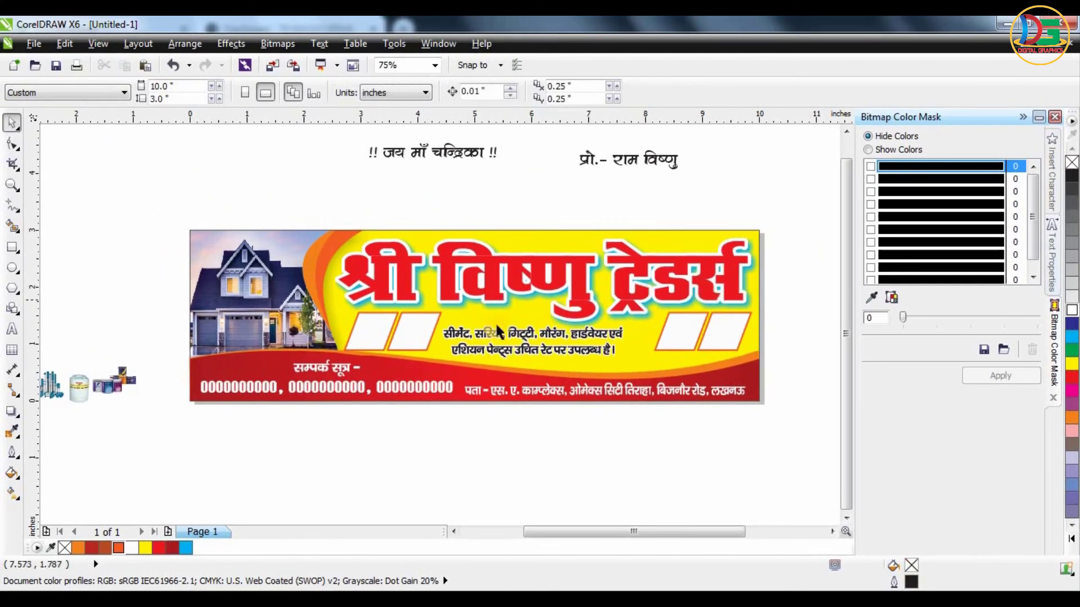
Enlarge the two-line product text to about 3.57 × 0.633 inches to fill the space between the slanted boxes.
{"action": "scroll", "coordinate": [508, 327], "scroll_direction": "up", "scroll_amount": 2}
{"action": "left_click", "coordinate": [721, 356]}
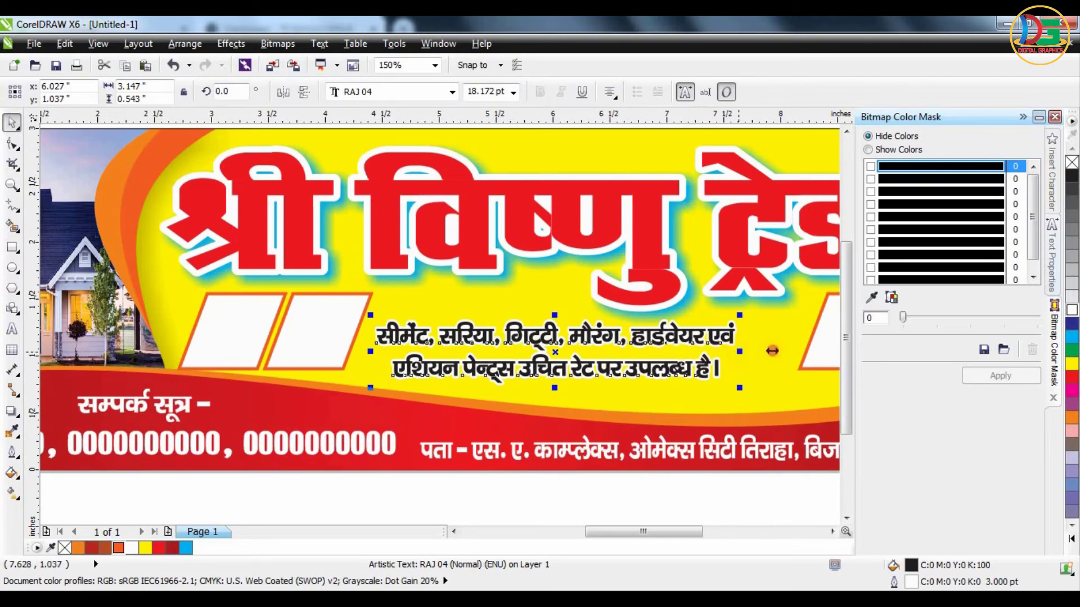
{"action": "left_click_drag", "start_coordinate": [739, 351], "coordinate": [787, 351]}
{"action": "left_click_drag", "start_coordinate": [578, 388], "coordinate": [578, 397]}
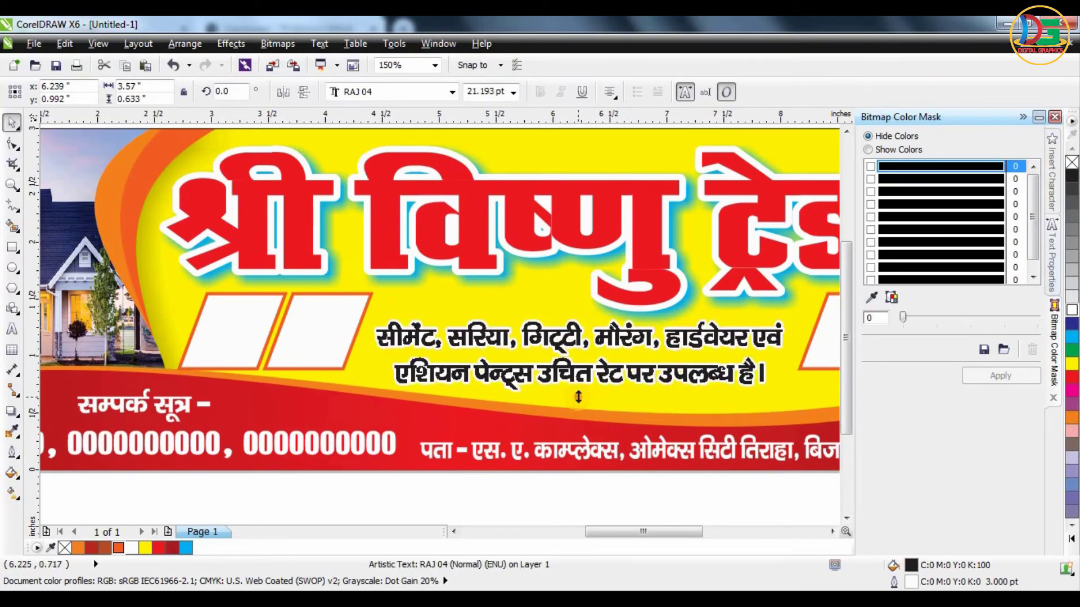
Place the slogan "!! जय माँ चन्द्रिका !!" above the shop name, shrink it to about 1.601 inches wide and fill it magenta.
{"action": "scroll", "coordinate": [489, 472], "scroll_direction": "down", "scroll_amount": 2}
{"action": "left_click", "coordinate": [439, 220]}
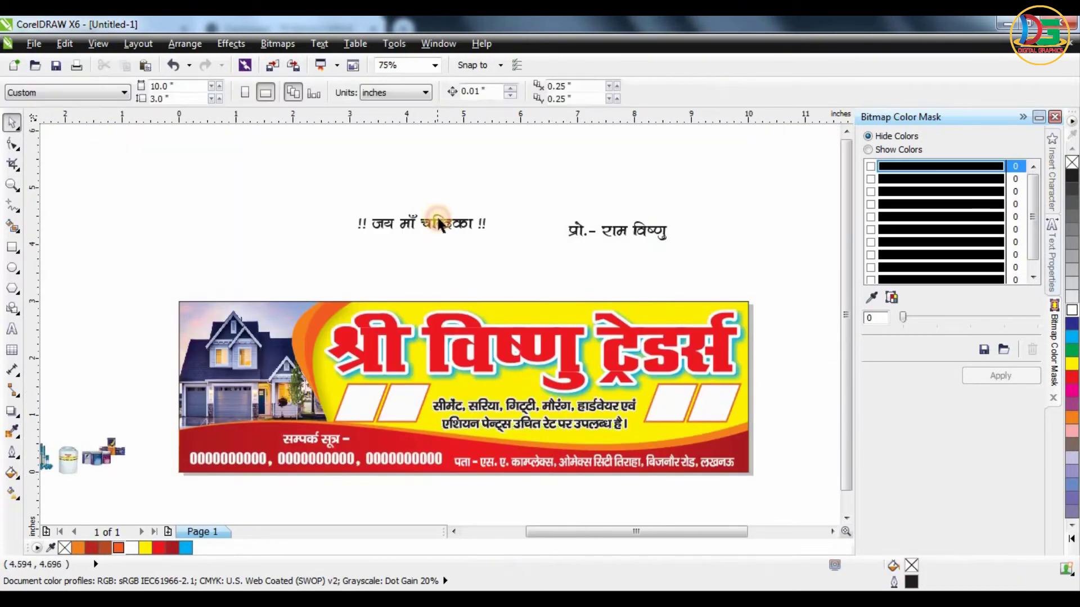
{"action": "left_click_drag", "start_coordinate": [439, 223], "coordinate": [559, 315]}
{"action": "scroll", "coordinate": [560, 315], "scroll_direction": "up", "scroll_amount": 2}
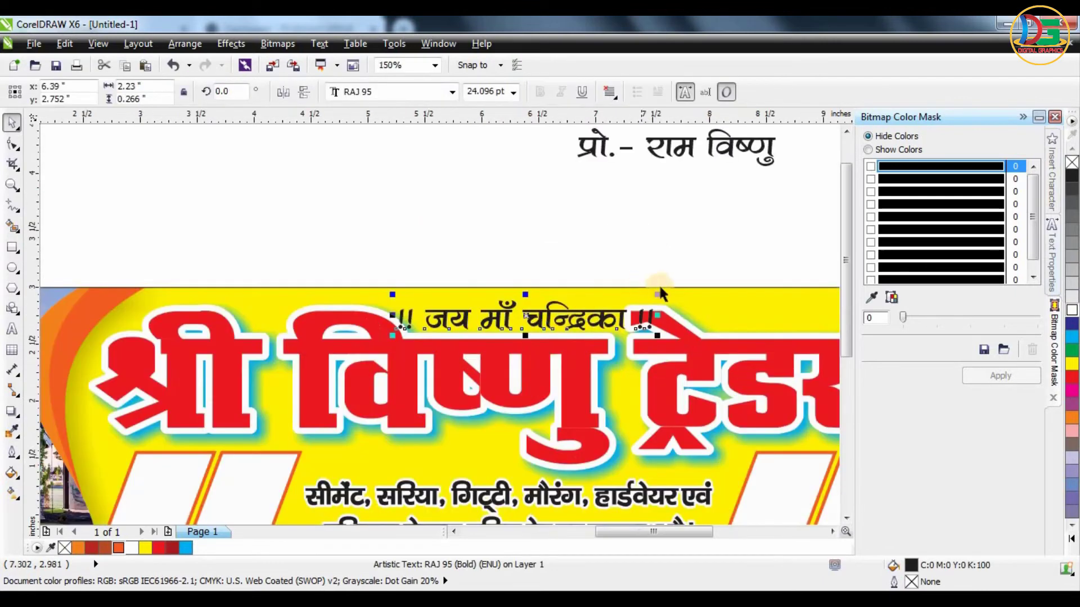
{"action": "left_click_drag", "start_coordinate": [623, 288], "coordinate": [625, 288]}
{"action": "left_click_drag", "start_coordinate": [537, 318], "coordinate": [528, 317]}
{"action": "left_click", "coordinate": [1071, 390]}
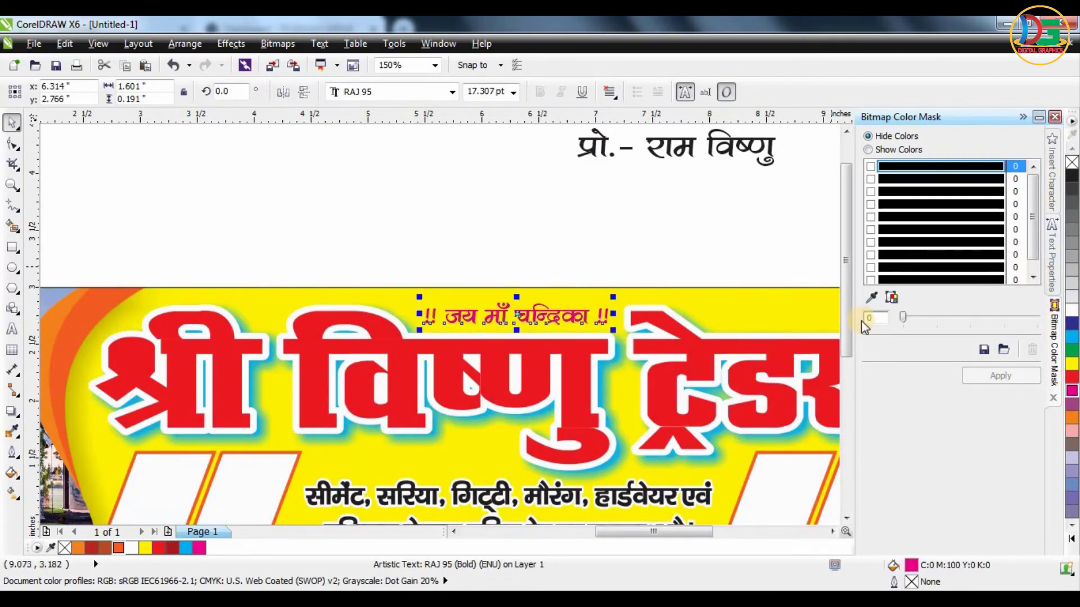
Give the slogan a white 1.5 pt outline with rounded corners, placed behind the fill and scaled with the object.
{"action": "key", "text": "F12"}
{"action": "left_click", "coordinate": [451, 221]}
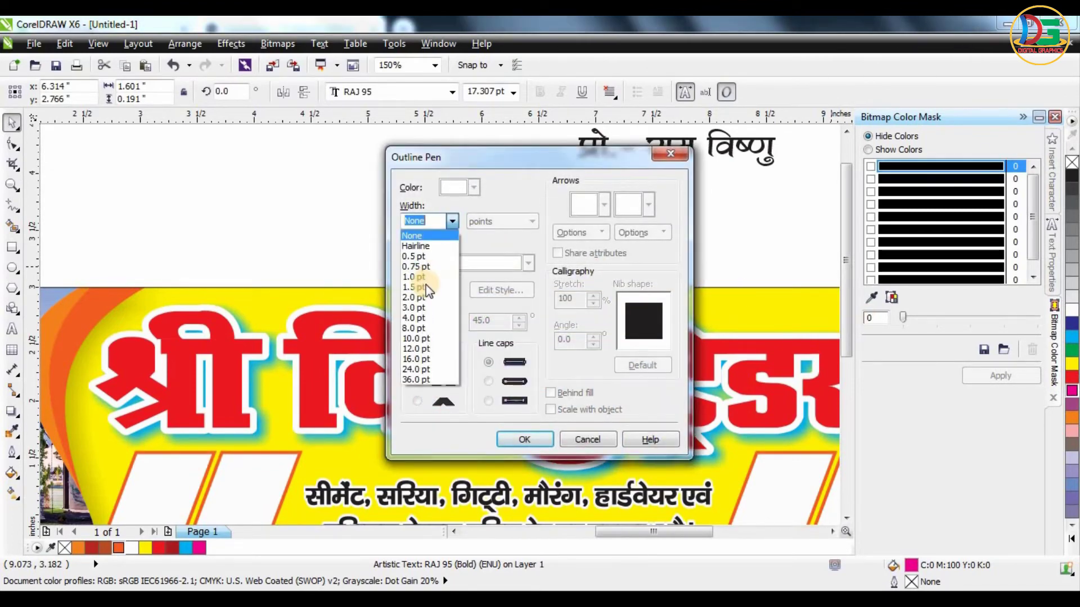
{"action": "left_click", "coordinate": [427, 284]}
{"action": "left_click", "coordinate": [417, 382]}
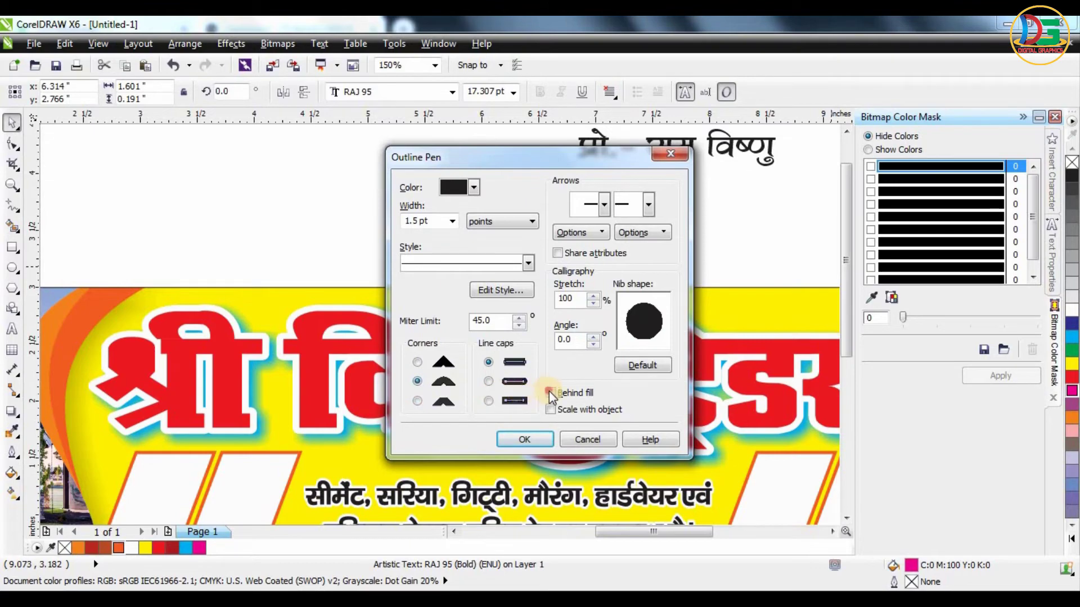
{"action": "left_click", "coordinate": [475, 188]}
{"action": "left_click", "coordinate": [497, 212]}
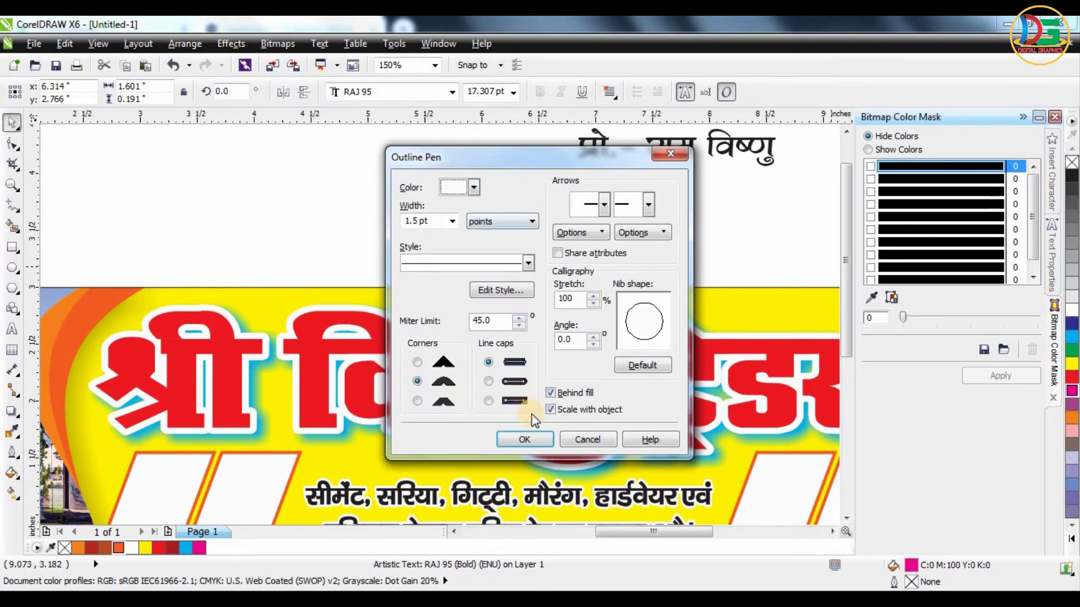
{"action": "left_click", "coordinate": [524, 440]}
Place the proprietor text above the shop name's last word, shrink it to about 1.198 inches wide and fill it blue (C94 M48 Y15 K0).
{"action": "scroll", "coordinate": [468, 283], "scroll_direction": "down", "scroll_amount": 1}
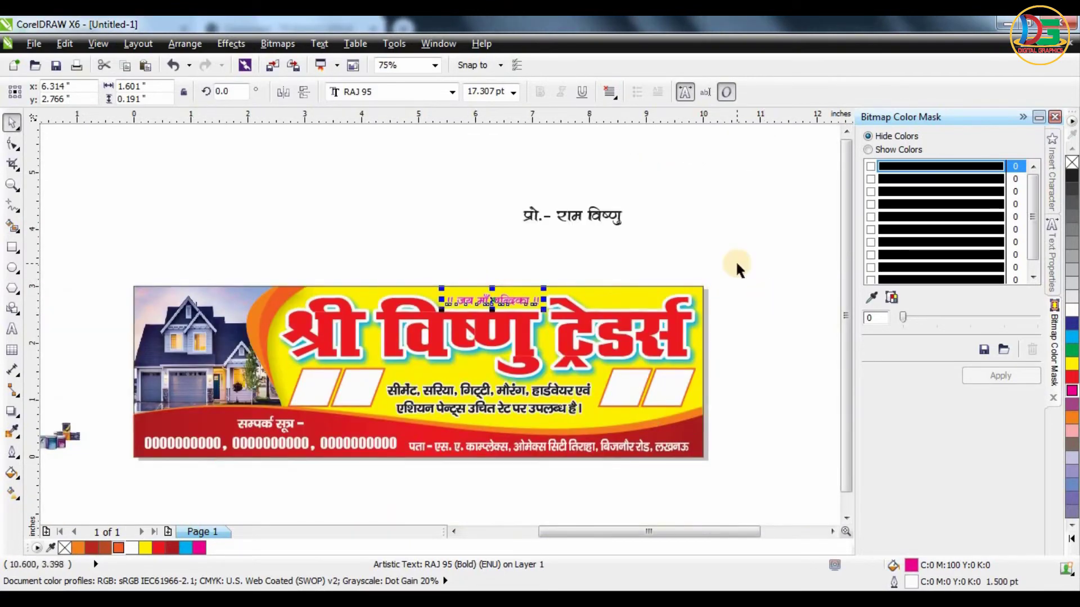
{"action": "scroll", "coordinate": [737, 266], "scroll_direction": "up", "scroll_amount": 1}
{"action": "left_click_drag", "start_coordinate": [509, 188], "coordinate": [592, 338]}
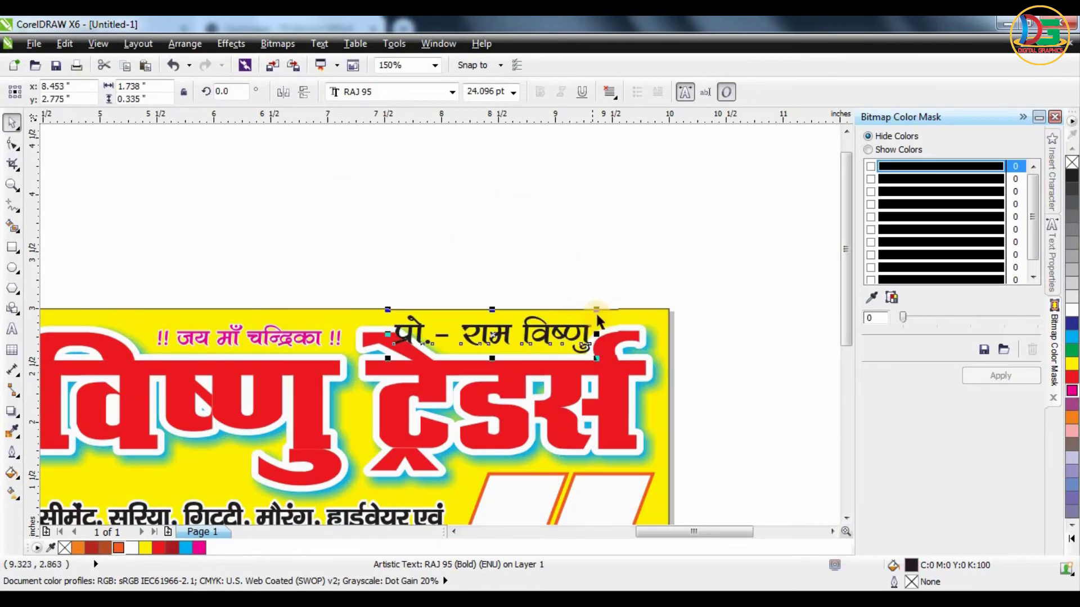
{"action": "left_click_drag", "start_coordinate": [569, 302], "coordinate": [563, 331]}
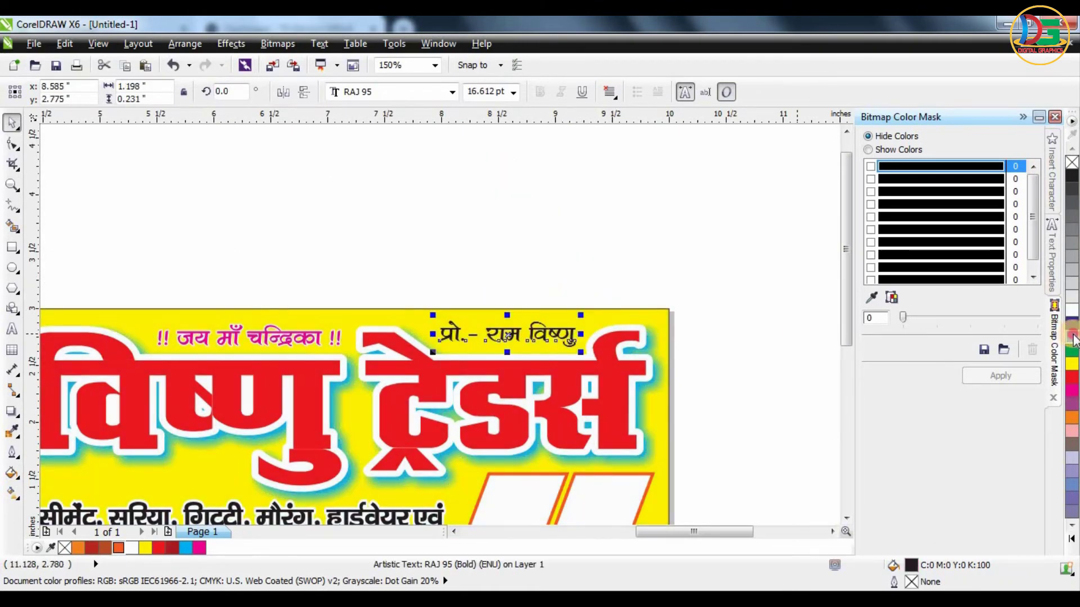
{"action": "left_click_drag", "start_coordinate": [1074, 340], "coordinate": [1046, 370]}
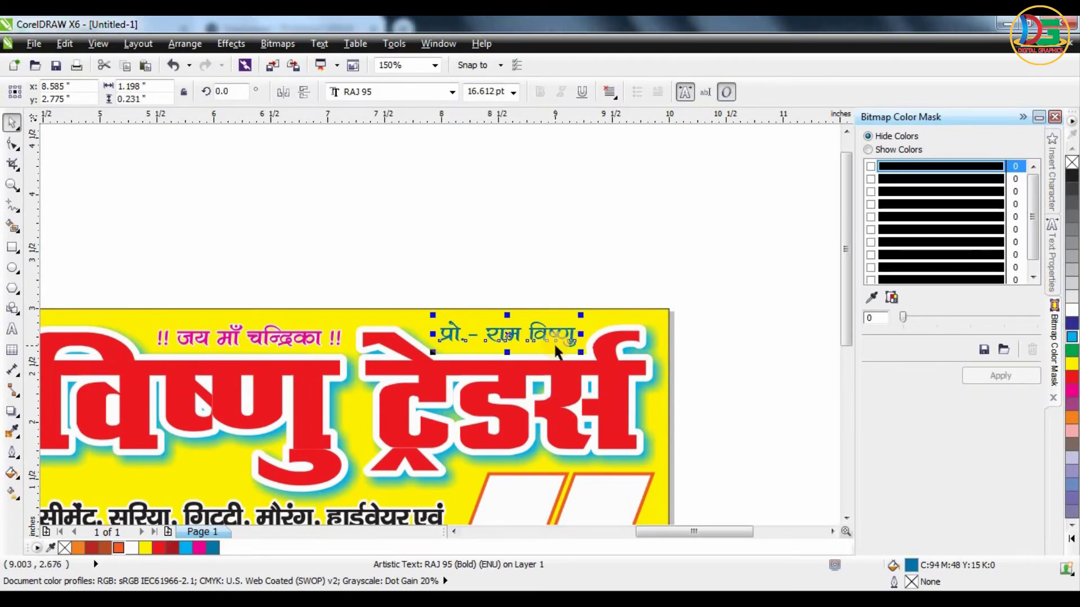
Give the proprietor text a white 3.0 pt outline with rounded corners and extended line caps.
{"action": "scroll", "coordinate": [553, 342], "scroll_direction": "up", "scroll_amount": 2}
{"action": "key", "text": "F12"}
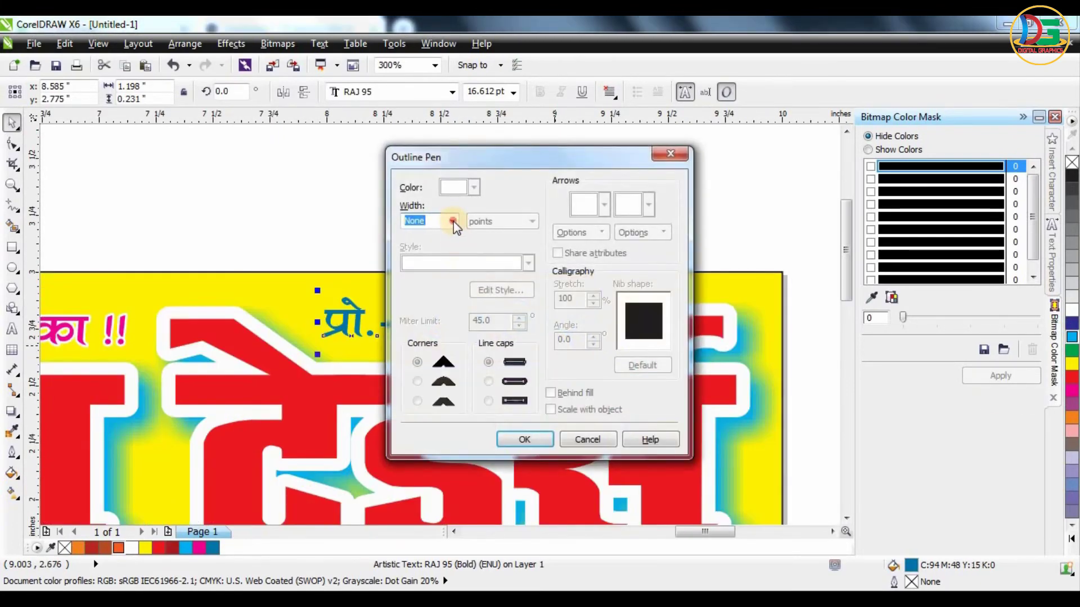
{"action": "left_click", "coordinate": [453, 221]}
{"action": "left_click", "coordinate": [415, 318]}
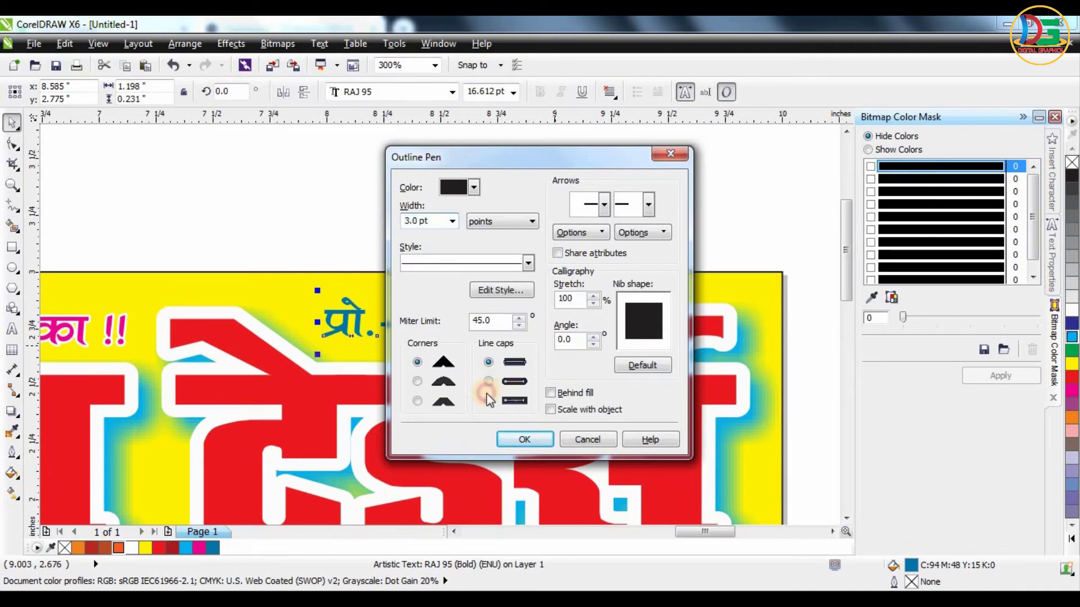
{"action": "left_click", "coordinate": [488, 397]}
{"action": "left_click", "coordinate": [476, 187]}
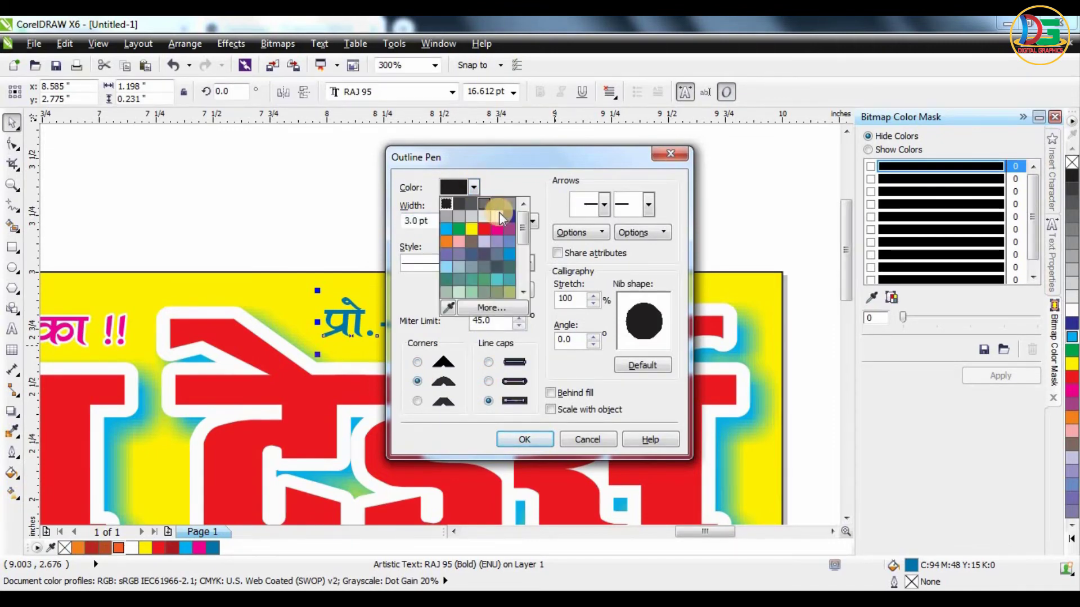
{"action": "left_click", "coordinate": [494, 211]}
{"action": "left_click", "coordinate": [539, 440]}
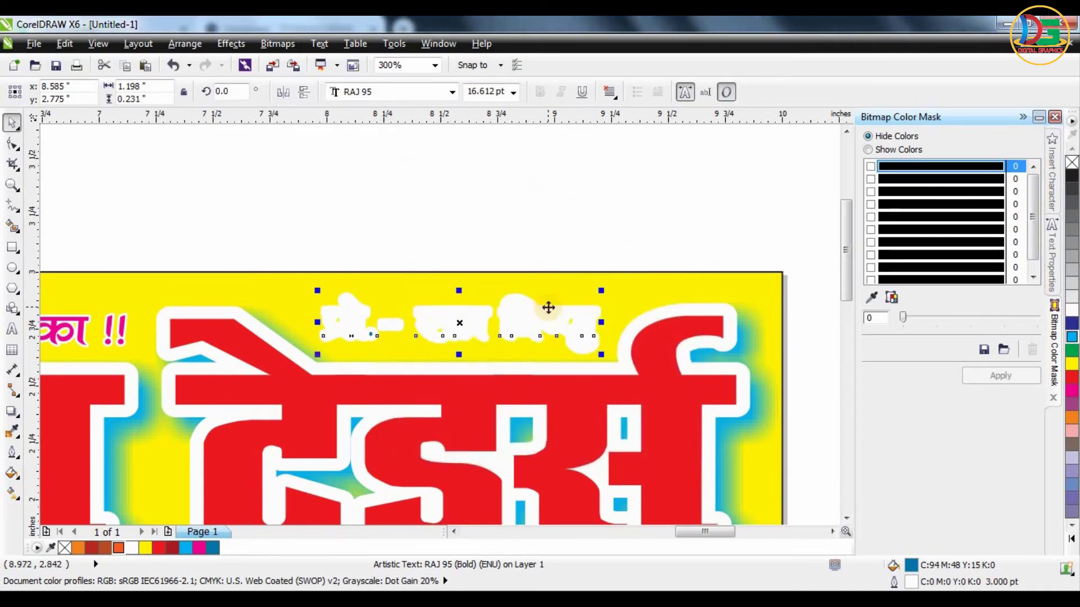
Set the proprietor text's outline to sit behind the fill and scale with the object.
{"action": "key", "text": "F12"}
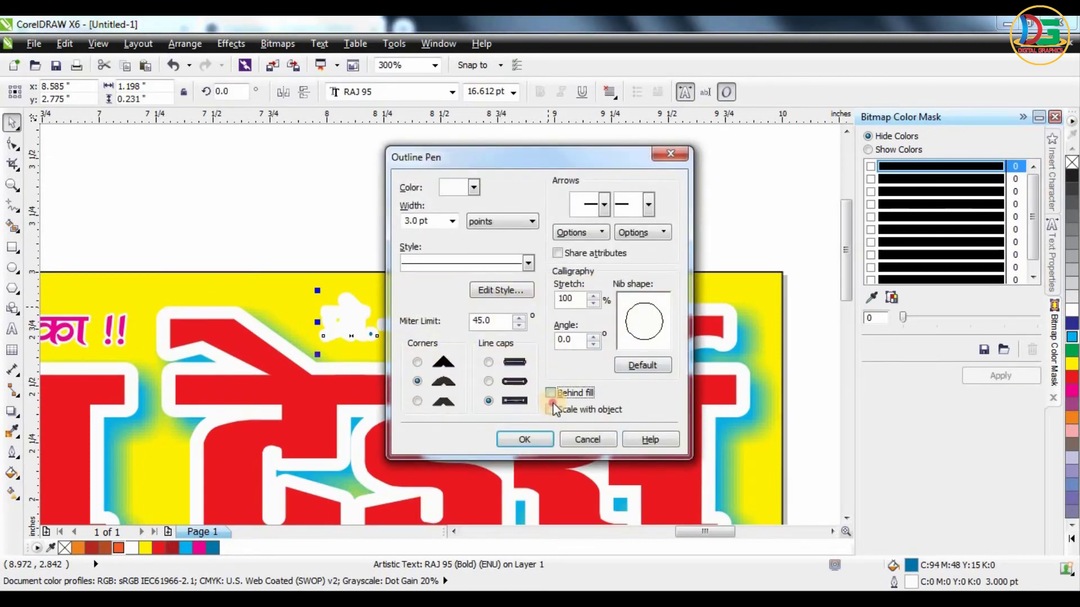
{"action": "left_click", "coordinate": [541, 440]}
{"action": "scroll", "coordinate": [530, 229], "scroll_direction": "down", "scroll_amount": 1}
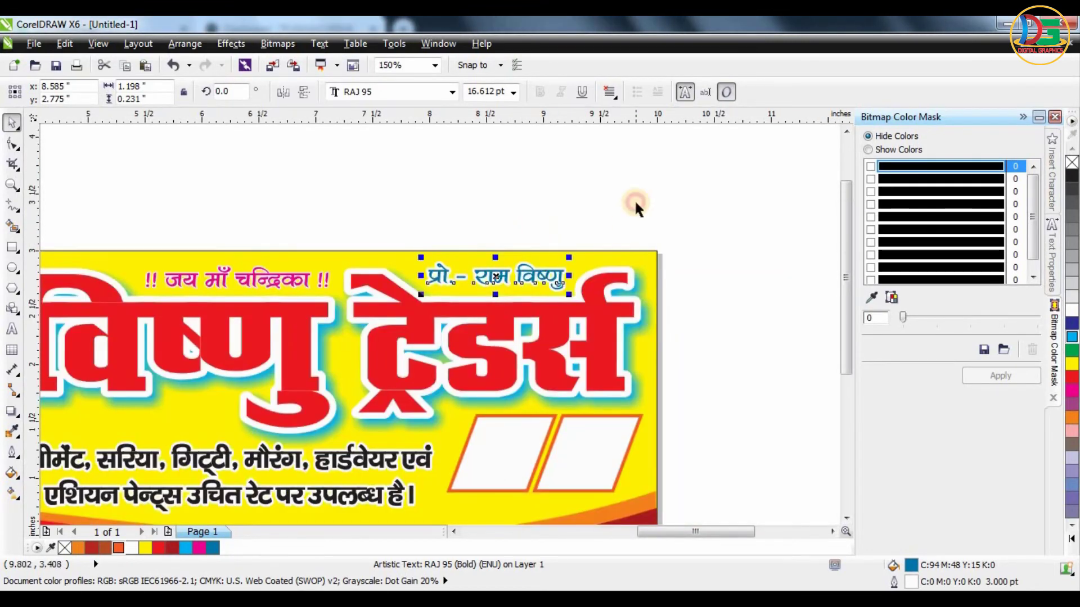
{"action": "left_click", "coordinate": [636, 202]}
{"action": "key", "text": "F4"}
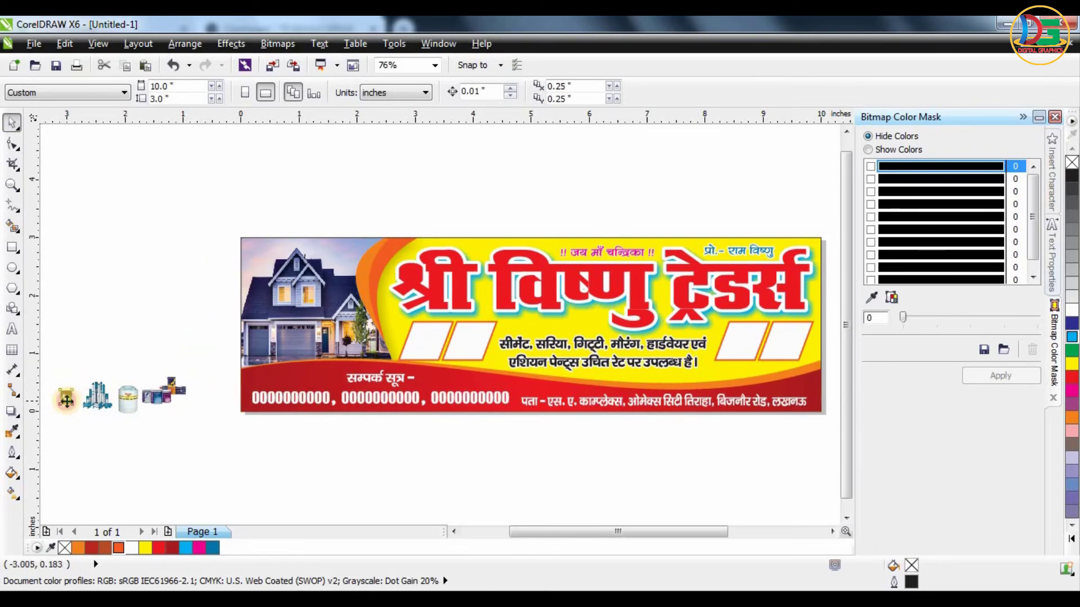
Place the blue pumps image over the slanted box nearest the house, enlarge it slightly and PowerClip it inside that box.
{"action": "left_click_drag", "start_coordinate": [66, 400], "coordinate": [422, 347]}
{"action": "scroll", "coordinate": [422, 347], "scroll_direction": "up", "scroll_amount": 2}
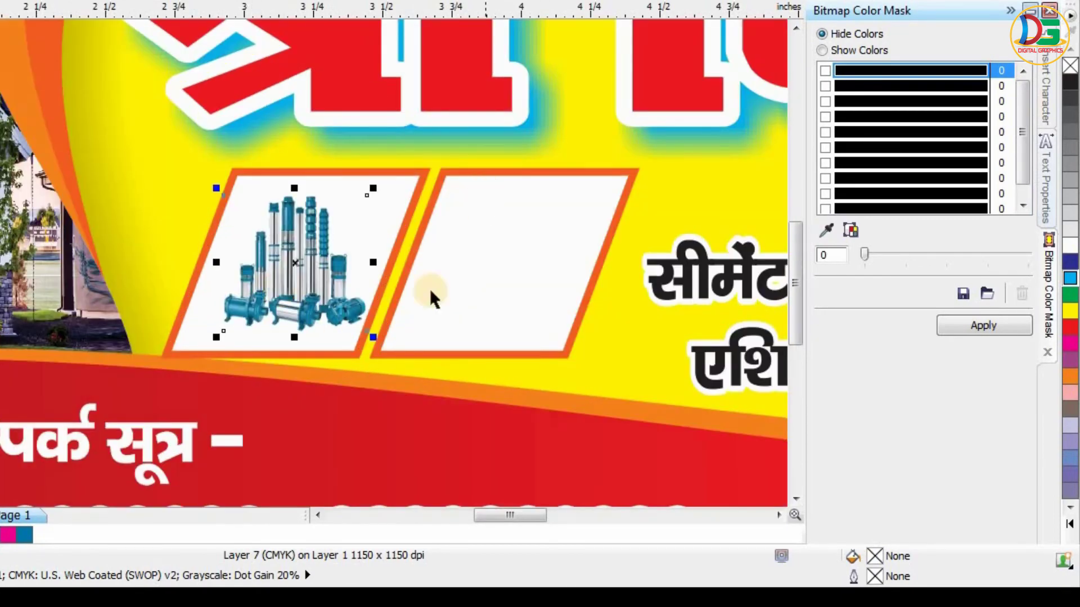
{"action": "left_click_drag", "start_coordinate": [373, 336], "coordinate": [386, 346]}
{"action": "left_click_drag", "start_coordinate": [305, 292], "coordinate": [238, 291]}
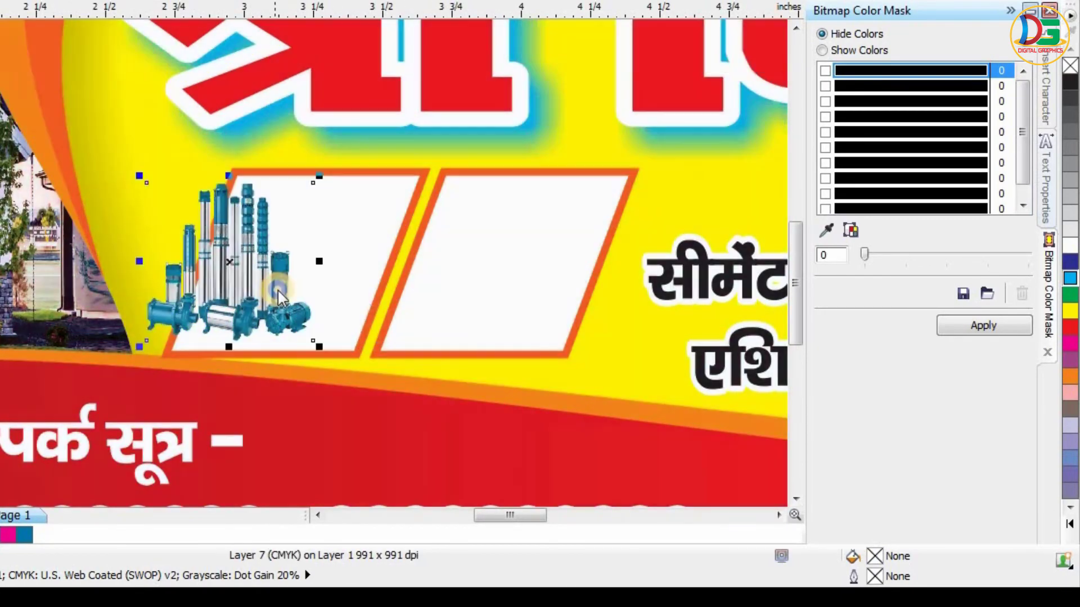
{"action": "right_click", "coordinate": [275, 292]}
{"action": "left_click", "coordinate": [394, 2]}
{"action": "left_click", "coordinate": [404, 189]}
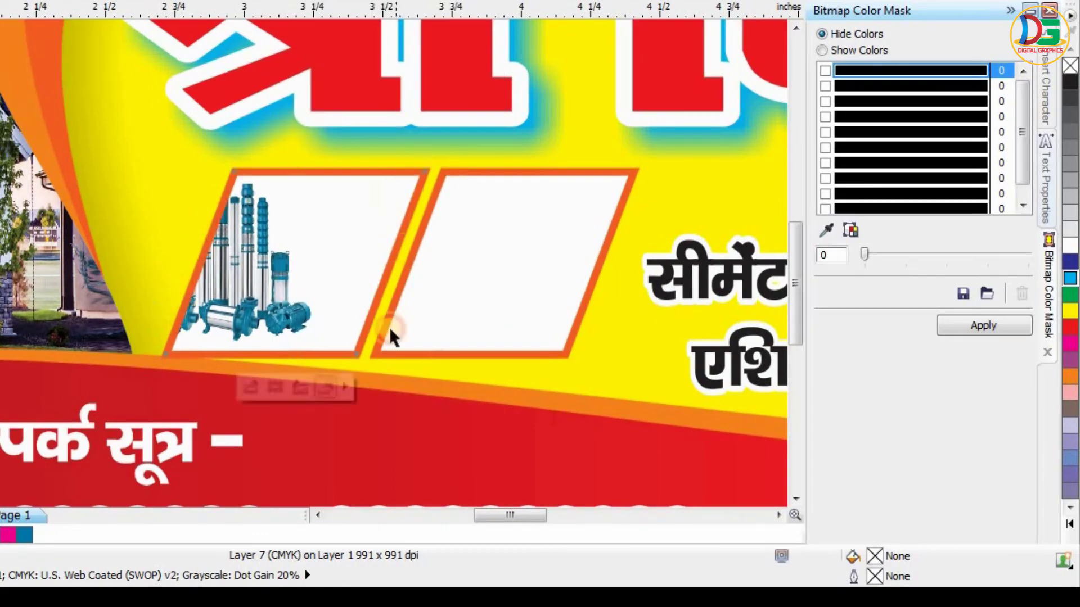
Edit the PowerClip contents to center the pumps image within its slanted box.
{"action": "left_click", "coordinate": [249, 388]}
{"action": "left_click_drag", "start_coordinate": [242, 292], "coordinate": [269, 304]}
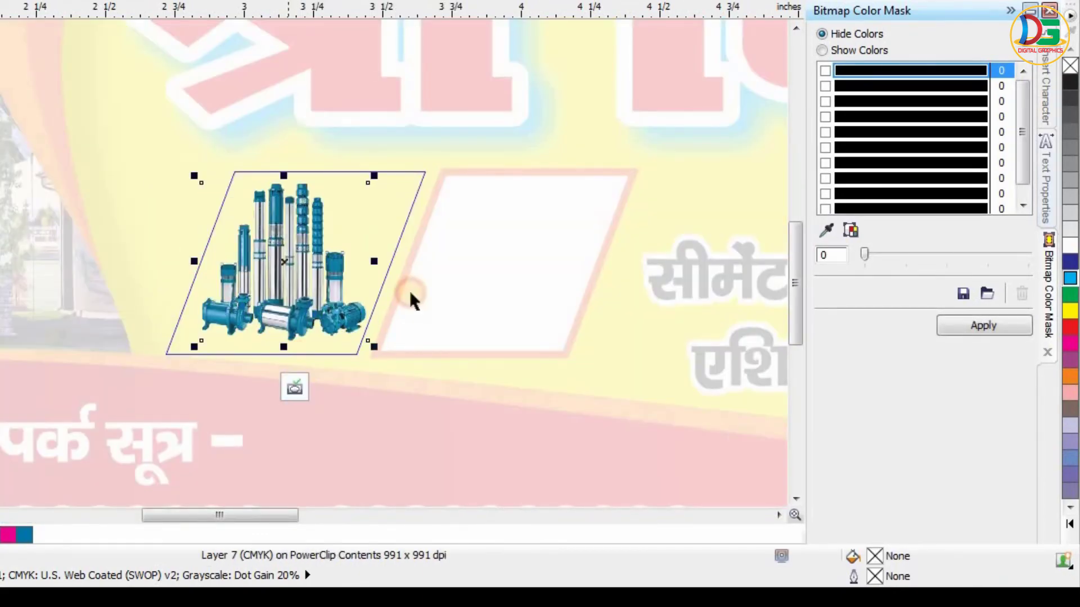
{"action": "left_click", "coordinate": [410, 290], "text": "ctrl"}
{"action": "scroll", "coordinate": [426, 274], "scroll_direction": "down", "scroll_amount": 1}
{"action": "left_click", "coordinate": [105, 463]}
{"action": "scroll", "coordinate": [222, 424], "scroll_direction": "down", "scroll_amount": 1}
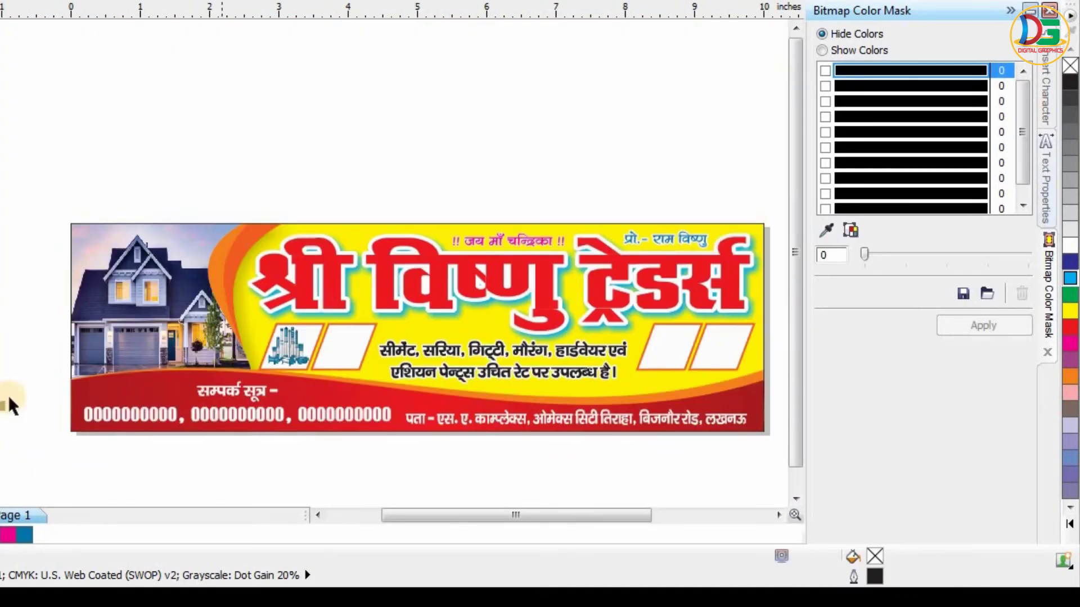
Place the water tanks image over the second slanted box from the house and PowerClip it inside that box.
{"action": "left_click_drag", "start_coordinate": [2, 394], "coordinate": [405, 331]}
{"action": "scroll", "coordinate": [344, 352], "scroll_direction": "up", "scroll_amount": 1}
{"action": "scroll", "coordinate": [343, 350], "scroll_direction": "up", "scroll_amount": 1}
{"action": "right_click", "coordinate": [399, 331]}
{"action": "left_click", "coordinate": [314, 317], "text": "shift"}
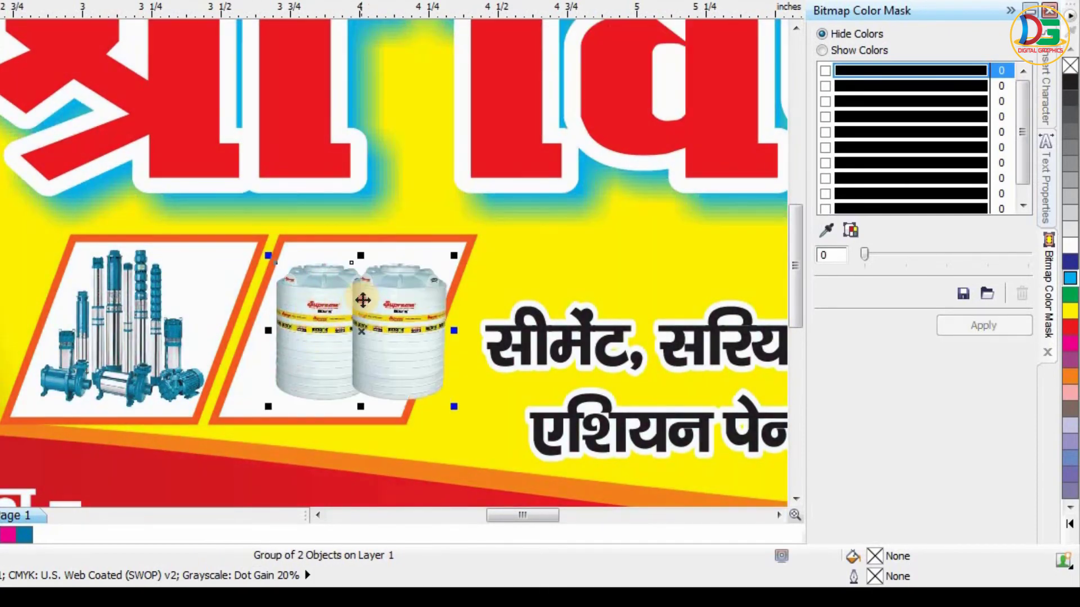
{"action": "left_click_drag", "start_coordinate": [363, 300], "coordinate": [343, 334]}
{"action": "right_click", "coordinate": [344, 332]}
{"action": "left_click", "coordinate": [371, 0]}
{"action": "left_click", "coordinate": [358, 261]}
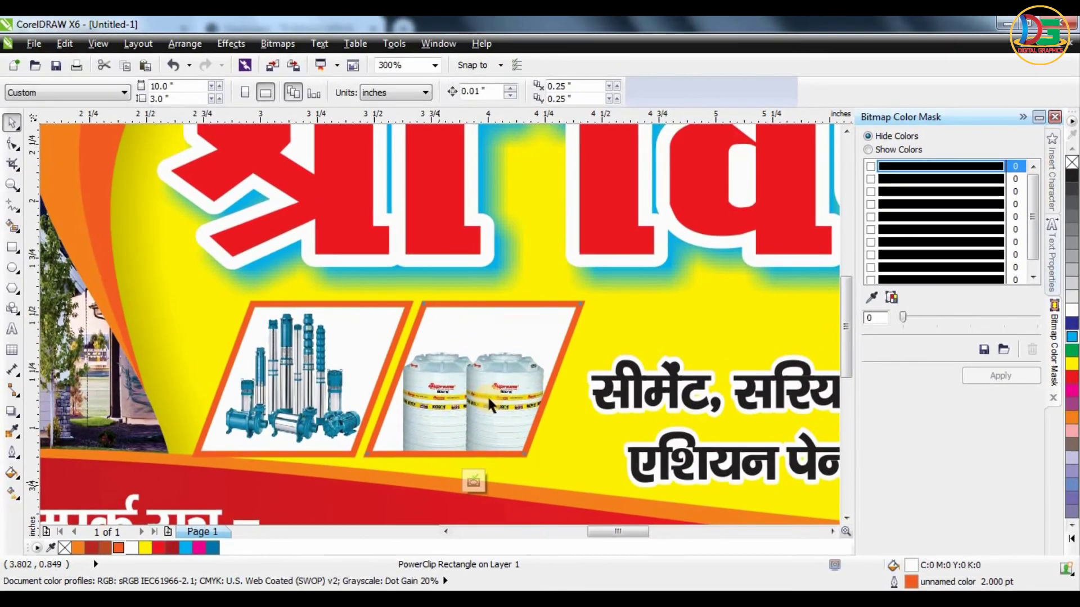
Edit the second box's PowerClip contents, shrinking the water tanks to about 0.529 × 0.422 inches and centering them in the box.
{"action": "left_click", "coordinate": [361, 356], "text": "ctrl"}
{"action": "left_click_drag", "start_coordinate": [361, 353], "coordinate": [368, 326]}
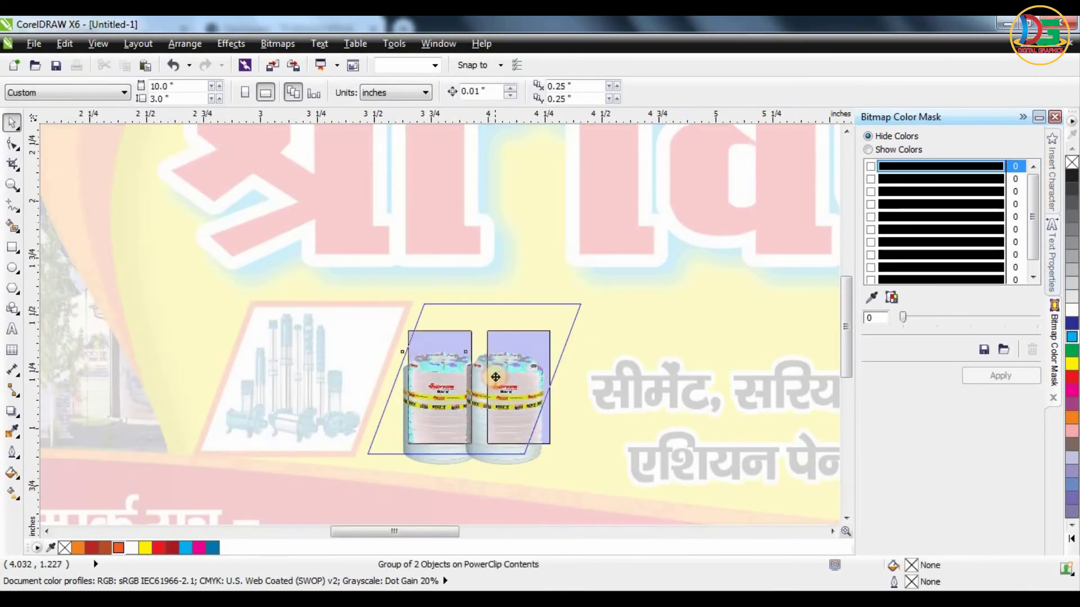
{"action": "left_click_drag", "start_coordinate": [495, 376], "coordinate": [495, 376]}
{"action": "left_click_drag", "start_coordinate": [552, 327], "coordinate": [495, 338]}
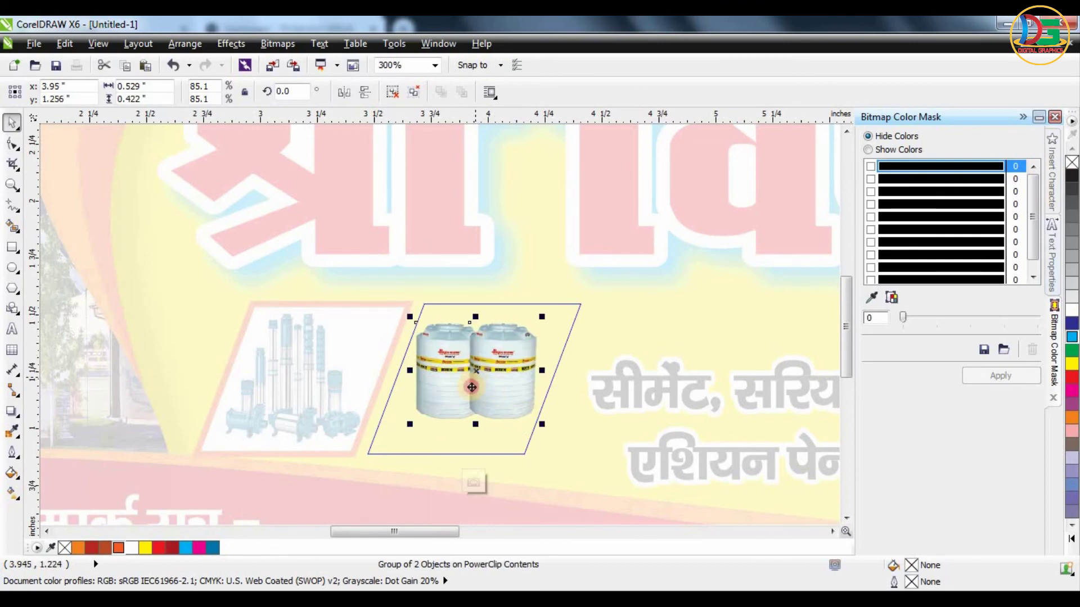
{"action": "left_click_drag", "start_coordinate": [471, 387], "coordinate": [465, 396]}
{"action": "left_click", "coordinate": [473, 483]}
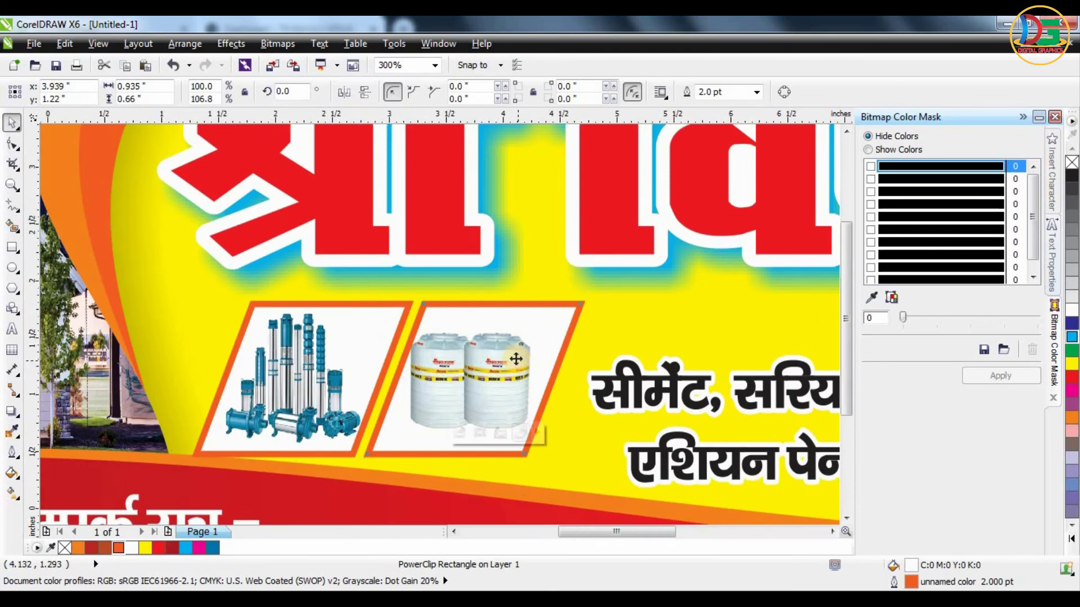
{"action": "scroll", "coordinate": [516, 359], "scroll_direction": "down", "scroll_amount": 1}
{"action": "scroll", "coordinate": [323, 299], "scroll_direction": "down", "scroll_amount": 1}
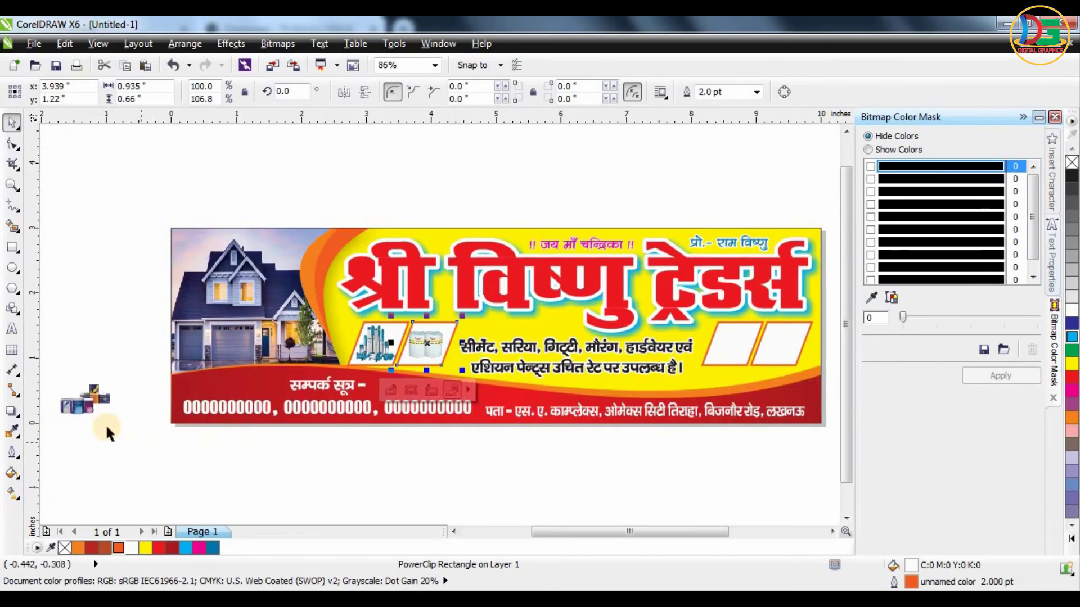
{"action": "left_click", "coordinate": [90, 397]}
{"action": "scroll", "coordinate": [90, 396], "scroll_direction": "down", "scroll_amount": 1}
{"action": "scroll", "coordinate": [133, 405], "scroll_direction": "up", "scroll_amount": 1}
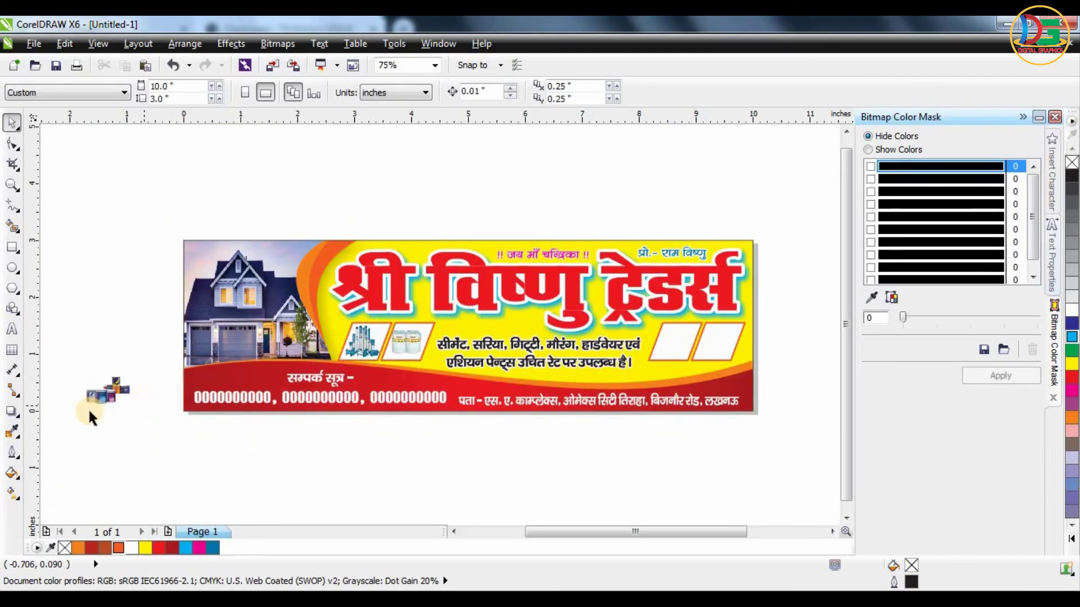
Place the three-paint-can image over the third slanted box from the house, bring it to the front and enlarge it slightly.
{"action": "left_click_drag", "start_coordinate": [125, 416], "coordinate": [672, 350]}
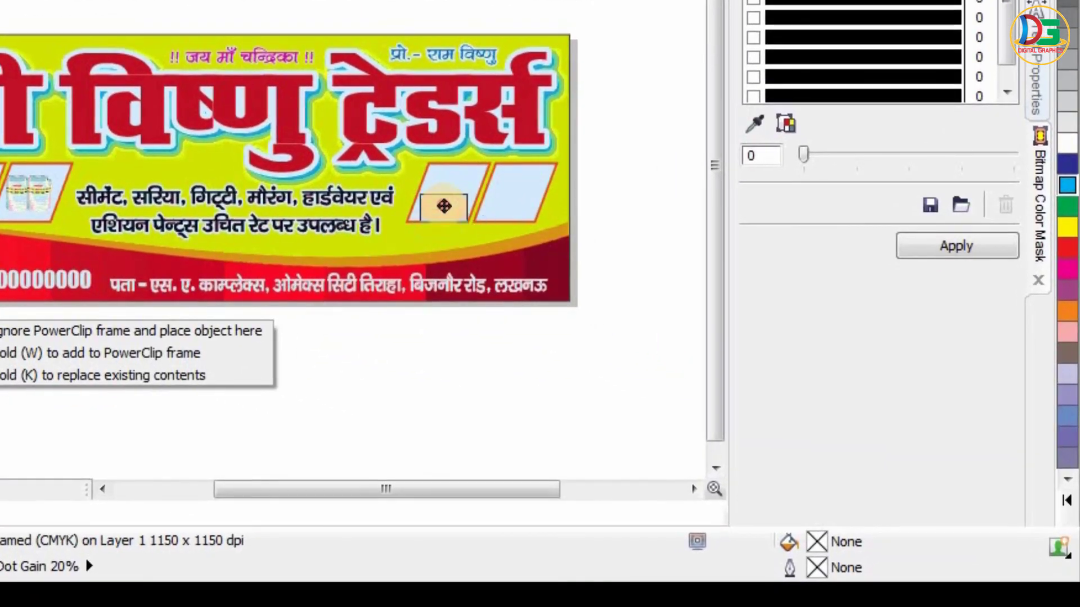
{"action": "left_click_drag", "start_coordinate": [444, 206], "coordinate": [448, 203]}
{"action": "scroll", "coordinate": [448, 203], "scroll_direction": "up", "scroll_amount": 1}
{"action": "key", "text": "shift+Page_Up"}
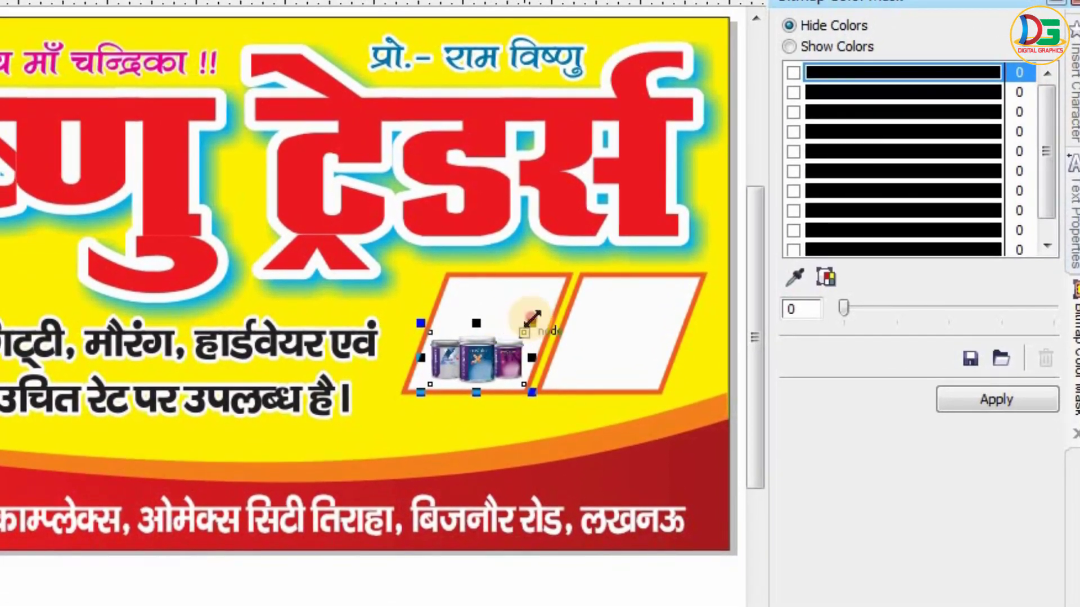
{"action": "mouse_move", "coordinate": [531, 319]}
{"action": "left_mouse_down"}
{"action": "mouse_move", "coordinate": [579, 303]}
{"action": "mouse_move", "coordinate": [551, 294]}
{"action": "mouse_move", "coordinate": [542, 319]}
{"action": "mouse_move", "coordinate": [554, 353]}
{"action": "mouse_move", "coordinate": [529, 355]}
{"action": "mouse_move", "coordinate": [540, 316]}
{"action": "left_mouse_up"}
Move the stacked Asian Paints cans image over the third slanted box, just above the three-can image.
{"action": "scroll", "coordinate": [541, 316], "scroll_direction": "down", "scroll_amount": 1}
{"action": "scroll", "coordinate": [372, 311], "scroll_direction": "down", "scroll_amount": 1}
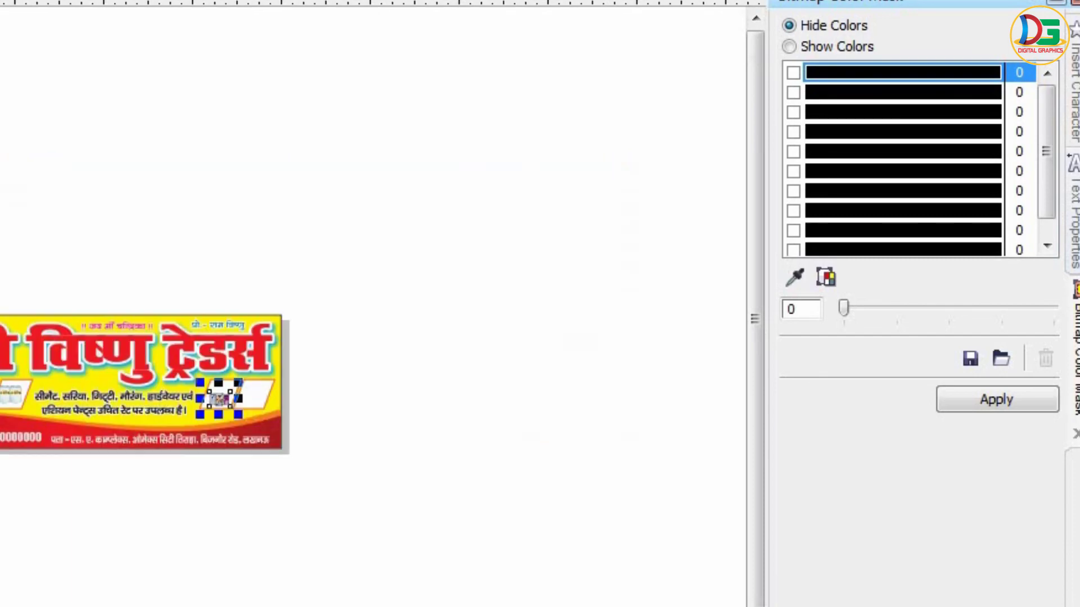
{"action": "scroll", "coordinate": [373, 310], "scroll_direction": "up", "scroll_amount": 2}
{"action": "scroll", "coordinate": [372, 311], "scroll_direction": "down", "scroll_amount": 1}
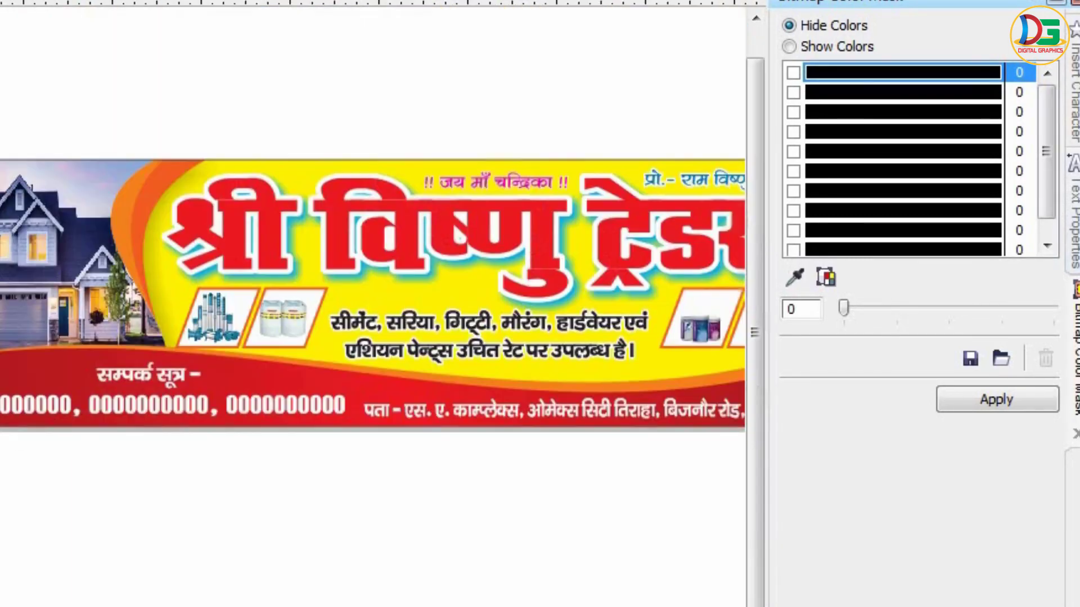
{"action": "left_click_drag", "start_coordinate": [477, 330], "coordinate": [697, 329]}
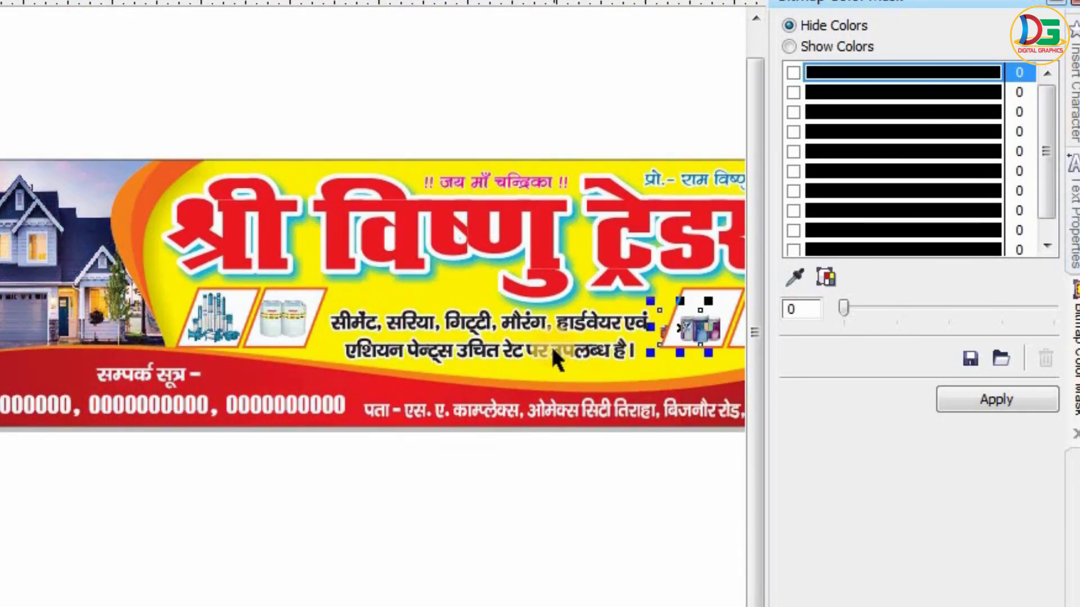
{"action": "scroll", "coordinate": [640, 363], "scroll_direction": "up", "scroll_amount": 1}
{"action": "scroll", "coordinate": [123, 318], "scroll_direction": "up", "scroll_amount": 1}
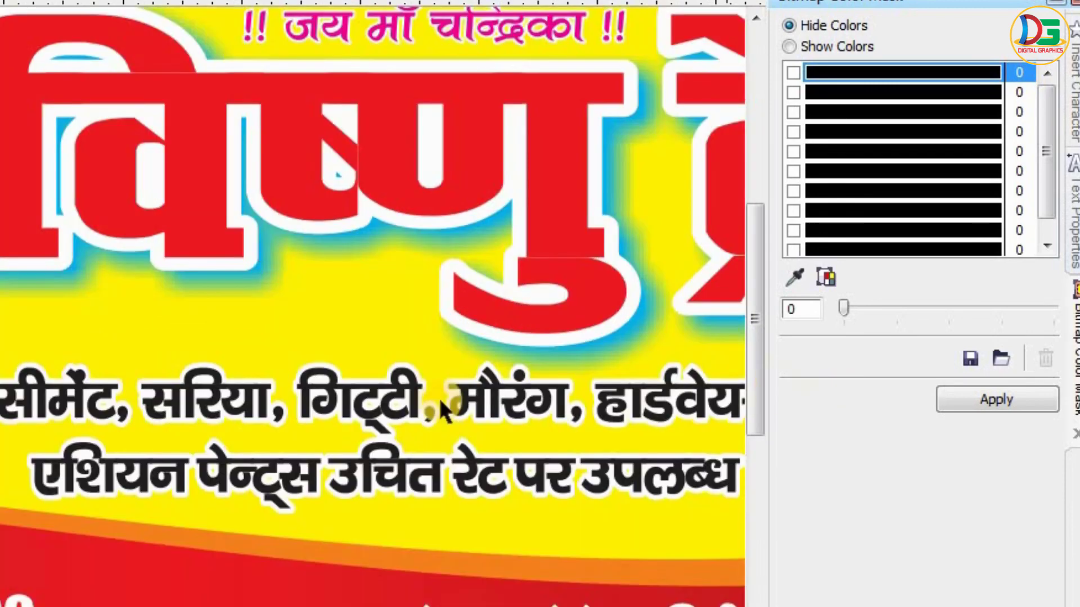
{"action": "scroll", "coordinate": [547, 400], "scroll_direction": "down", "scroll_amount": 1}
{"action": "mouse_move", "coordinate": [212, 408]}
{"action": "left_mouse_down"}
{"action": "mouse_move", "coordinate": [280, 357]}
{"action": "mouse_move", "coordinate": [277, 374]}
{"action": "left_mouse_up"}
{"action": "scroll", "coordinate": [278, 371], "scroll_direction": "up", "scroll_amount": 3}
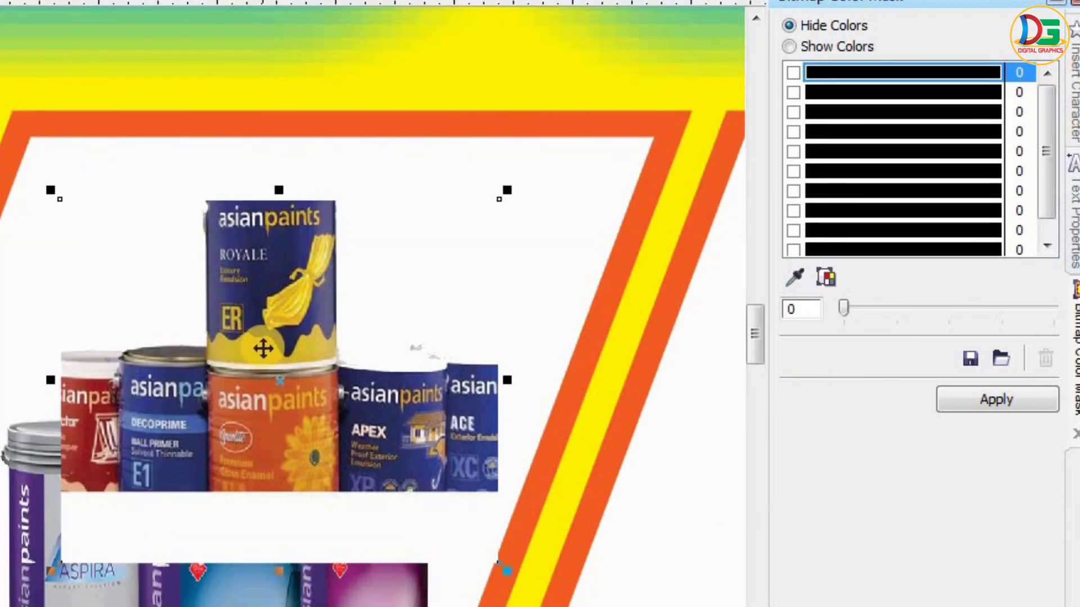
Arrange the stacked Asian Paints cans behind the three-can image and position the three cans low in the box, overlapping the stack.
{"action": "scroll", "coordinate": [263, 348], "scroll_direction": "down", "scroll_amount": 1}
{"action": "right_click", "coordinate": [263, 345]}
{"action": "left_click", "coordinate": [304, 2]}
{"action": "left_click", "coordinate": [155, 237]}
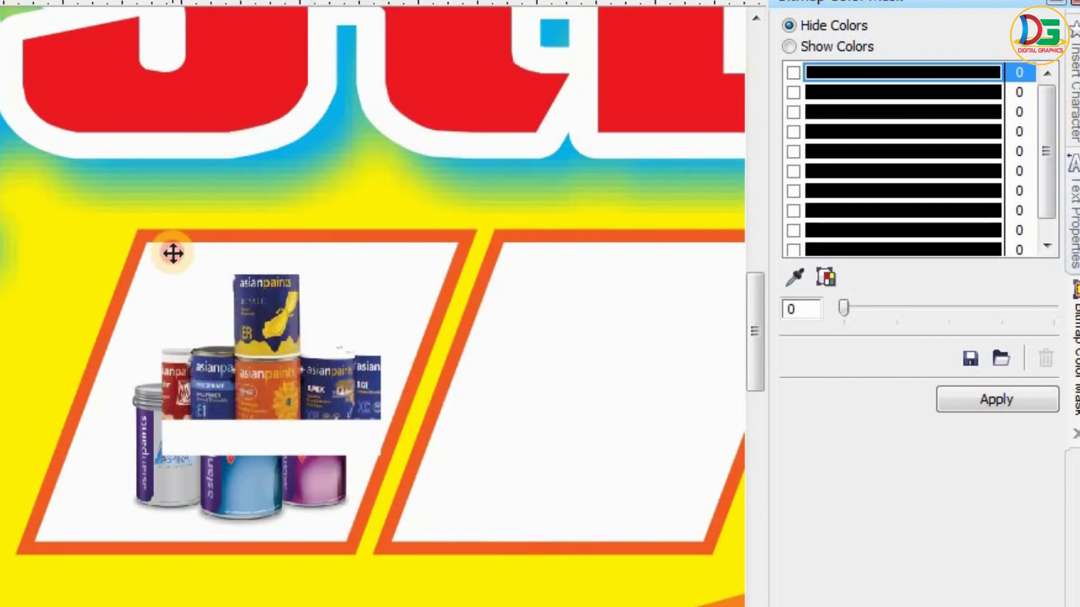
{"action": "left_click_drag", "start_coordinate": [233, 457], "coordinate": [218, 454]}
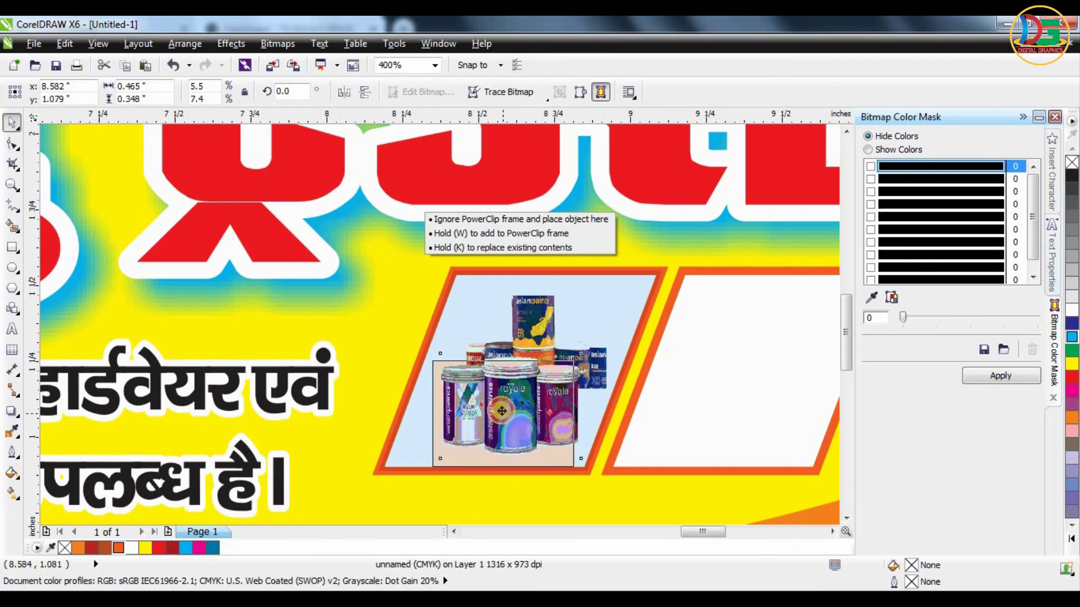
{"action": "left_click_drag", "start_coordinate": [502, 411], "coordinate": [500, 416]}
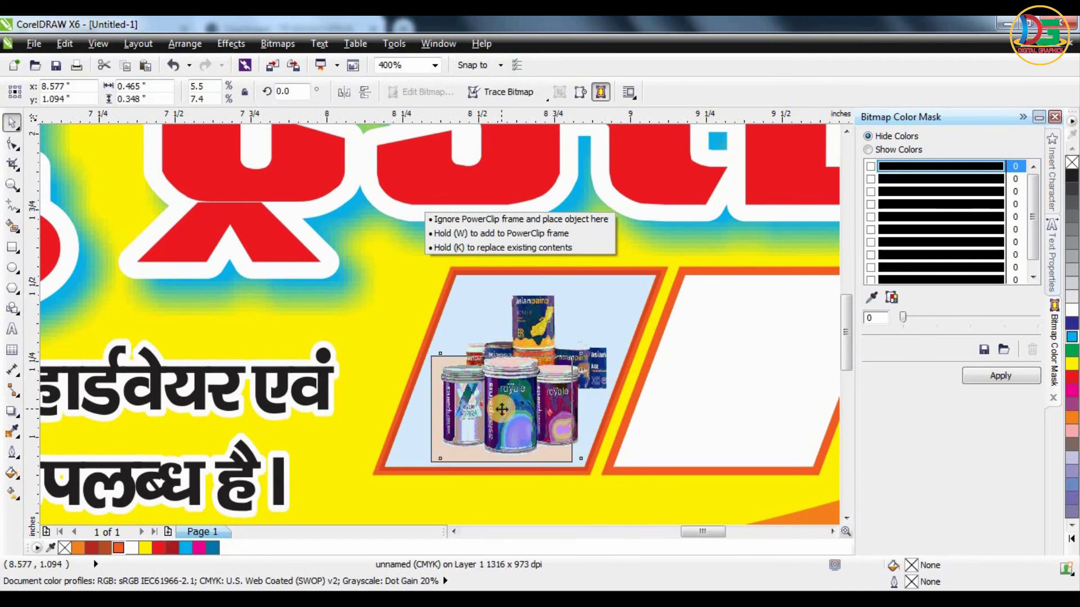
Try duplicating the three-can image into the last slanted box, then delete the copy.
{"action": "scroll", "coordinate": [503, 413], "scroll_direction": "down", "scroll_amount": 4}
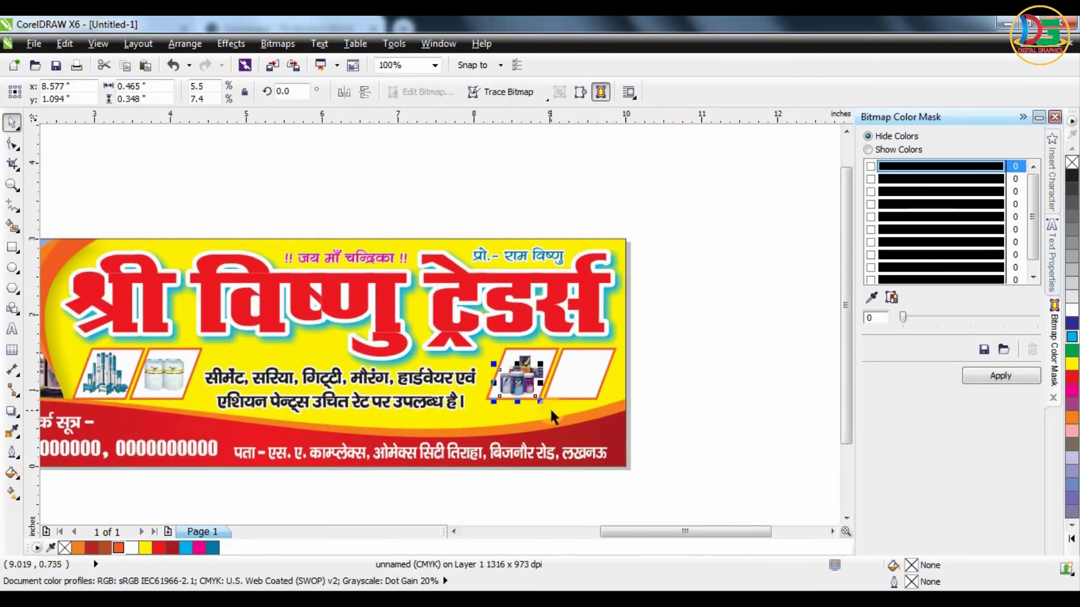
{"action": "scroll", "coordinate": [551, 416], "scroll_direction": "up", "scroll_amount": 2}
{"action": "left_click", "coordinate": [767, 285]}
{"action": "left_click_drag", "start_coordinate": [485, 356], "coordinate": [600, 357]}
{"action": "right_click", "coordinate": [600, 358]}
{"action": "left_click", "coordinate": [781, 312]}
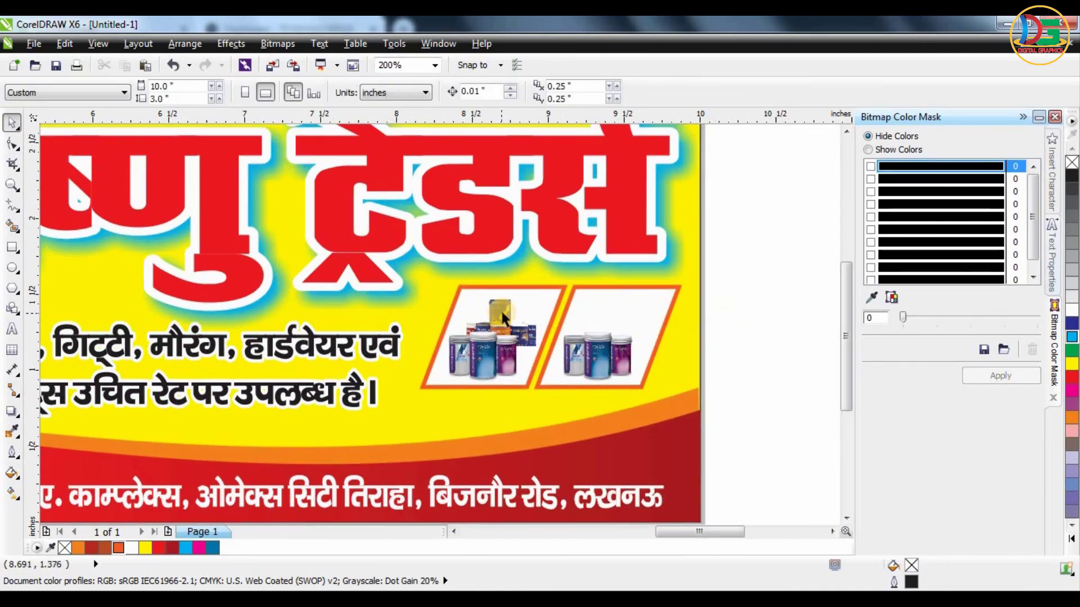
{"action": "left_click", "coordinate": [608, 350]}
{"action": "key", "text": "Delete"}
Replace the empty last slanted box with a copy of the neighbouring box including both of its paint-can images.
{"action": "left_click", "coordinate": [661, 327]}
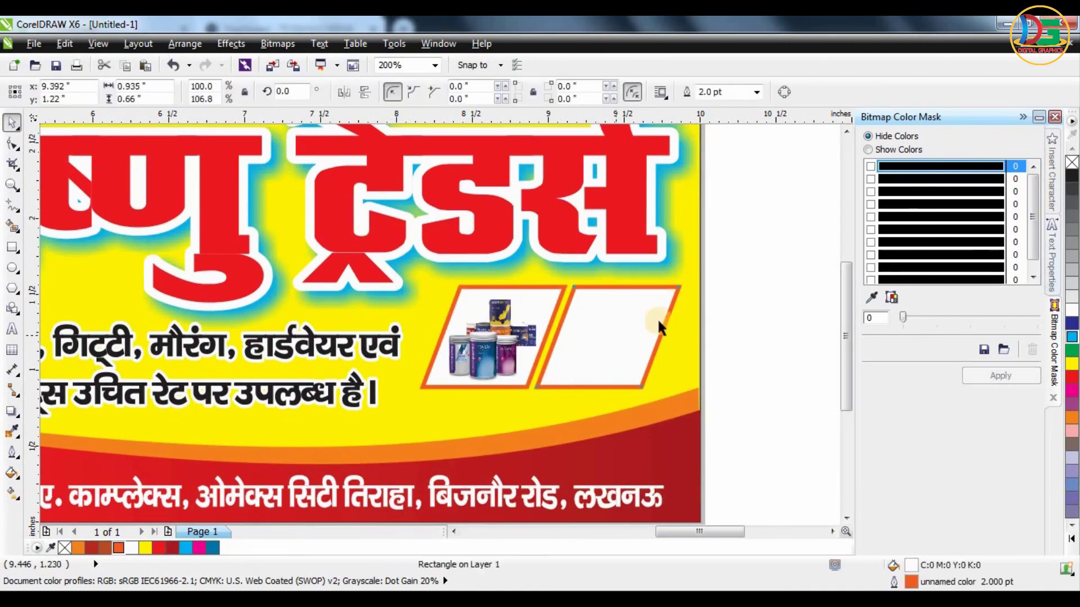
{"action": "key", "text": "Delete"}
{"action": "left_click_drag", "start_coordinate": [762, 242], "coordinate": [372, 443]}
{"action": "left_click_drag", "start_coordinate": [506, 352], "coordinate": [622, 345]}
{"action": "right_click", "coordinate": [622, 345]}
{"action": "left_click", "coordinate": [749, 320]}
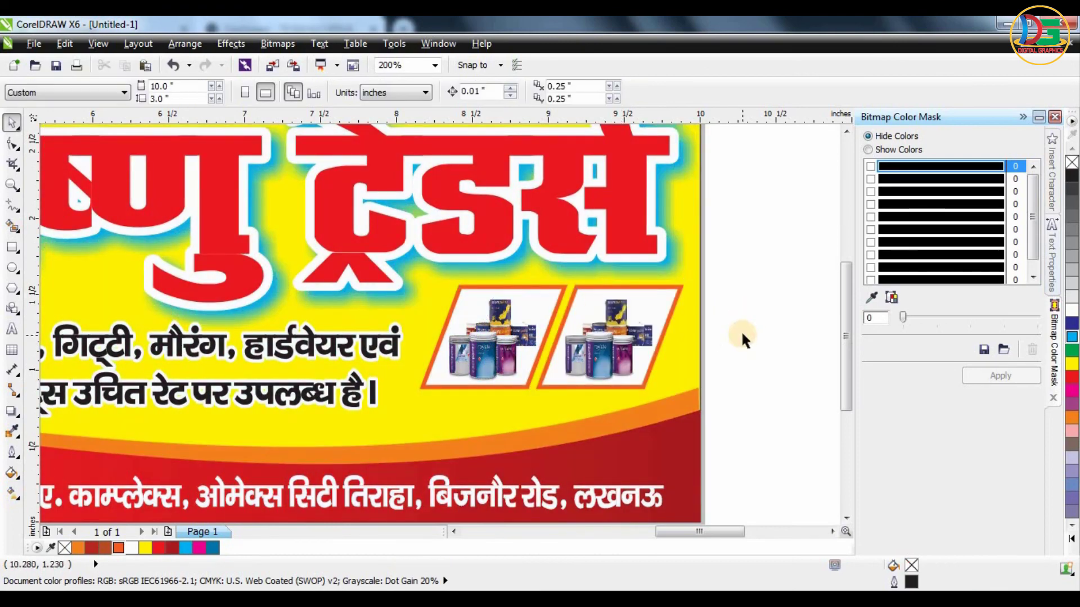
{"action": "key", "text": "shift+F4"}
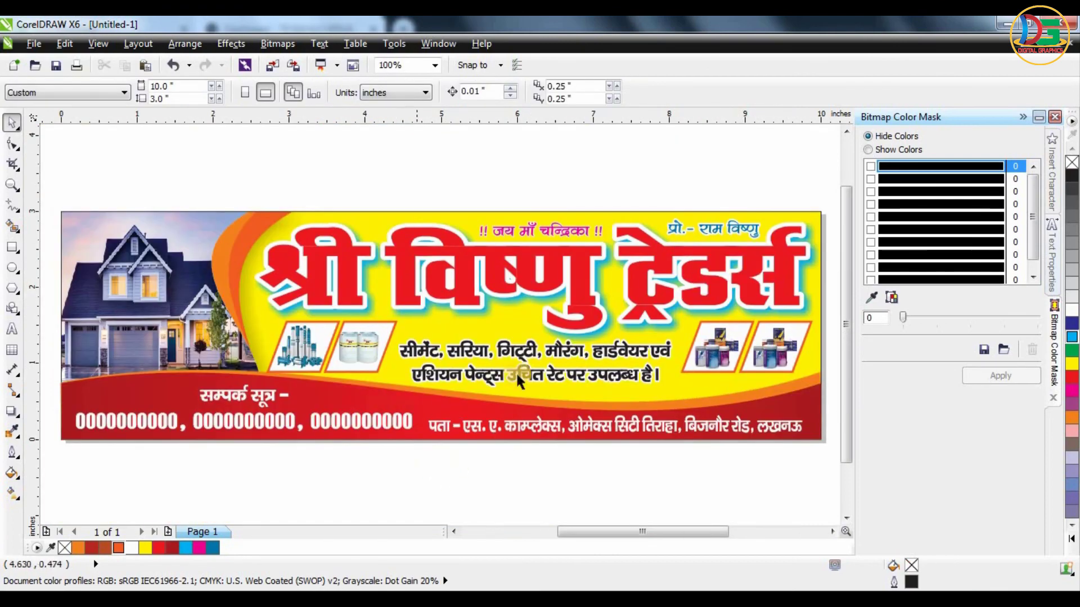